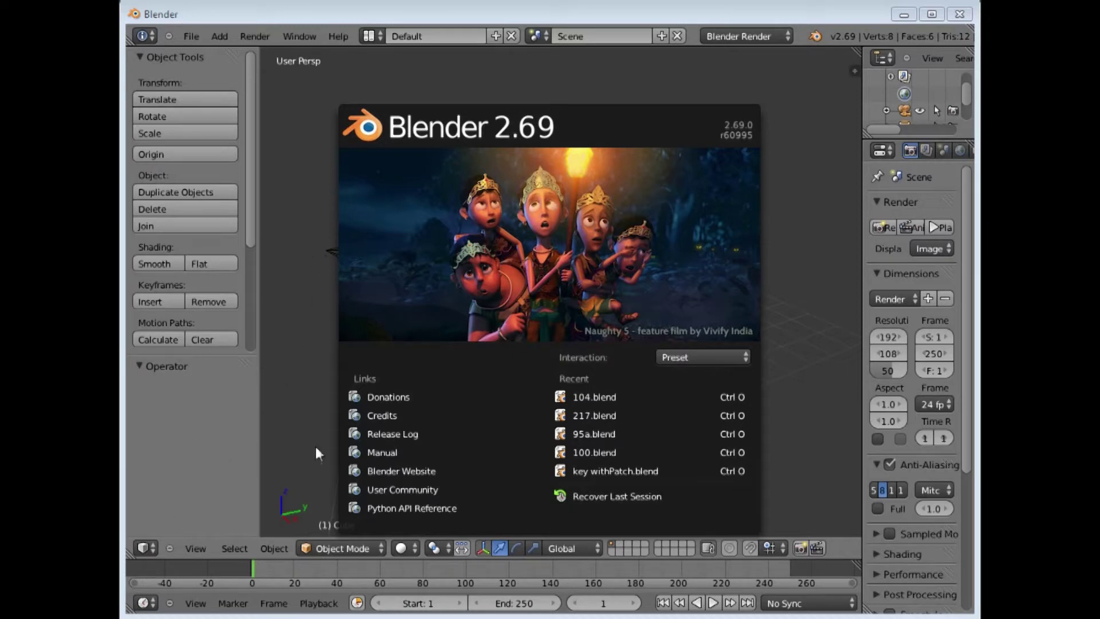
- Close the startup splash to reveal the default cube, camera and lamp scene
left_click(302, 378)
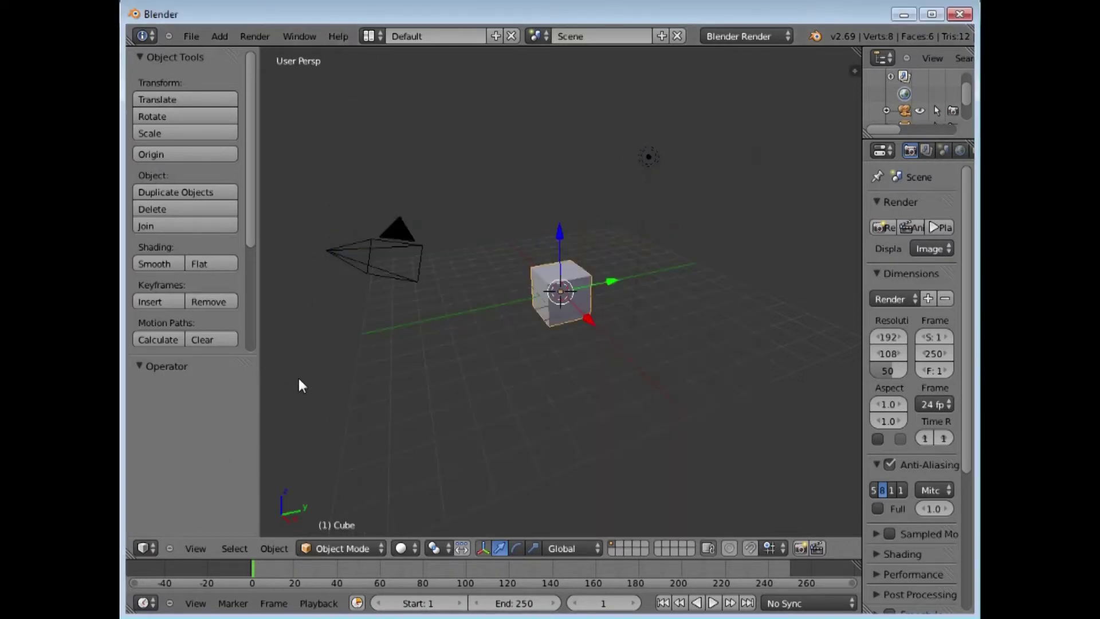
left_click(146, 548)
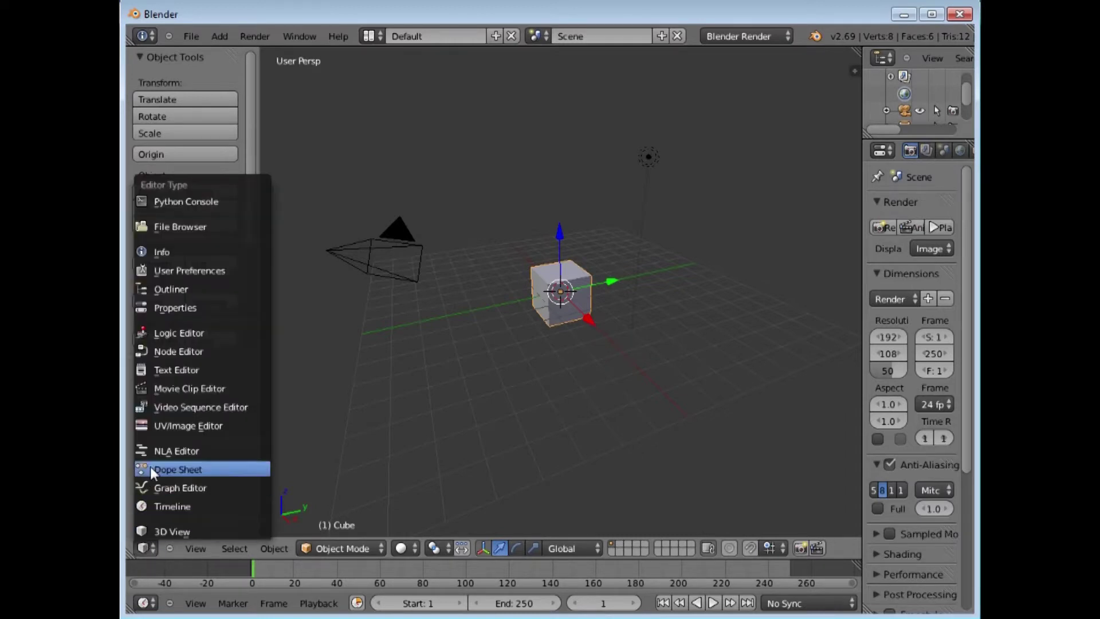
- Switch to the Movie Clip Editor and load the 1230001.png sequence from folder 123
left_click(160, 390)
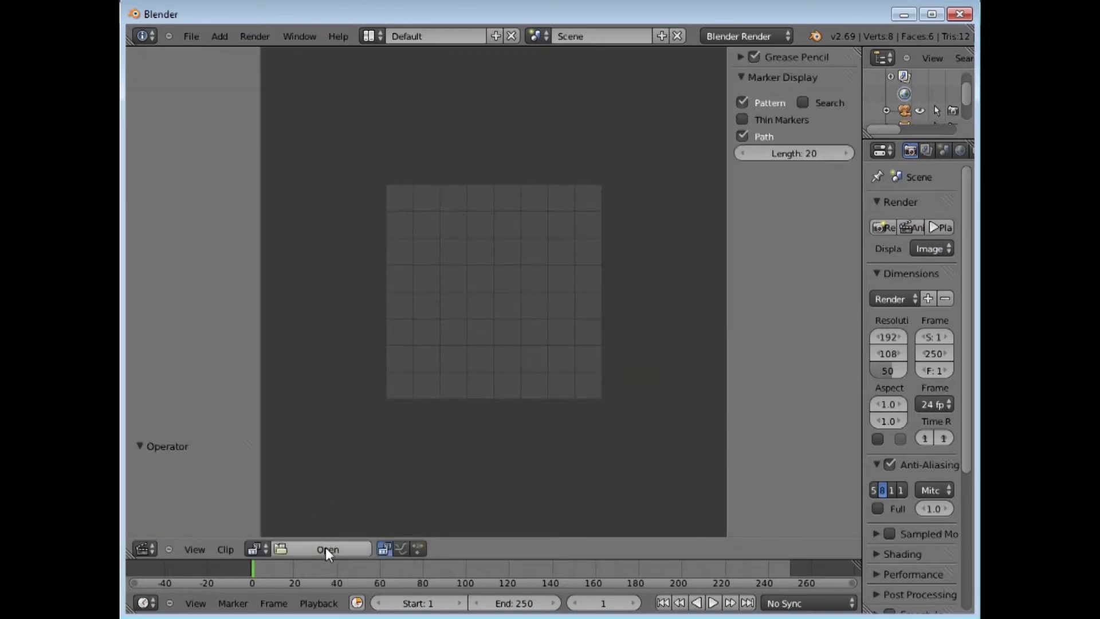
left_click(326, 548)
left_click(156, 179)
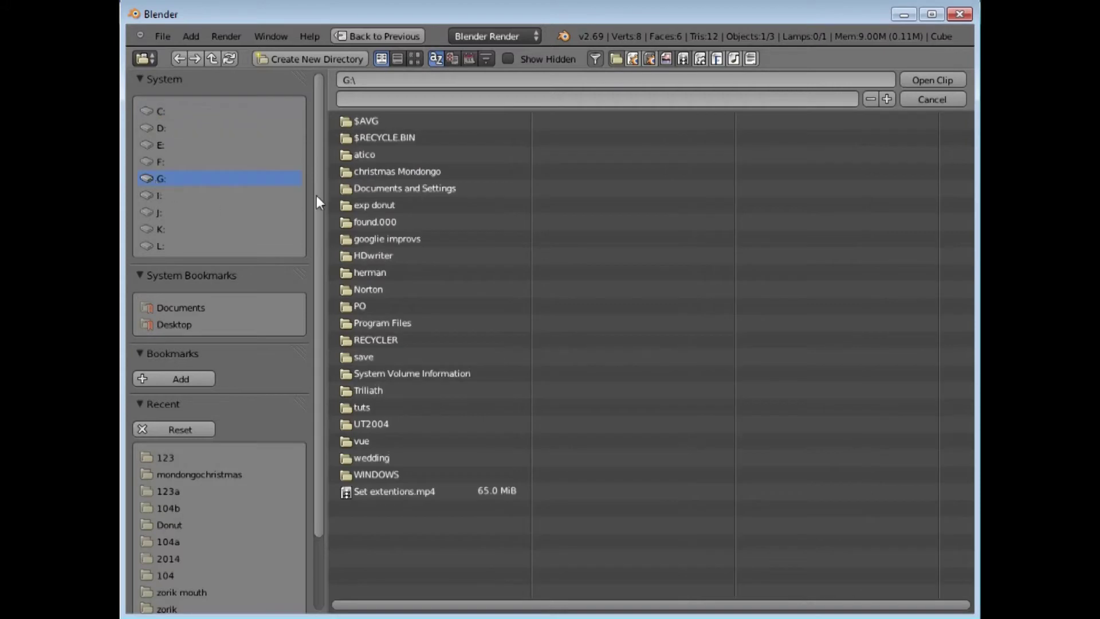
left_click(368, 172)
left_click(376, 223)
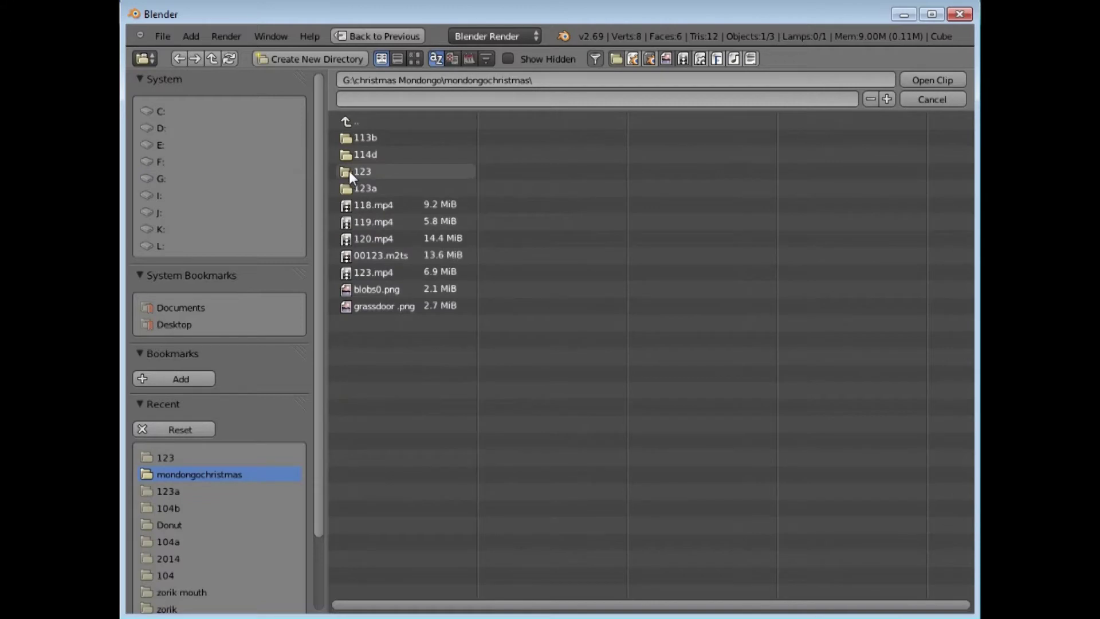
left_click(349, 171)
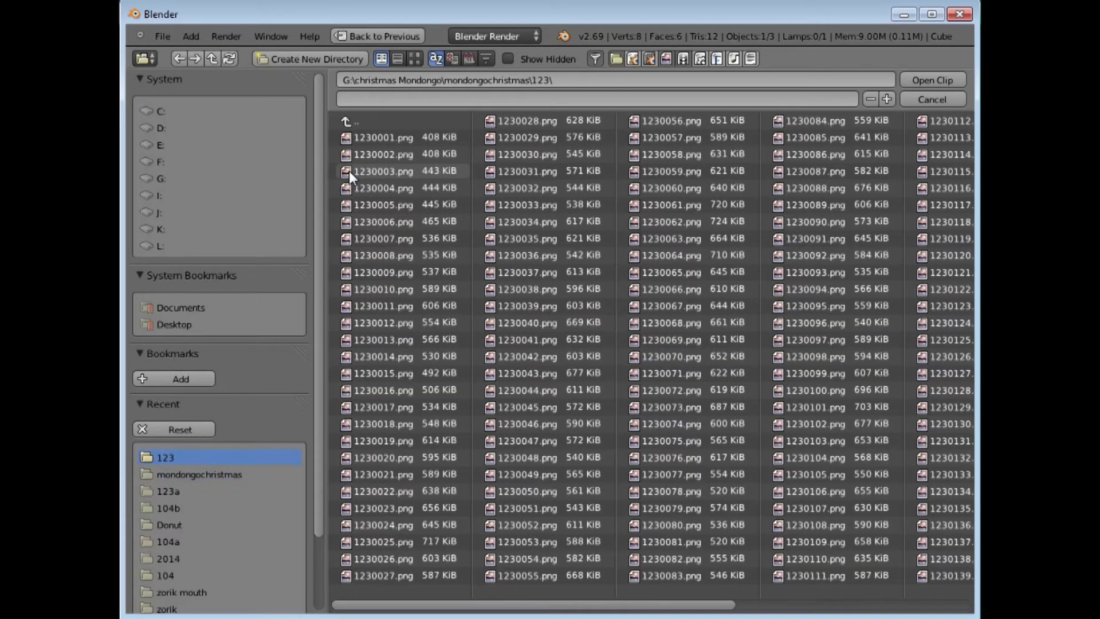
left_click(367, 139)
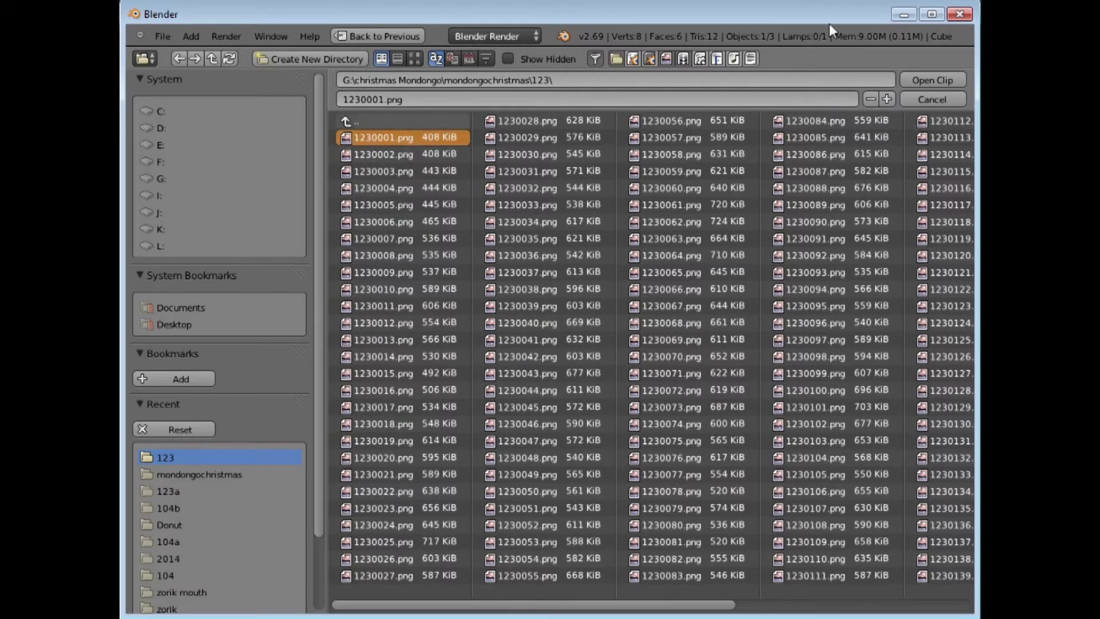
left_click(924, 80)
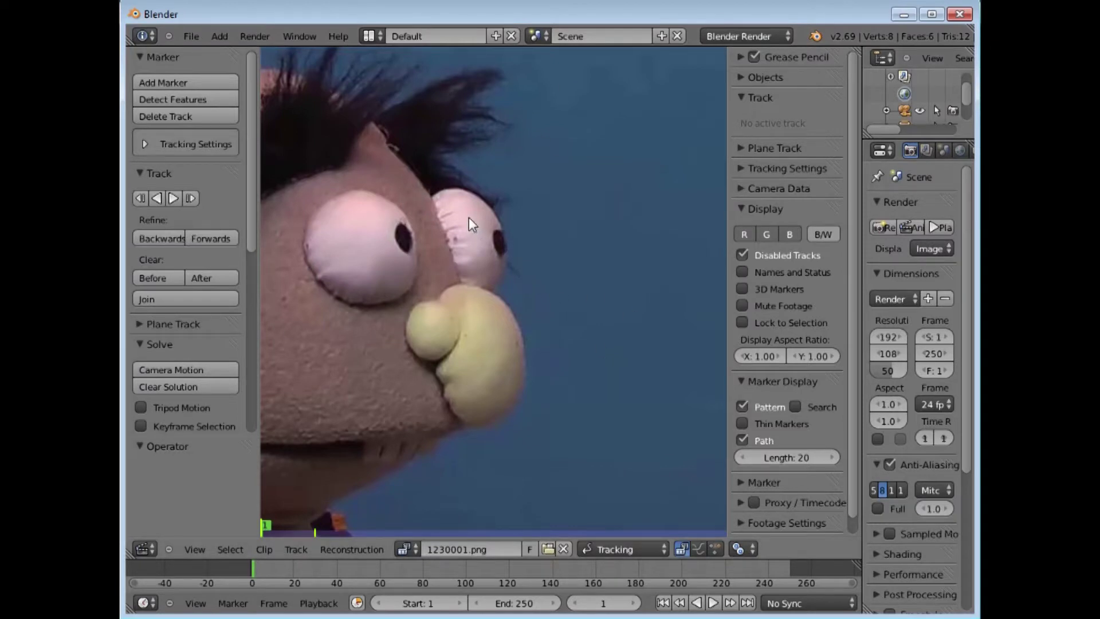
- Zoom out to frame the whole puppet clip in the clip editor
scroll(468, 217, "down", 2)
scroll(468, 217, "down", 2)
scroll(467, 217, "down", 1)
scroll(469, 217, "up", 2)
scroll(467, 215, "down", 2)
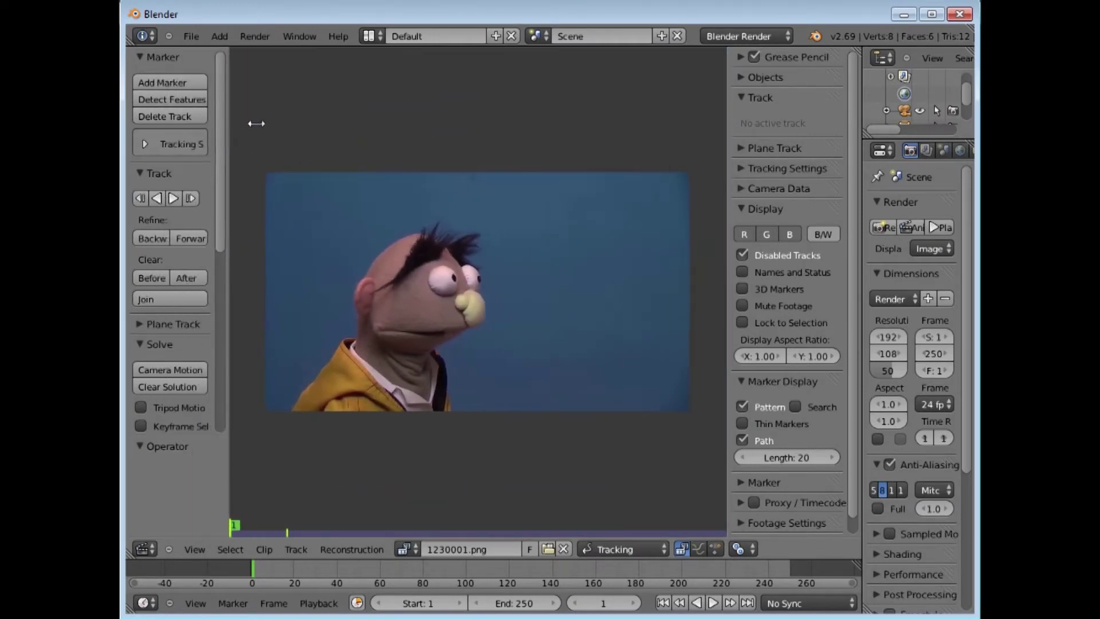
- Adjust the tool shelf and sidebar widths and check the clip editor modes
left_click_drag(261, 106, 325, 109)
left_click_drag(336, 147, 257, 151)
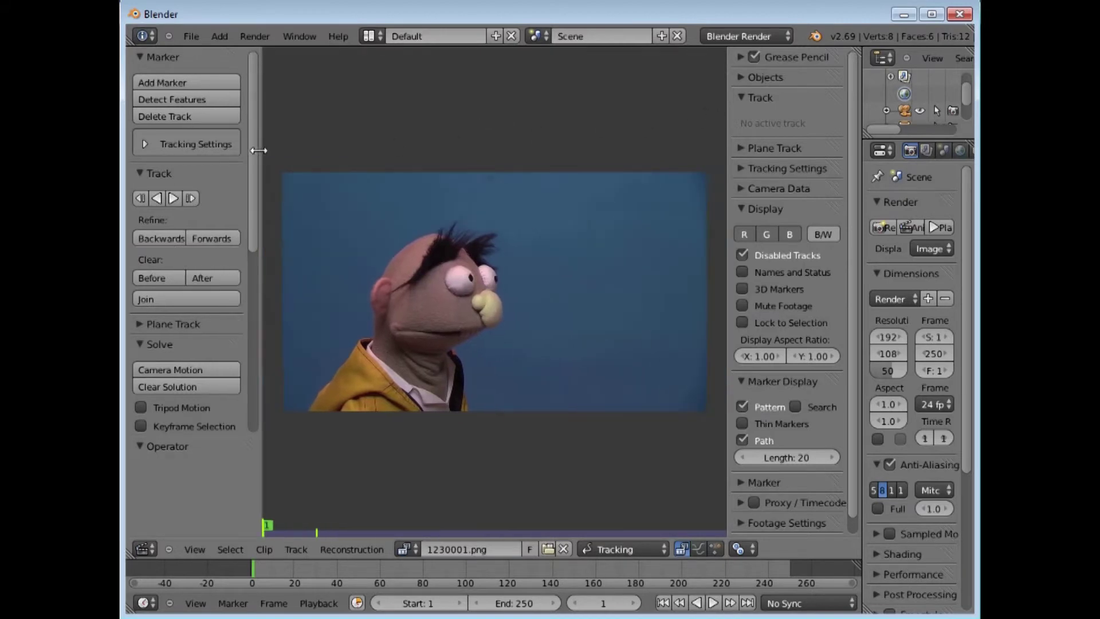
left_click_drag(728, 114, 719, 113)
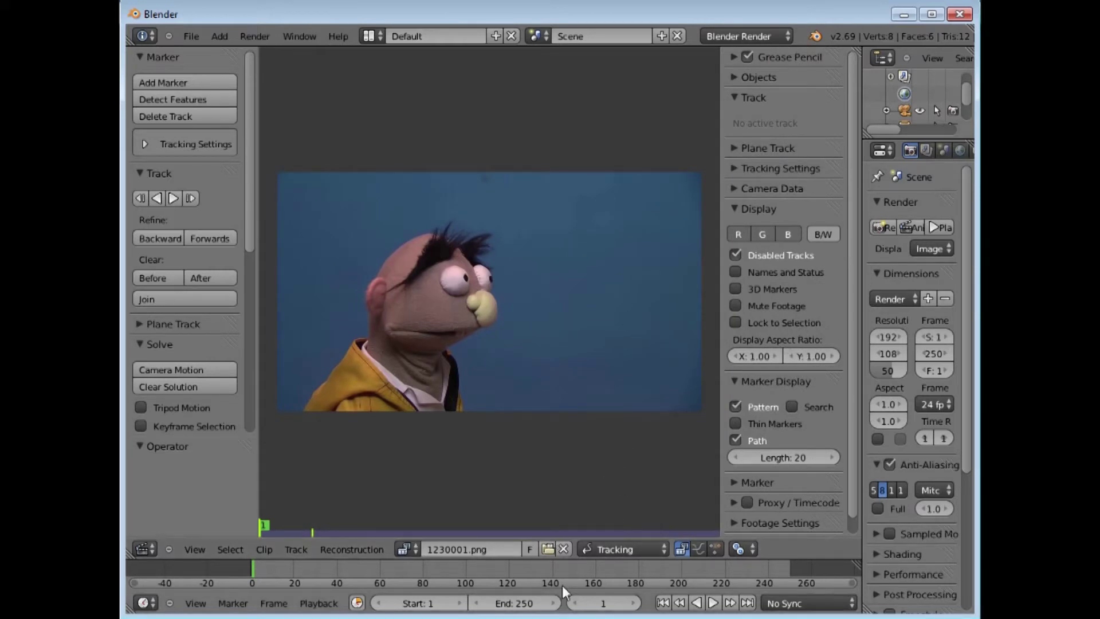
left_click(665, 549)
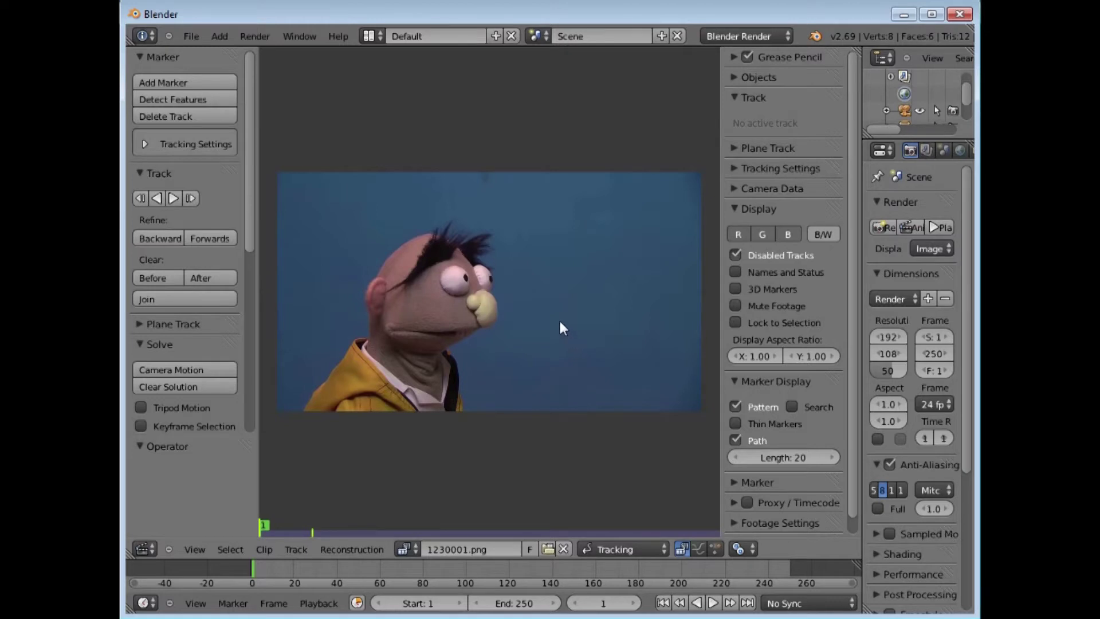
left_click(145, 548)
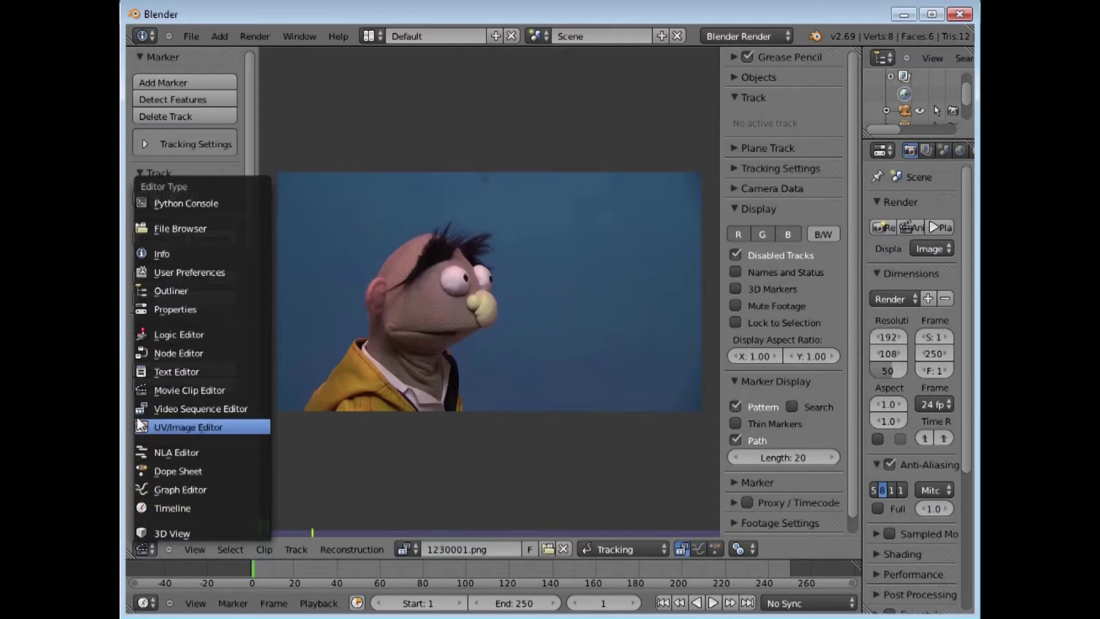
- Make the main area a Compositing node editor with Use Nodes and Backdrop enabled
left_click(169, 353)
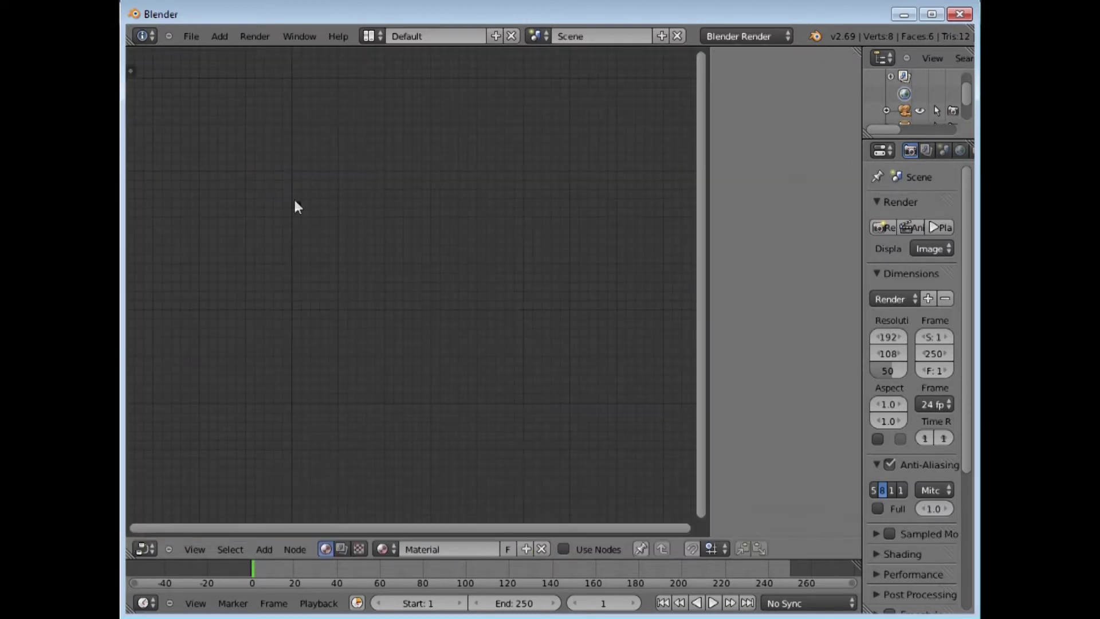
left_click(341, 549)
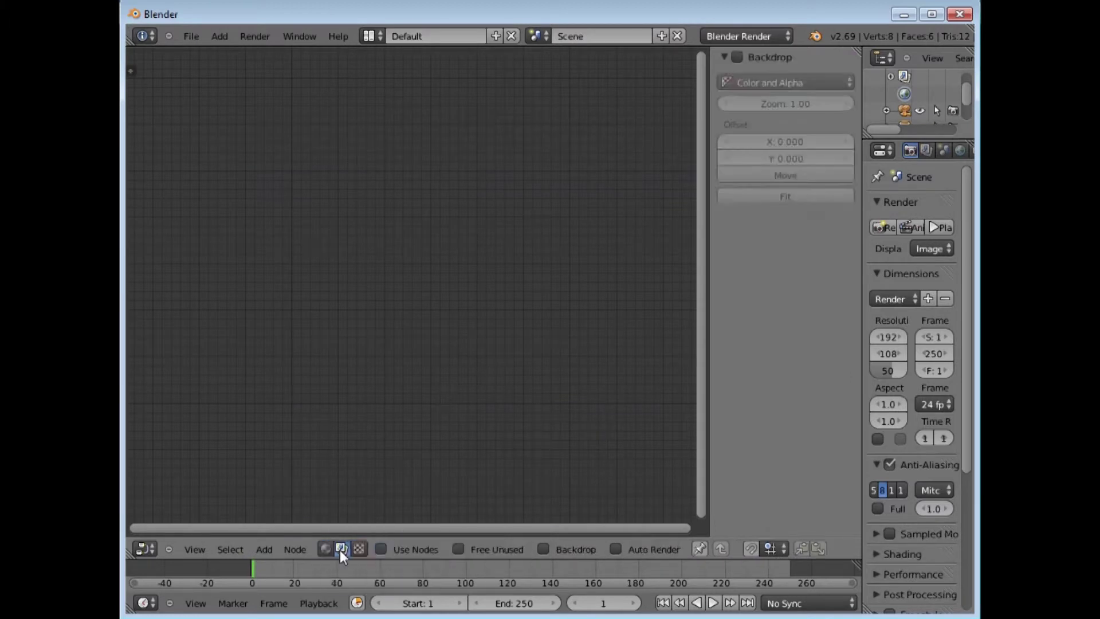
left_click(381, 549)
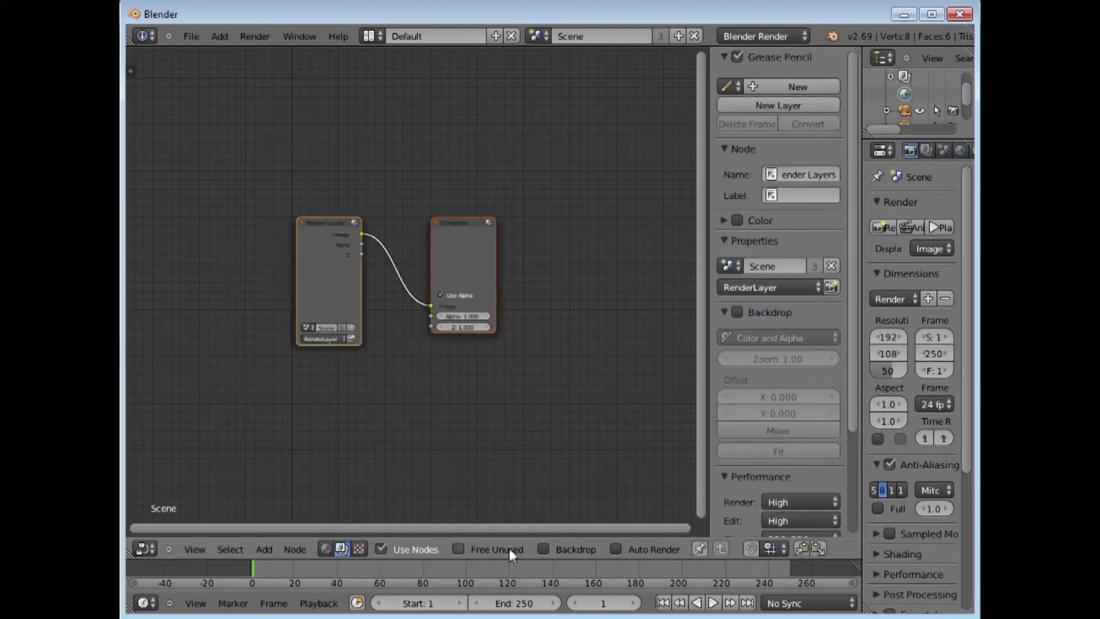
left_click(542, 548)
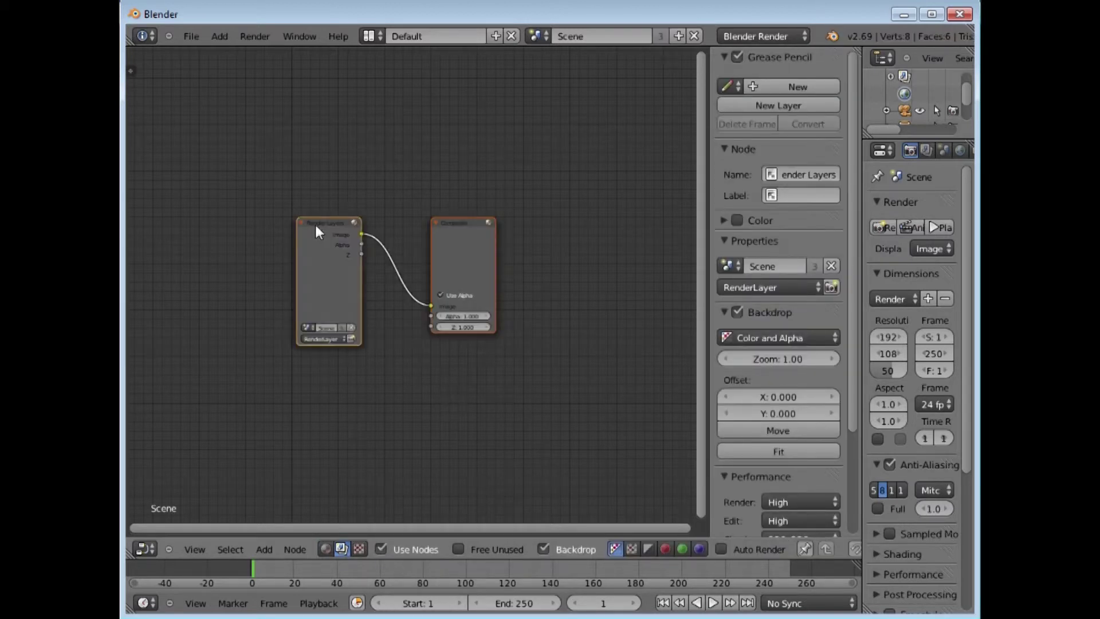
- Rearrange the nodes and delete the Render Layers node, keeping only Composite
left_click_drag(318, 226, 326, 254)
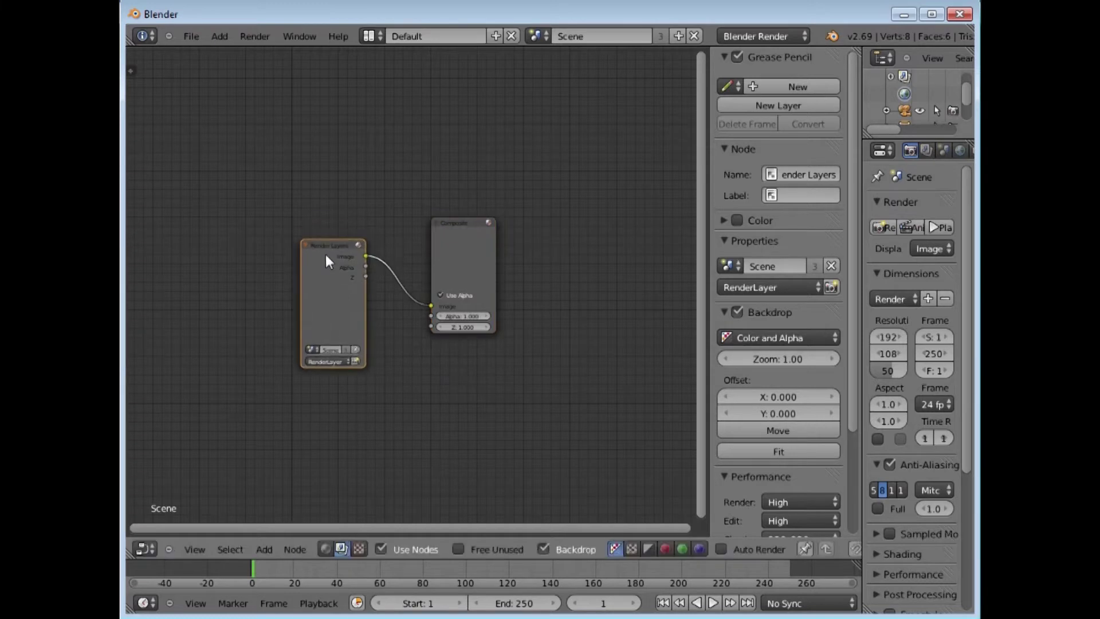
left_click_drag(460, 223, 626, 107)
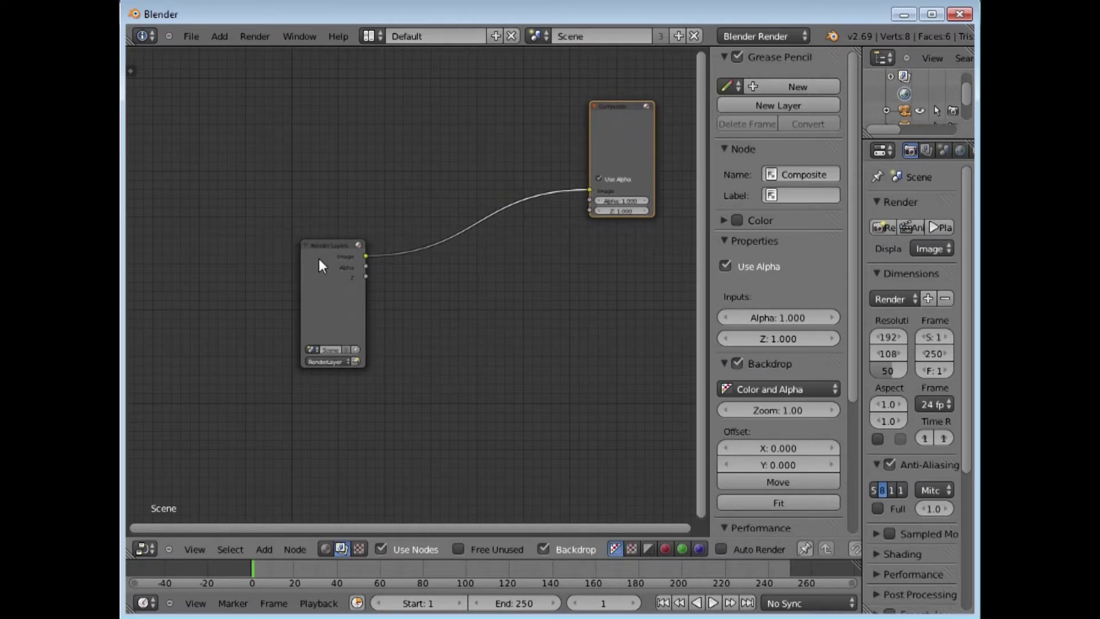
left_click(322, 241)
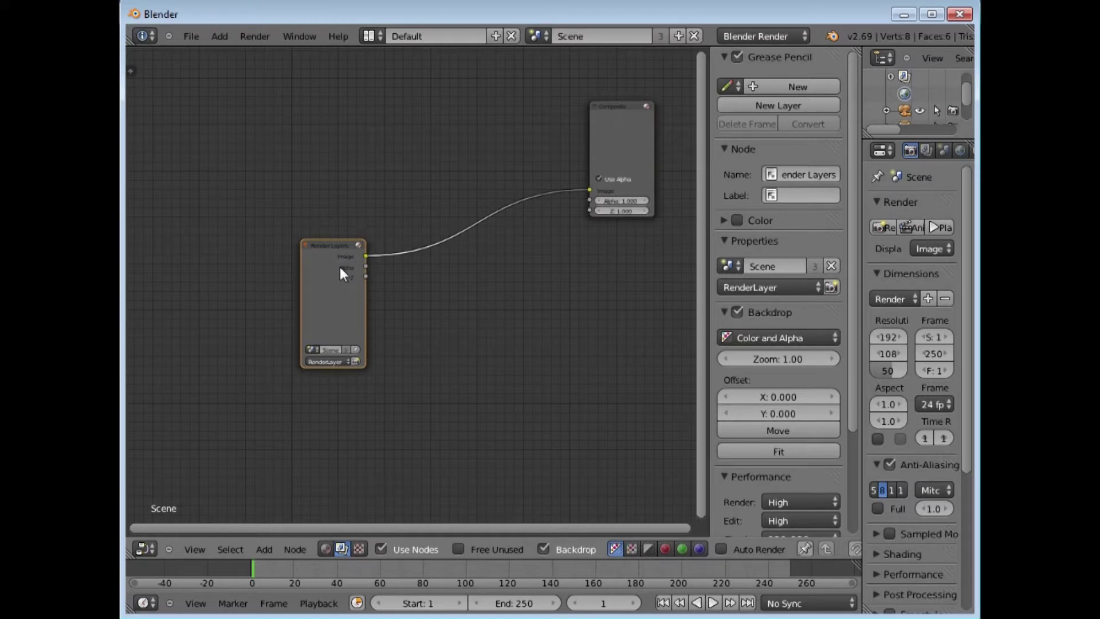
key("Delete")
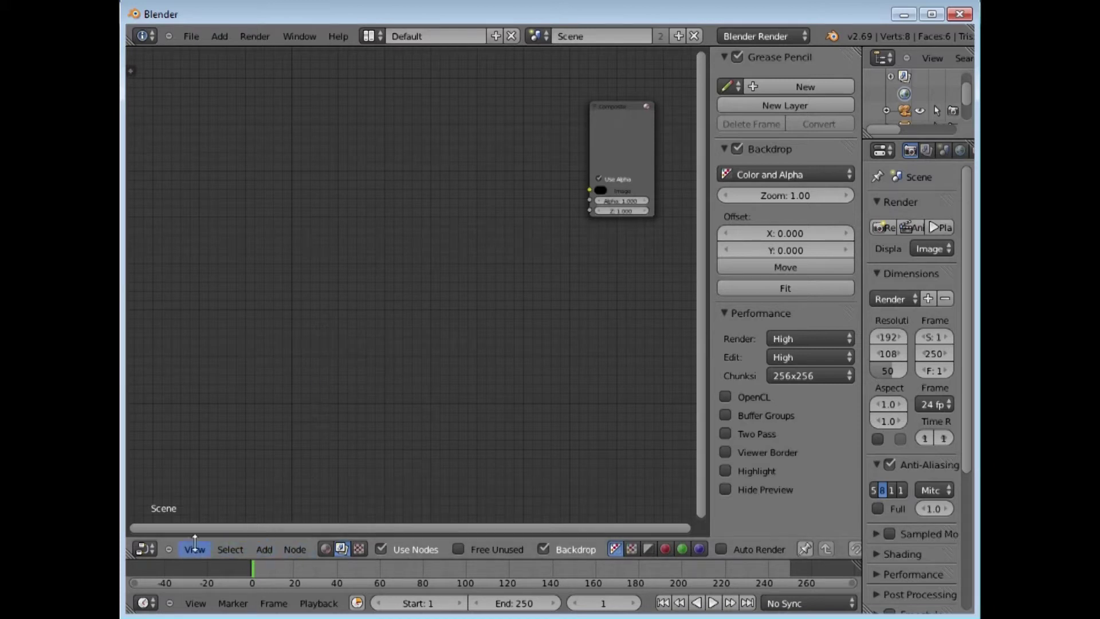
- Add a Movie Clip input node and place it centre-left
left_click(263, 547)
mouse_move(282, 516)
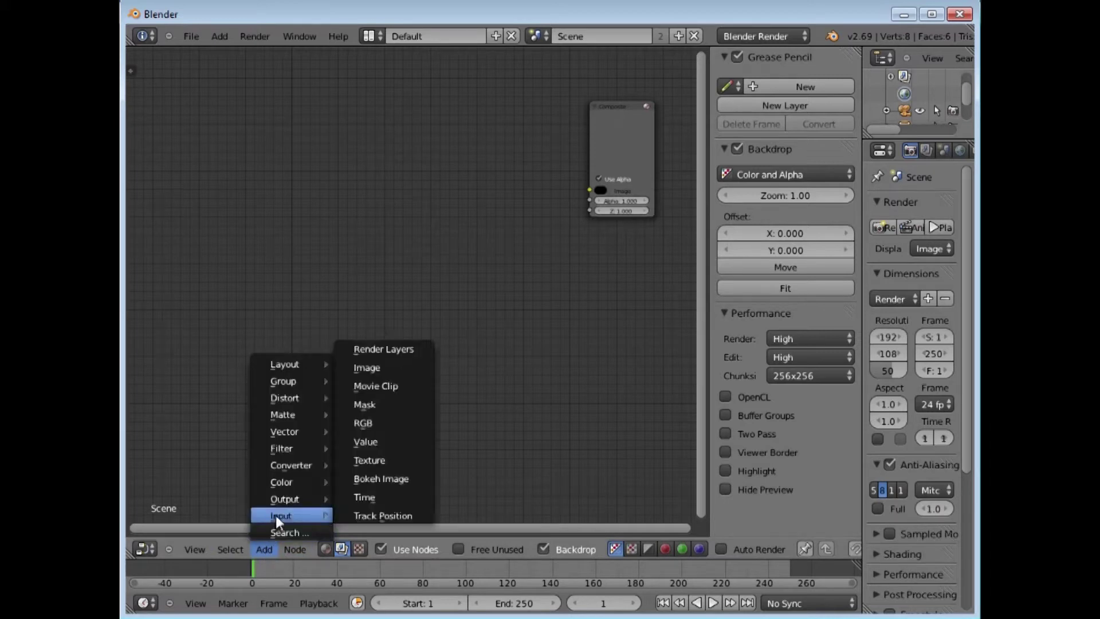
left_click(392, 387)
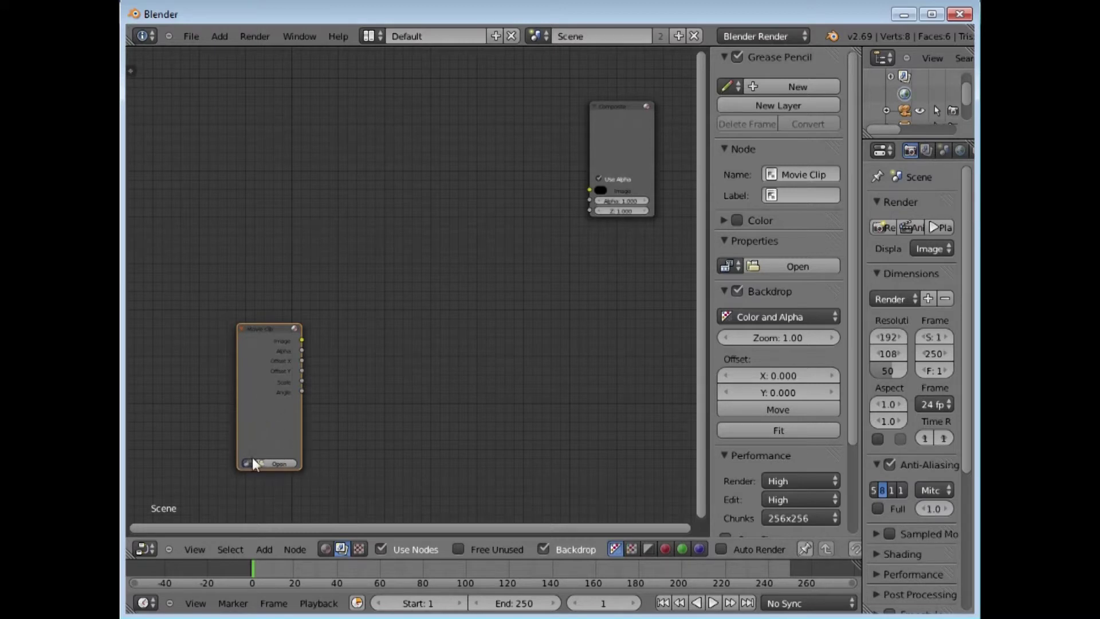
scroll(310, 401, "up", 2)
scroll(292, 402, "up", 1)
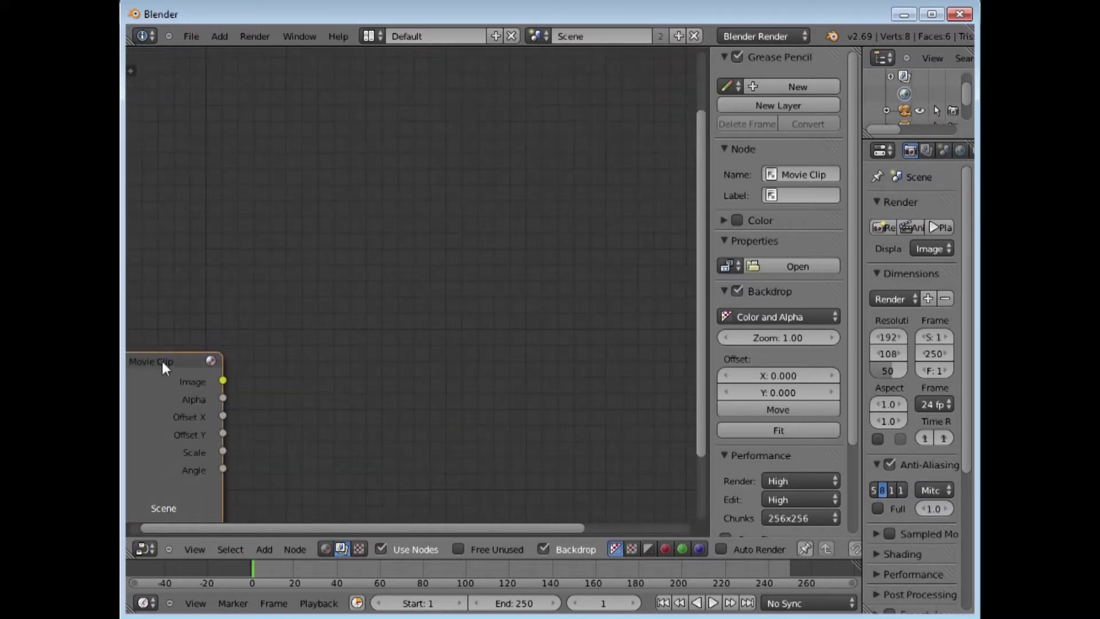
mouse_move(166, 369)
left_mouse_down()
mouse_move(299, 233)
mouse_move(287, 241)
left_mouse_up()
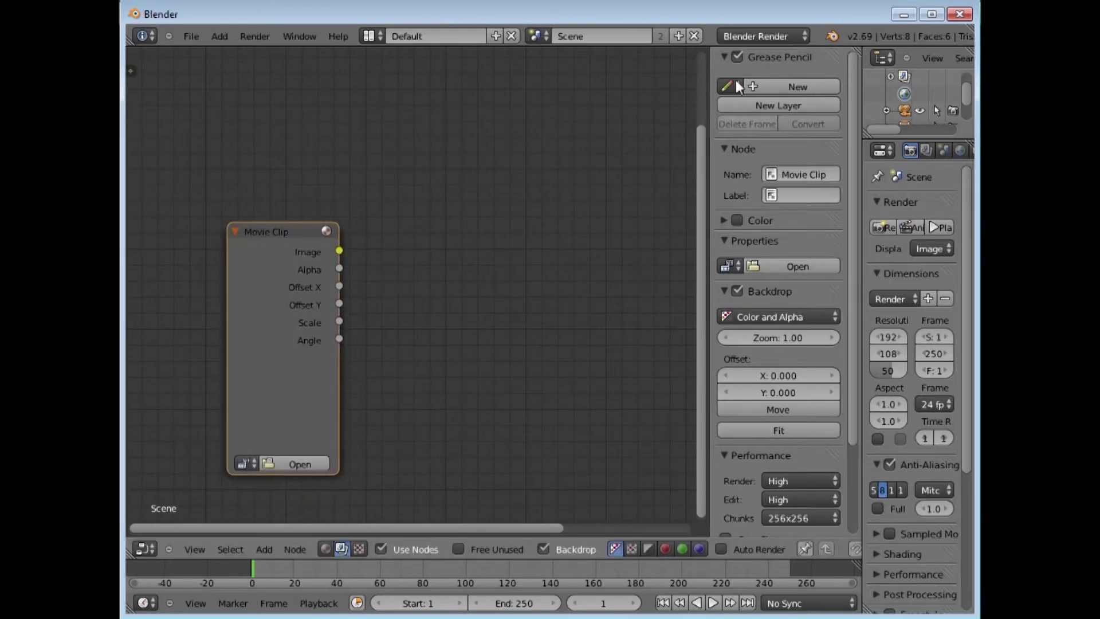
- Assign the loaded 1230001.png puppet clip to the Movie Clip node
mouse_move(709, 107)
left_mouse_down()
mouse_move(832, 116)
mouse_move(721, 118)
mouse_move(854, 129)
left_mouse_up()
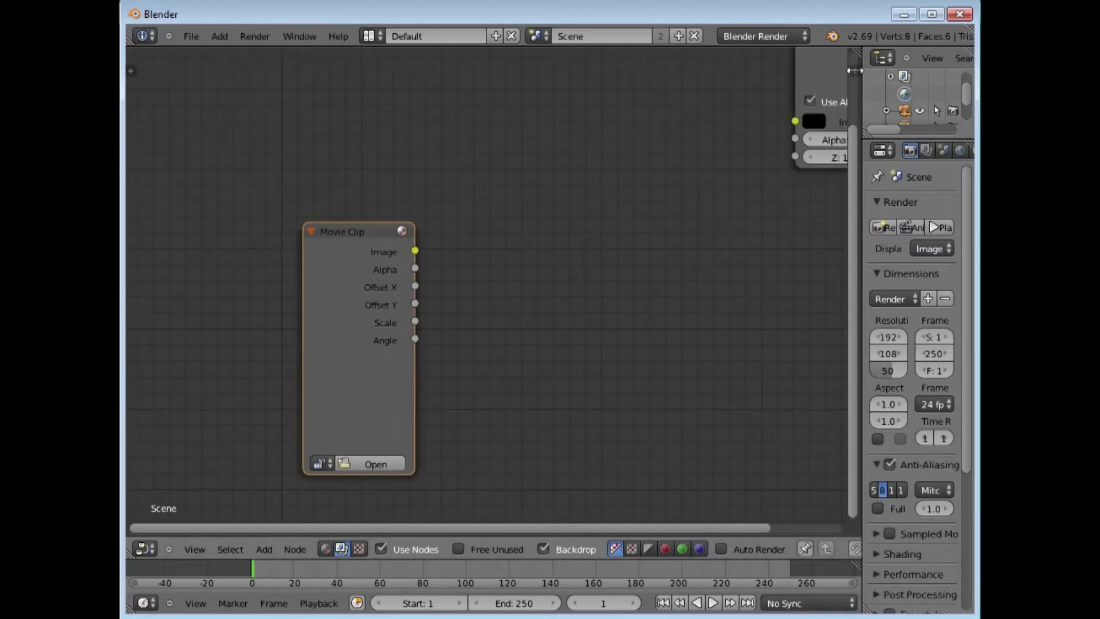
left_click_drag(855, 70, 711, 69)
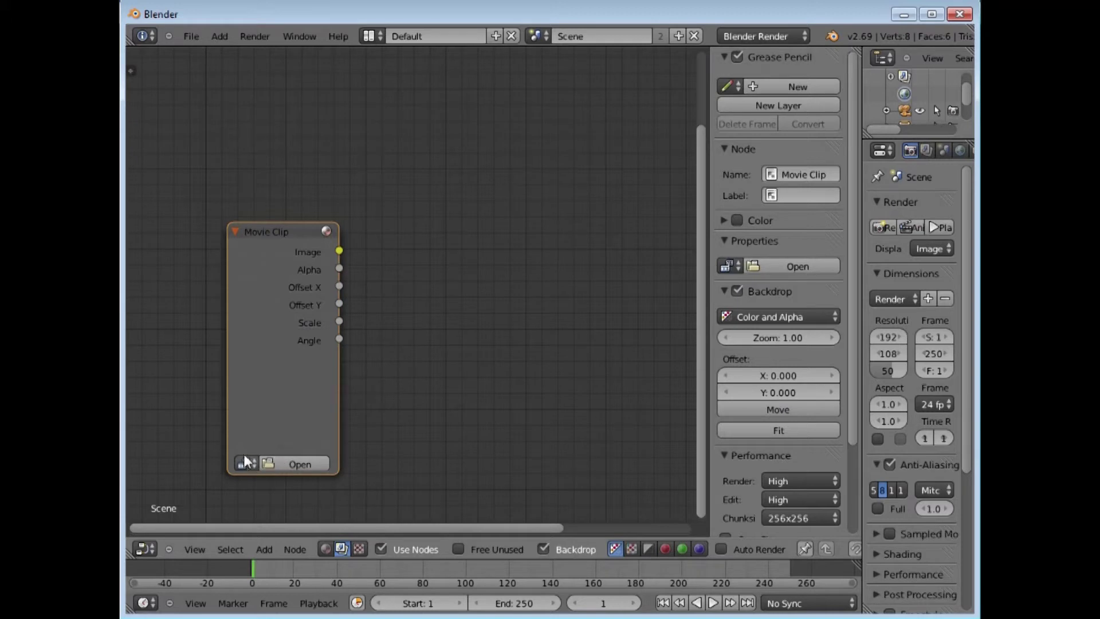
left_click(724, 266)
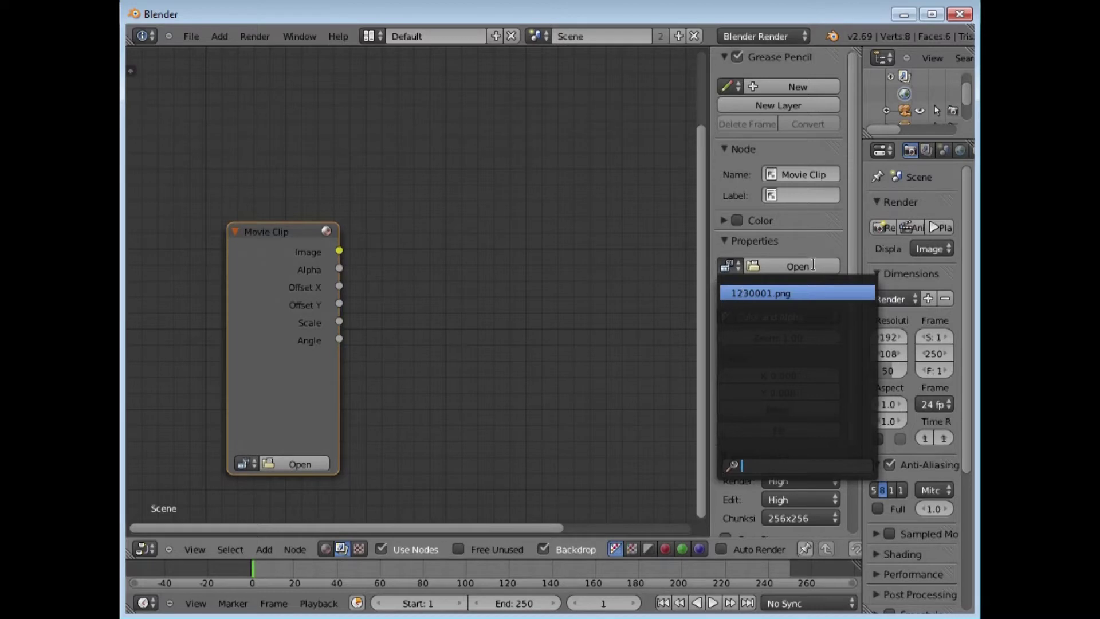
left_click(749, 294)
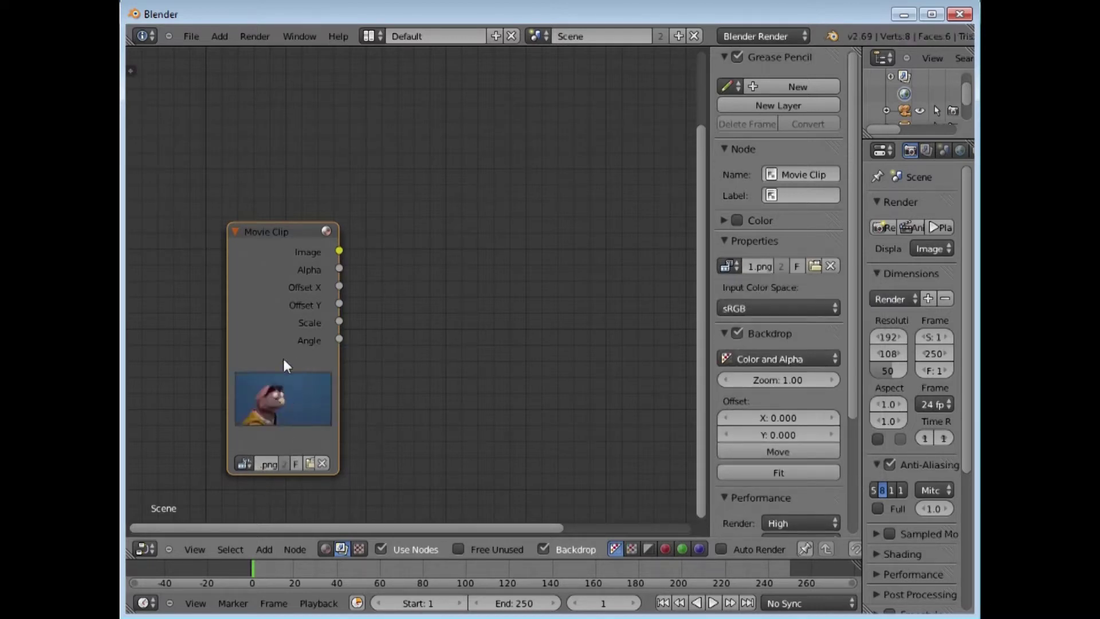
scroll(416, 330, "down", 1)
scroll(415, 329, "down", 1)
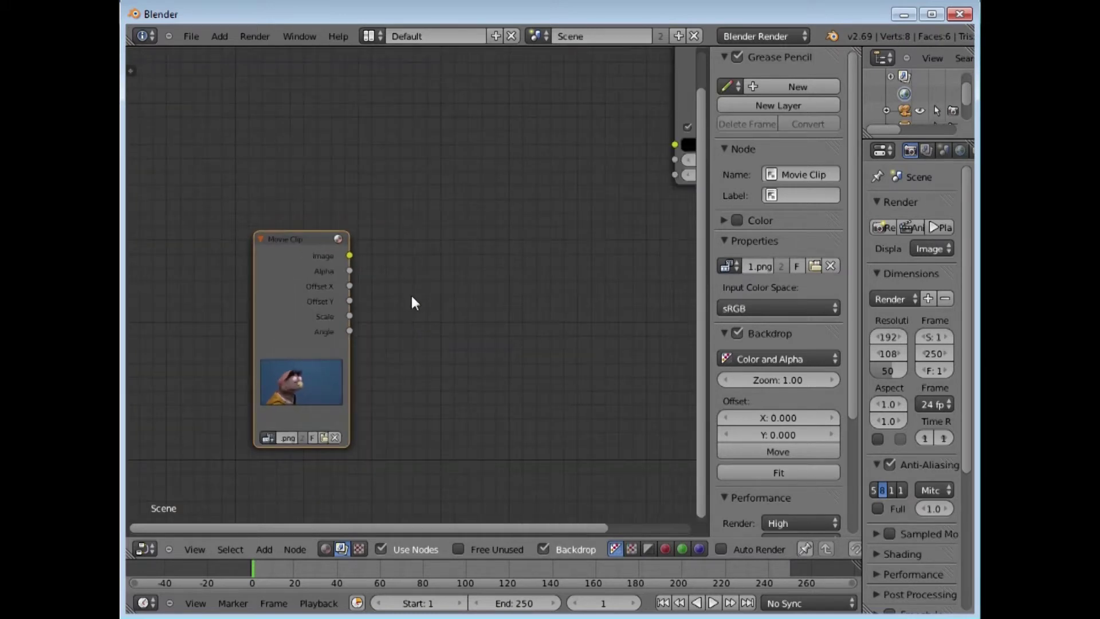
scroll(412, 298, "down", 1)
scroll(412, 293, "down", 1)
scroll(410, 292, "down", 1)
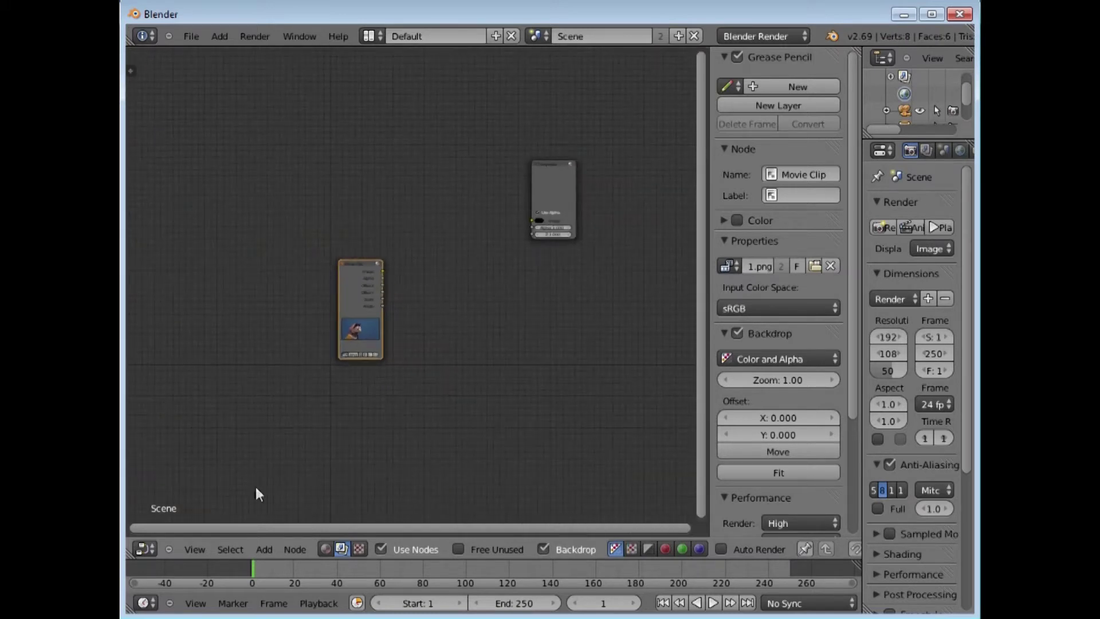
- Add a Viewer output node to the right of the Movie Clip node
left_click(264, 548)
mouse_move(284, 498)
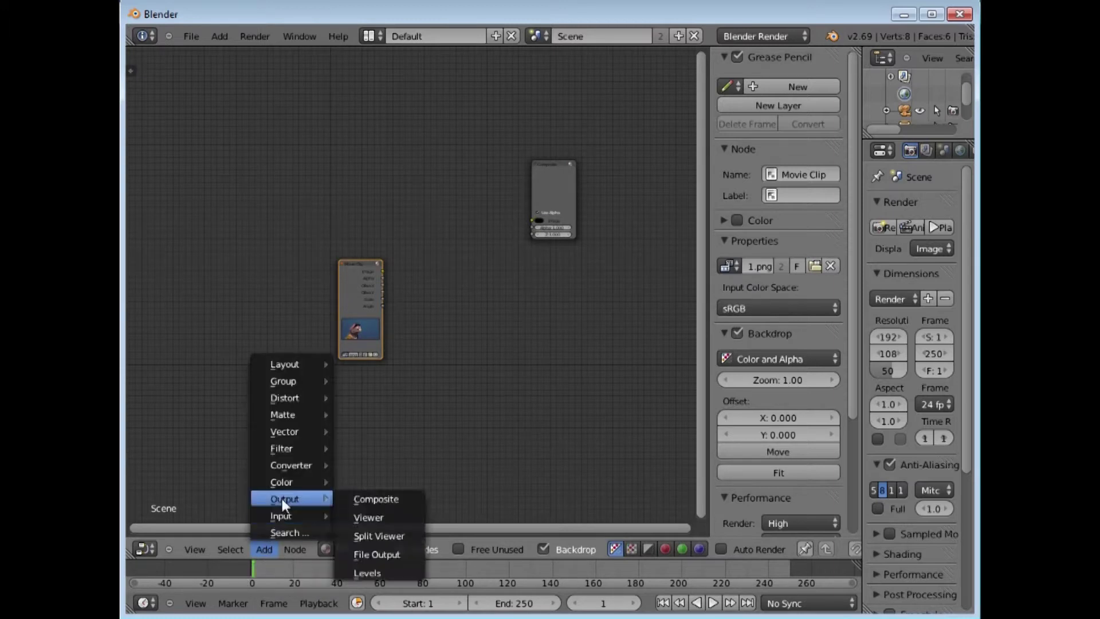
left_click(372, 516)
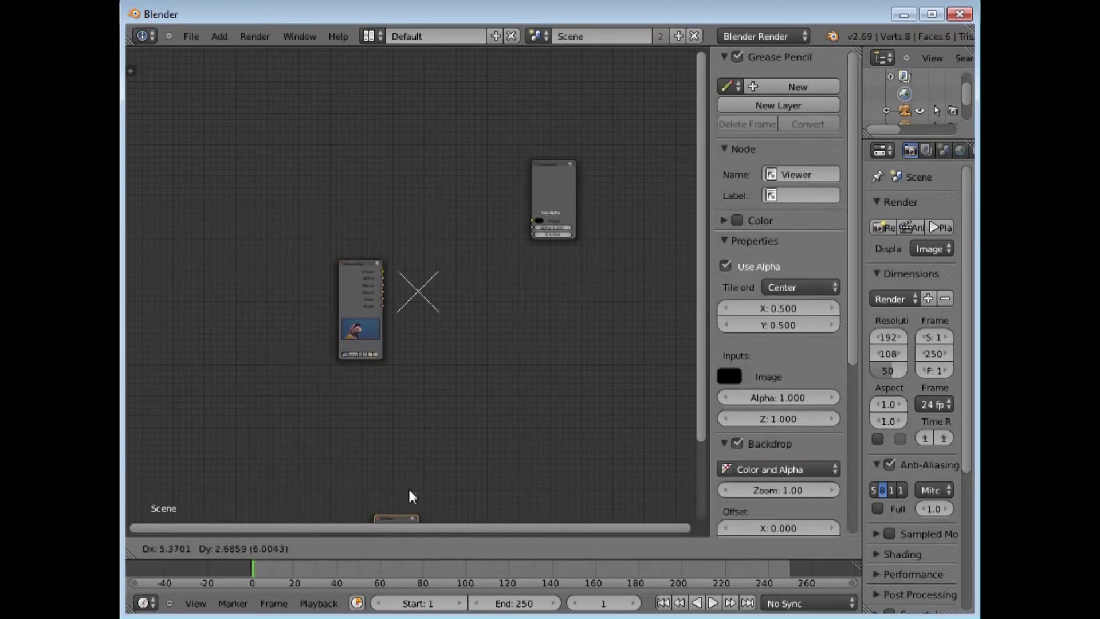
left_click(574, 281)
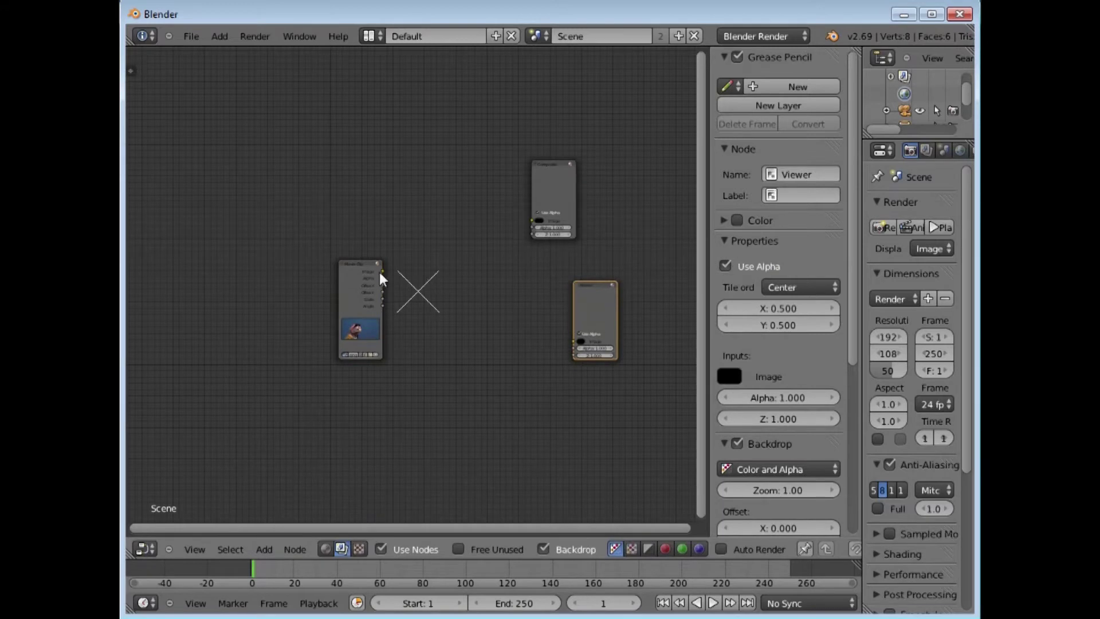
scroll(384, 265, "up", 2)
- Link the Movie Clip Image output to the Viewer and move the clip node left
left_click_drag(372, 268, 545, 313)
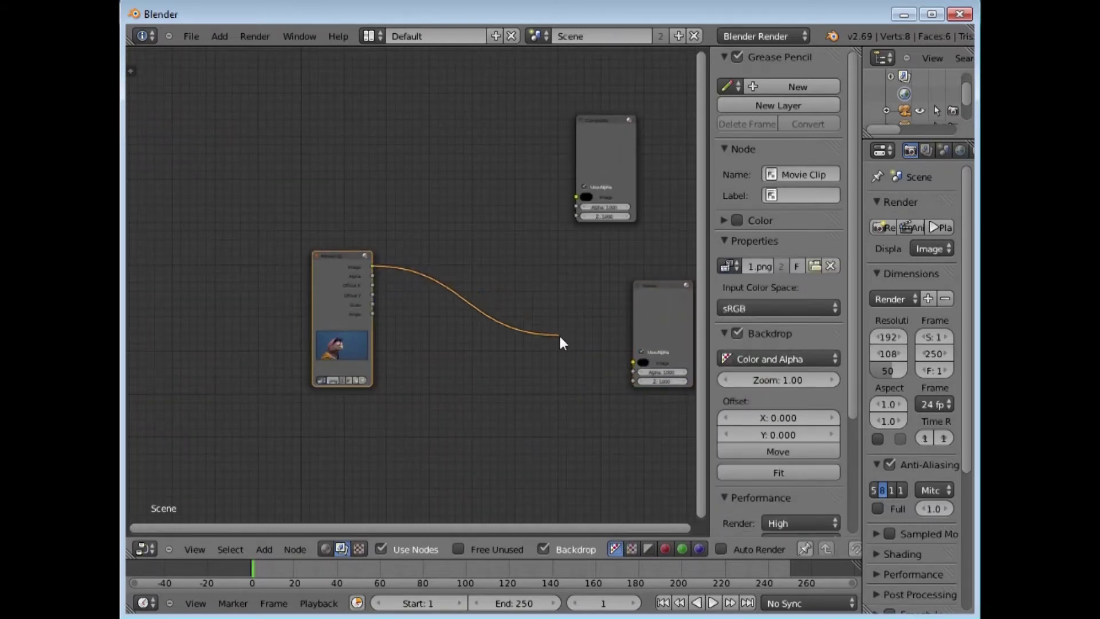
left_click_drag(544, 313, 630, 363)
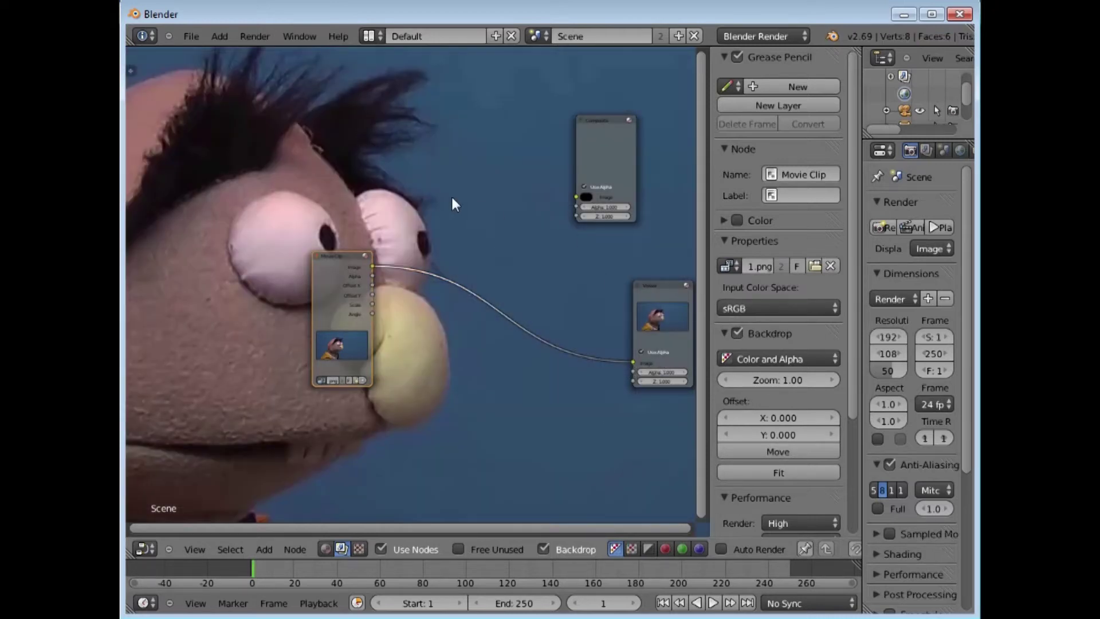
scroll(453, 197, "down", 1)
scroll(453, 198, "down", 1)
scroll(455, 197, "down", 2)
scroll(458, 196, "up", 2)
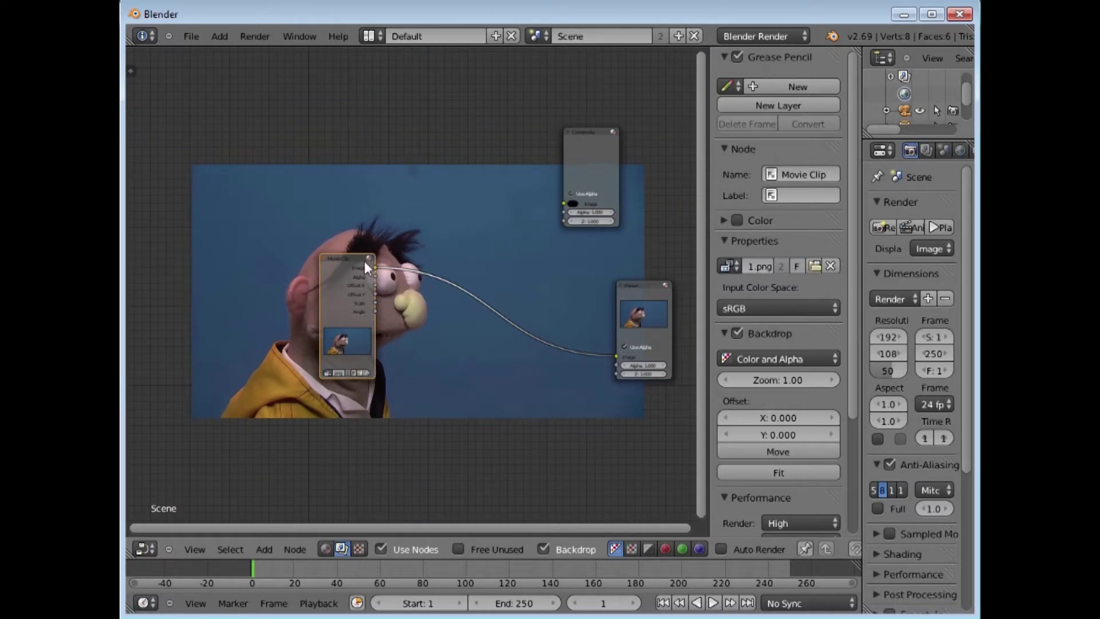
left_click_drag(338, 267, 183, 273)
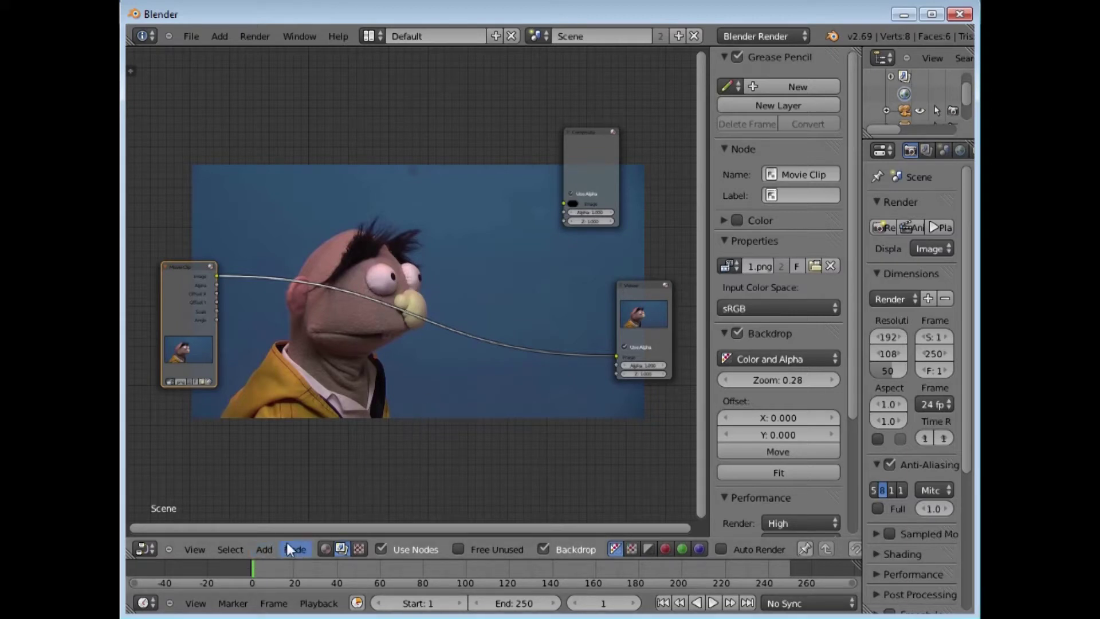
- Add a Keying matte node and drop it onto the clip-to-Viewer link
left_click(265, 549)
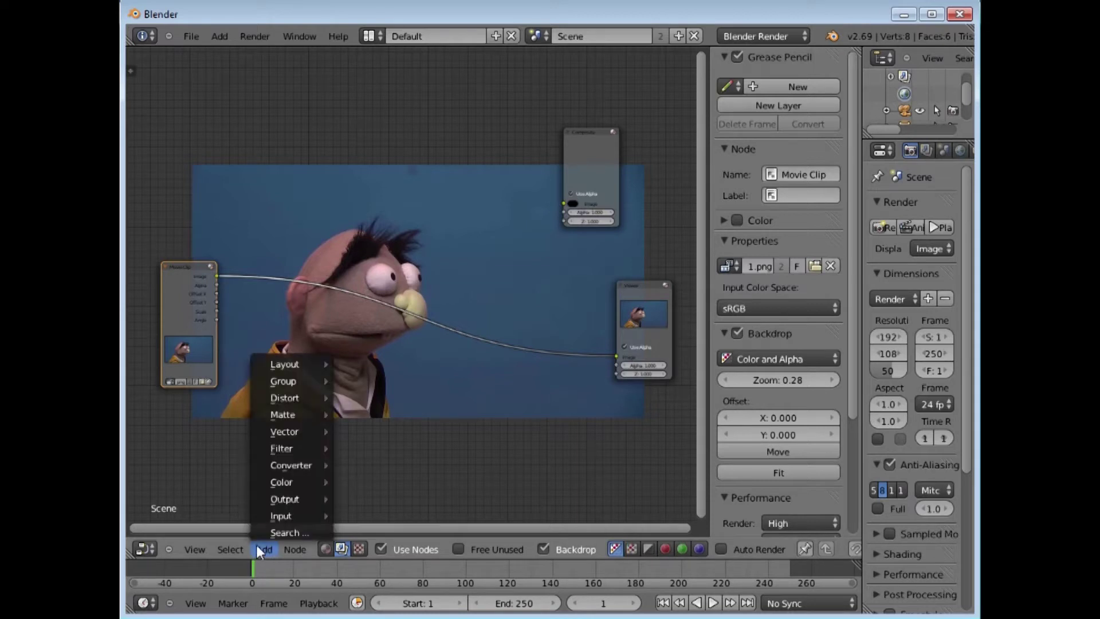
mouse_move(282, 414)
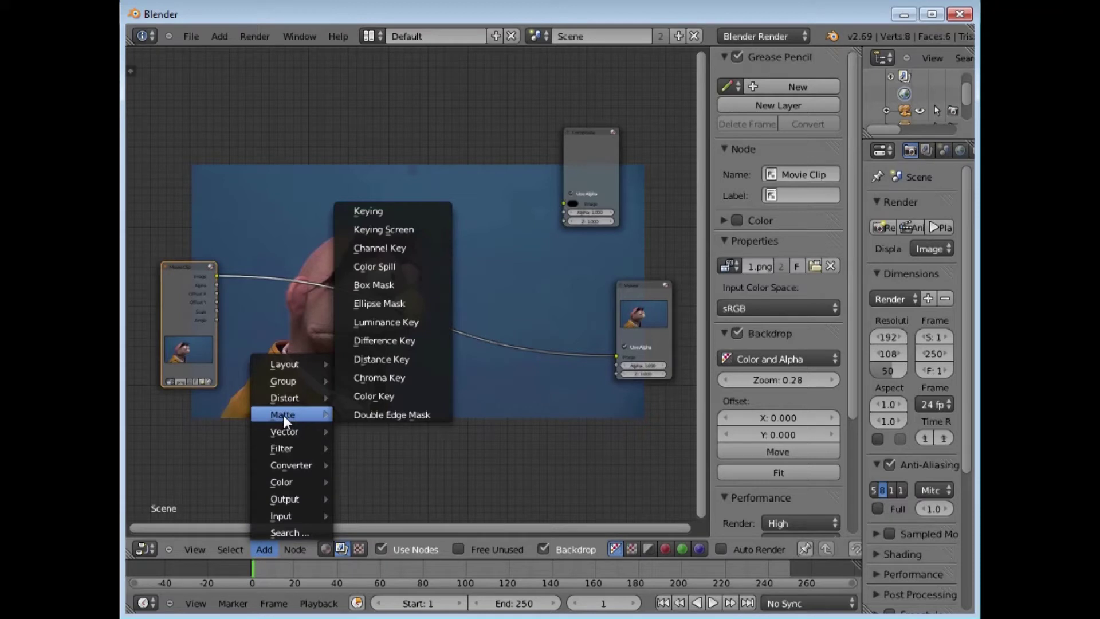
left_click(369, 210)
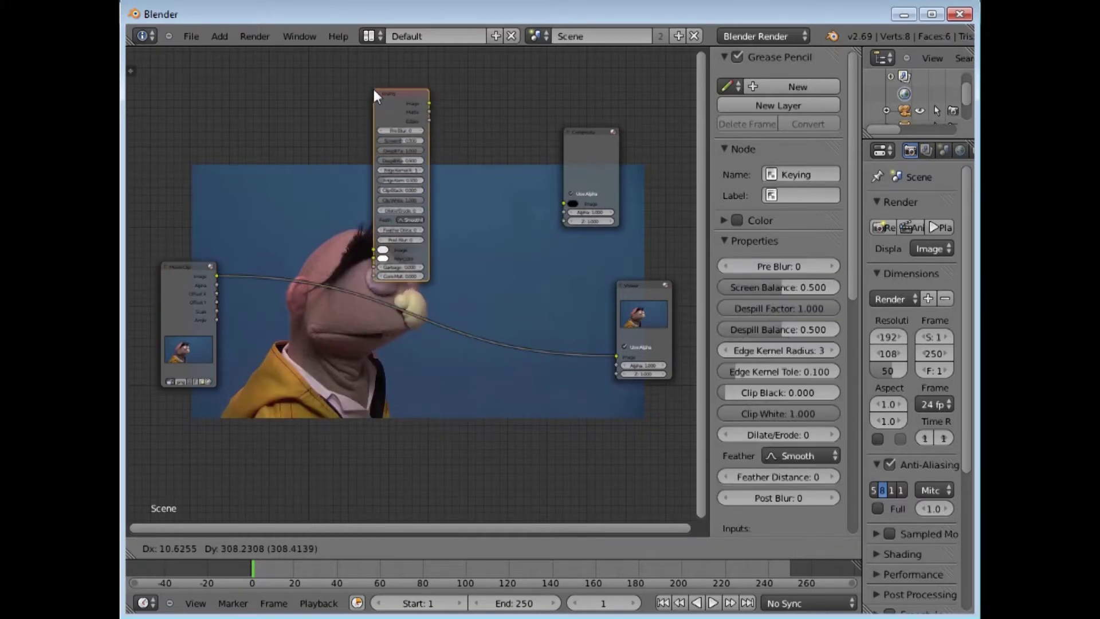
left_click(375, 90)
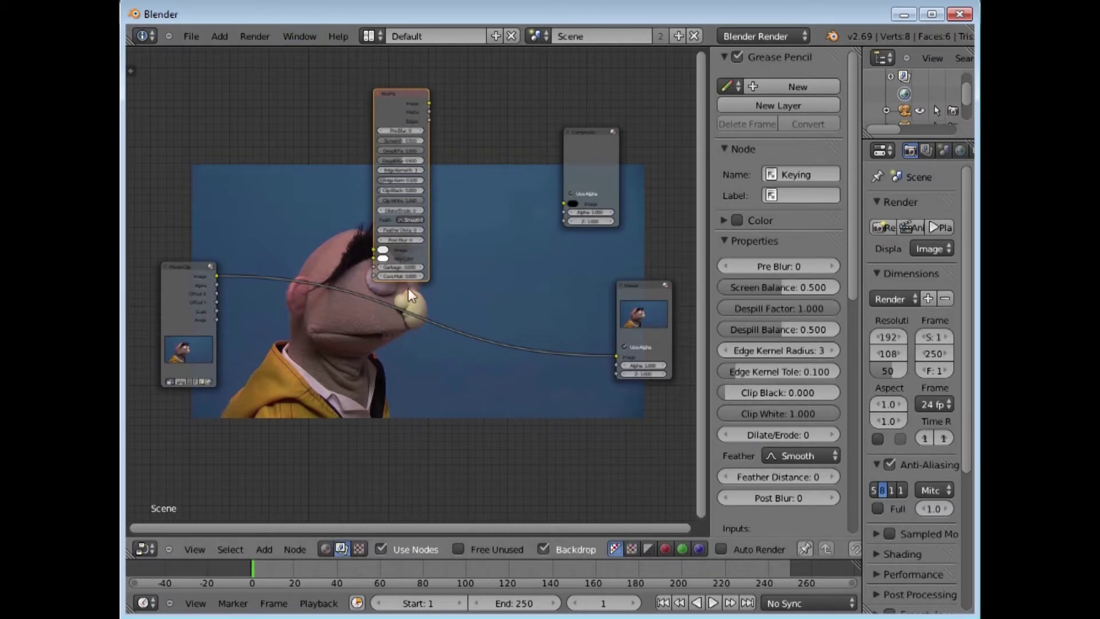
left_click_drag(399, 94, 404, 164)
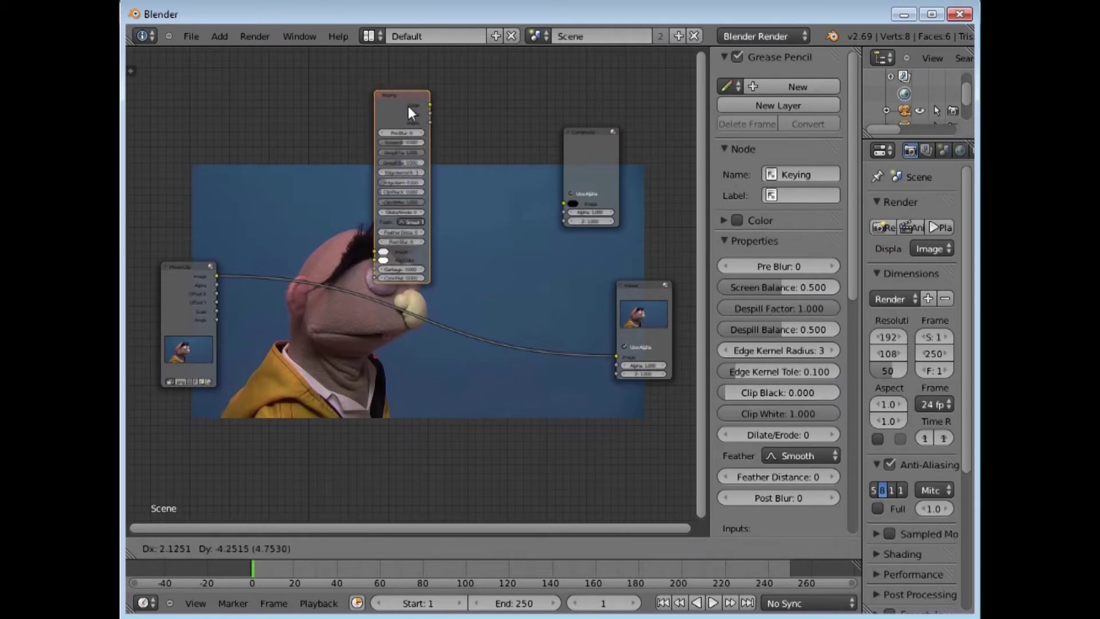
left_click_drag(400, 157, 402, 157)
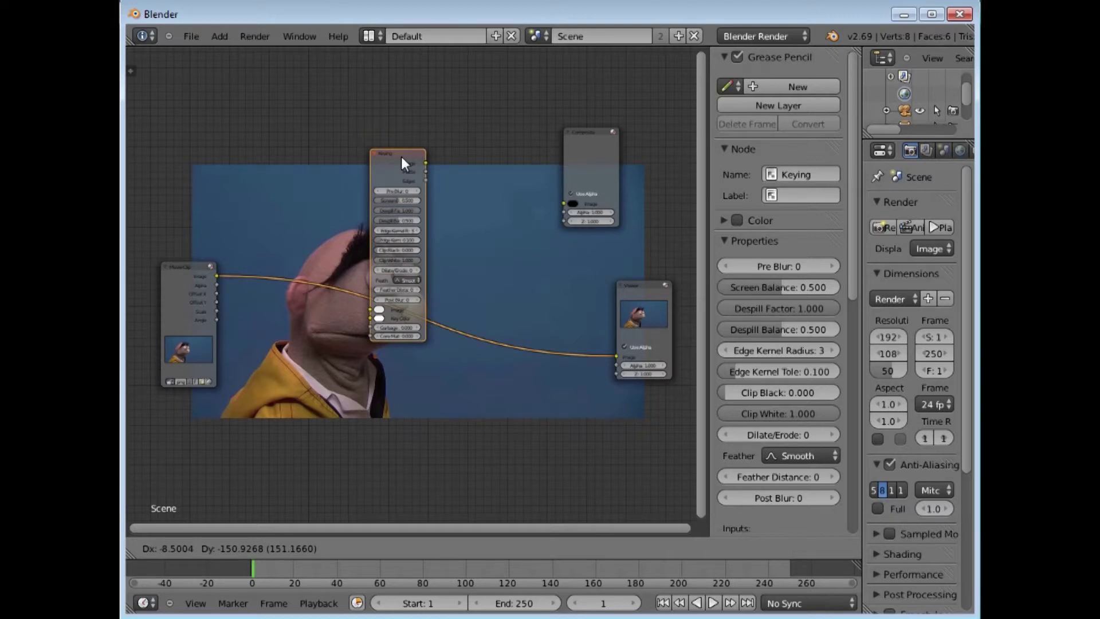
left_click_drag(402, 159, 403, 159)
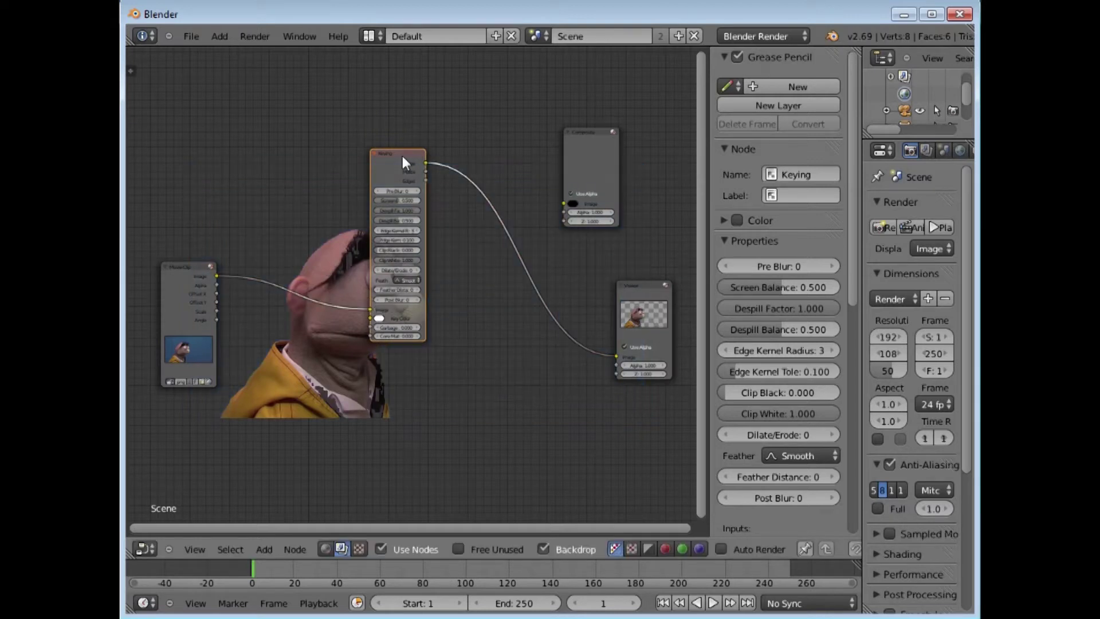
- Rewire Movie Clip Image into Keying and Keying Image into the Viewer
left_click_drag(371, 308, 258, 284)
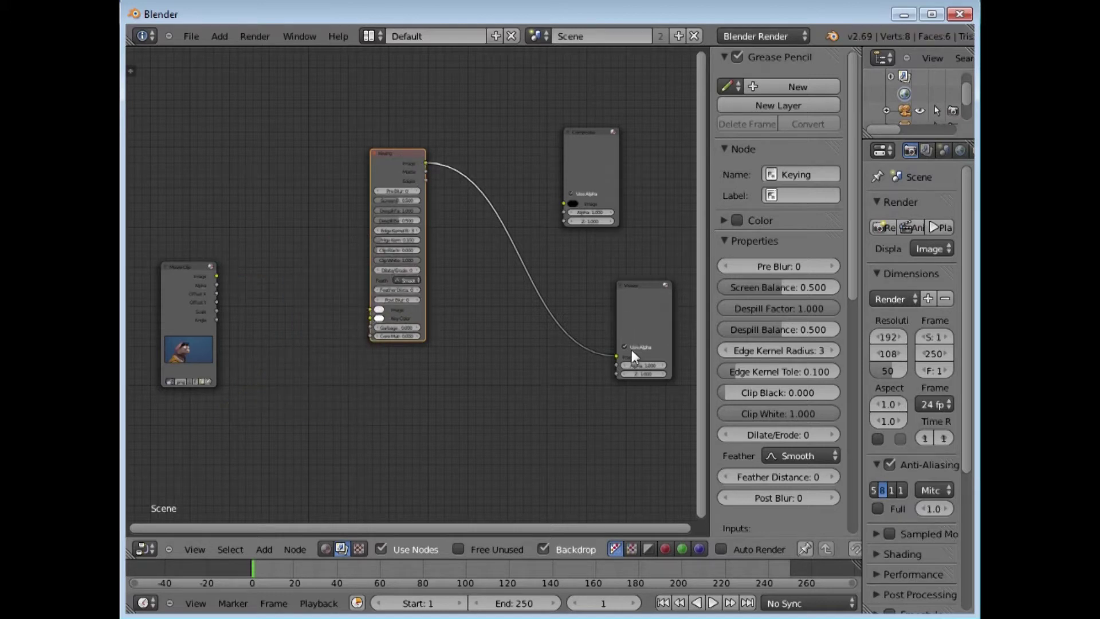
left_click(618, 362)
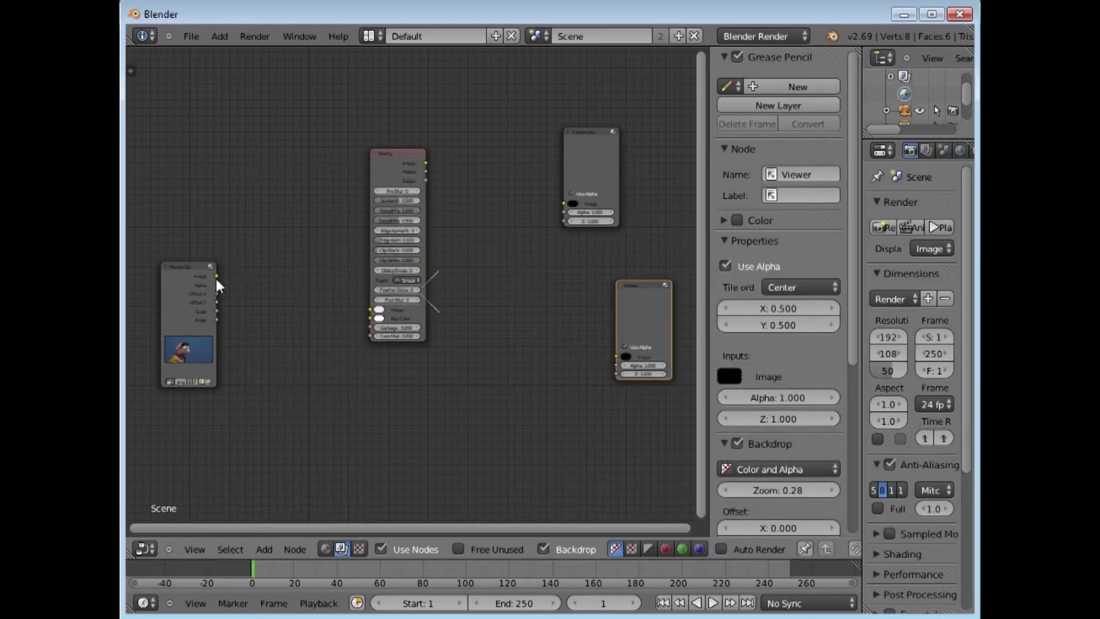
left_click_drag(216, 277, 351, 311)
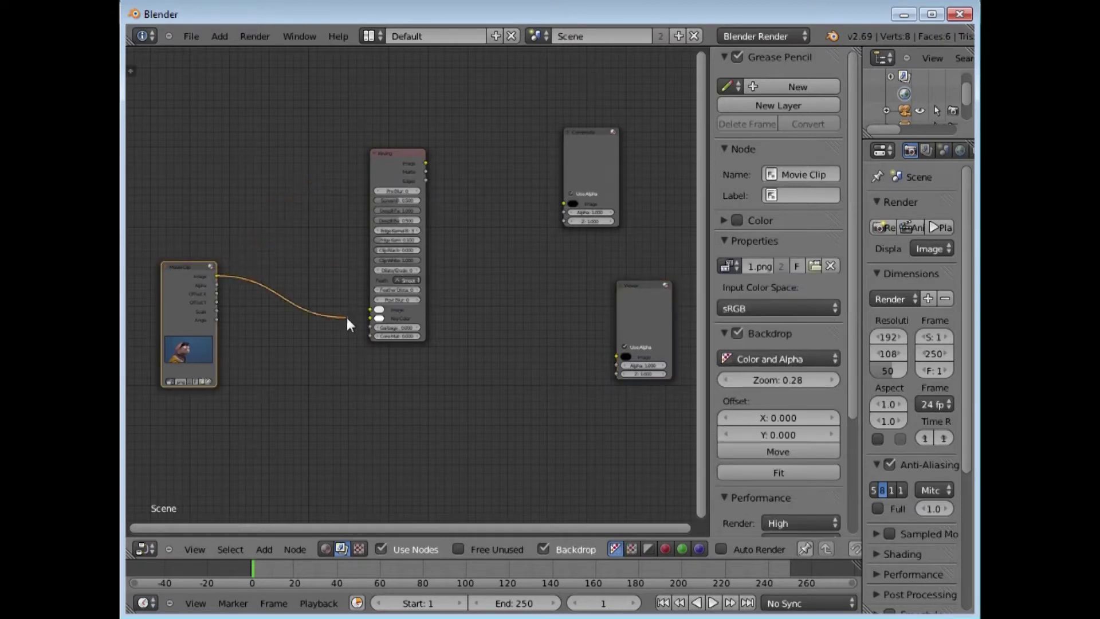
left_click_drag(351, 311, 369, 309)
left_click_drag(425, 166, 612, 356)
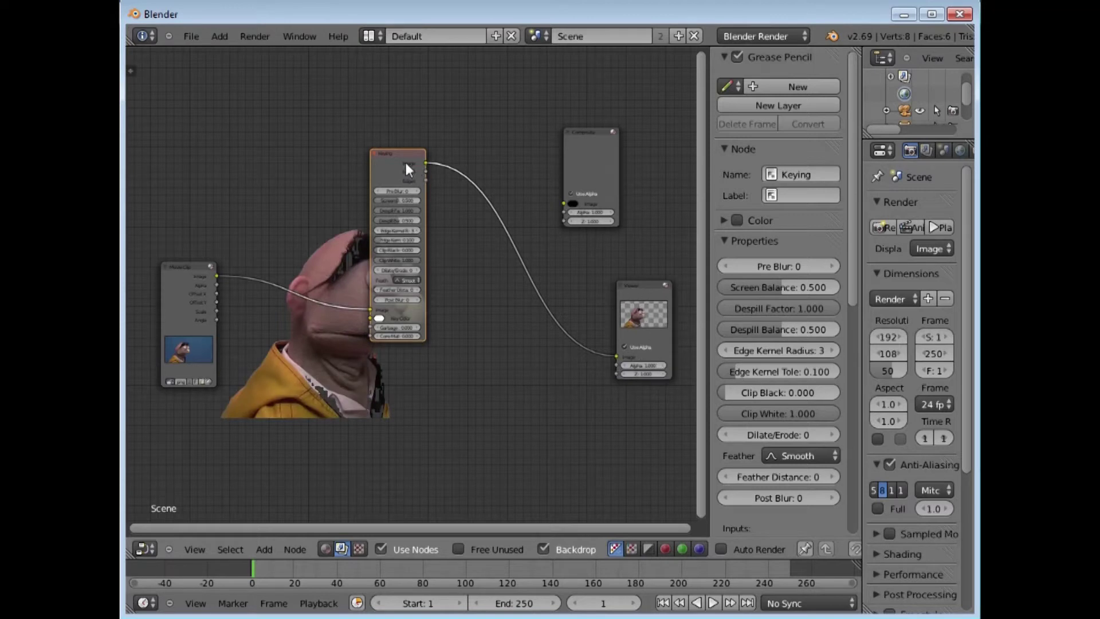
left_click_drag(411, 156, 495, 115)
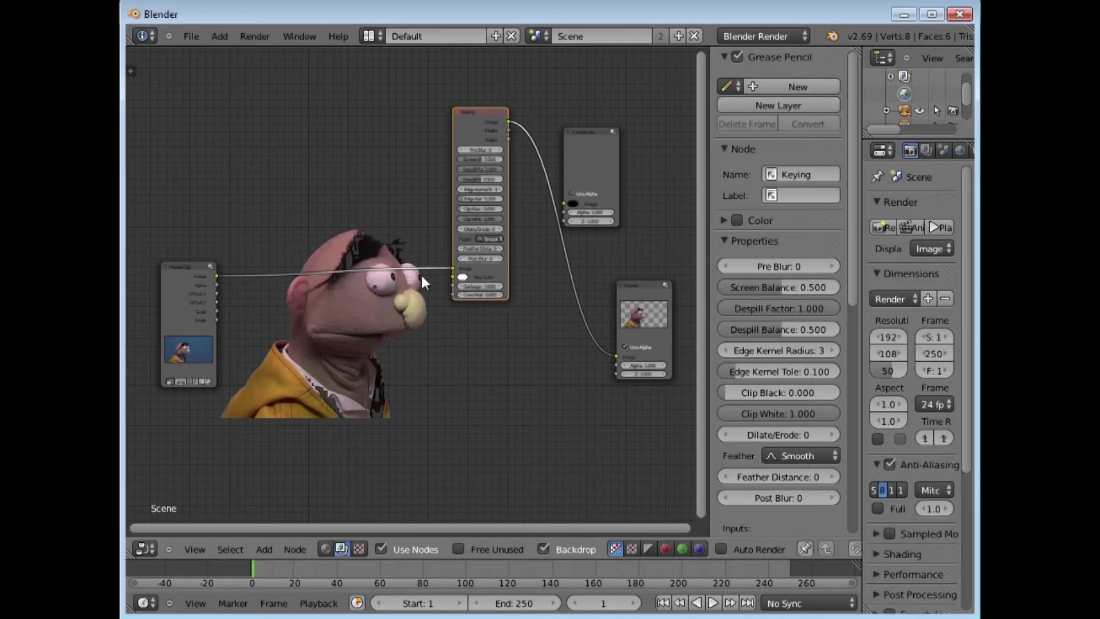
left_click(462, 276)
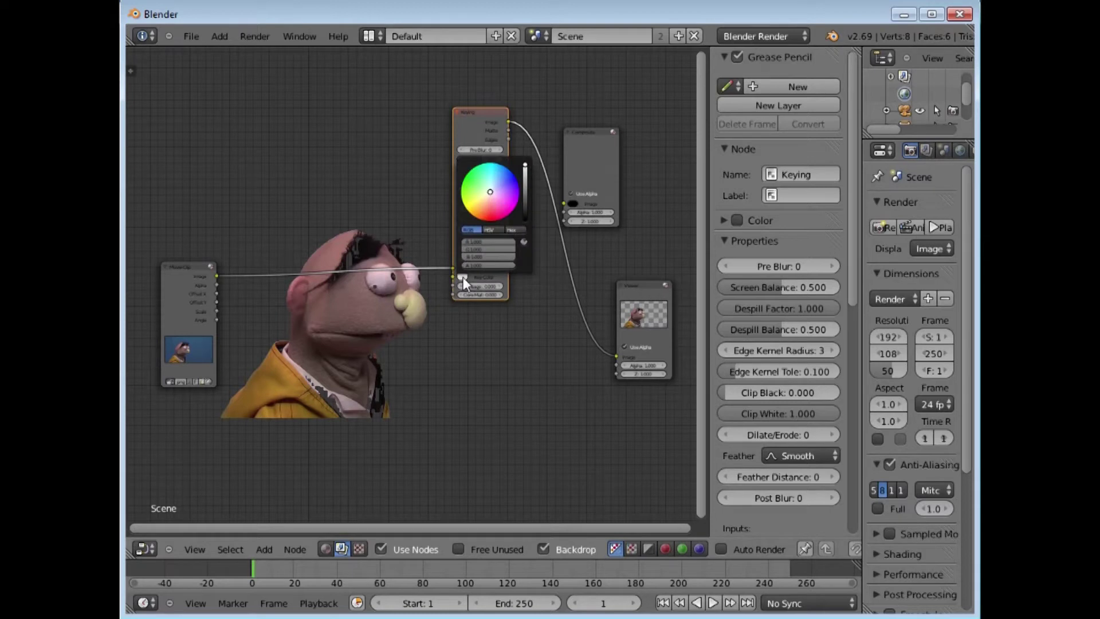
- Sample the footage background as key colour and preview the raw clip in the Viewer
left_click(457, 276)
left_click(523, 242)
left_click(198, 342)
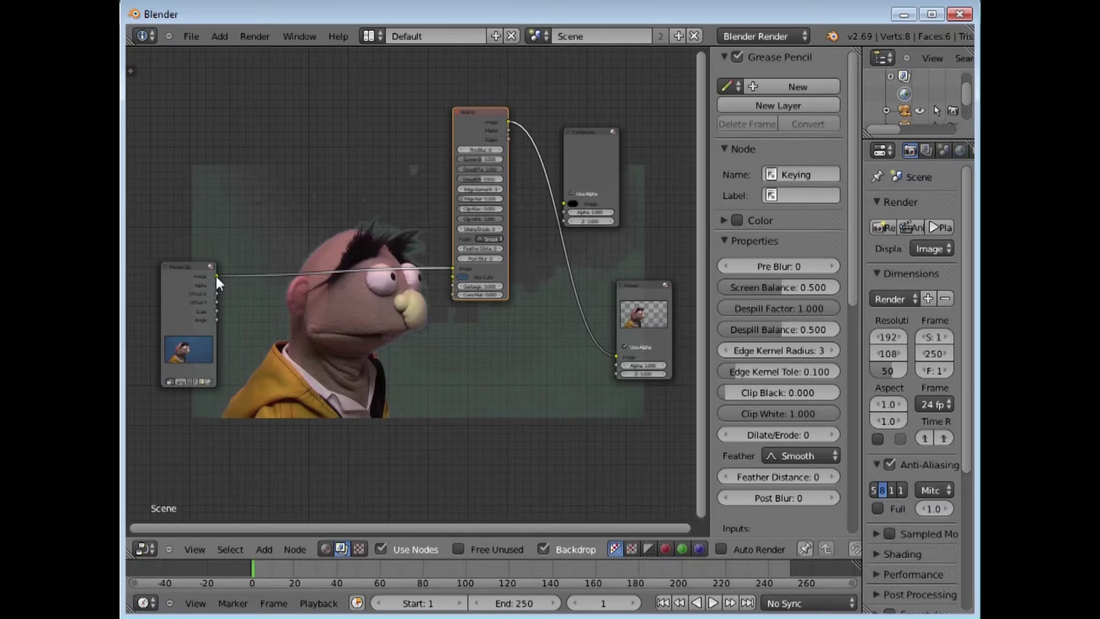
left_click_drag(216, 276, 598, 359)
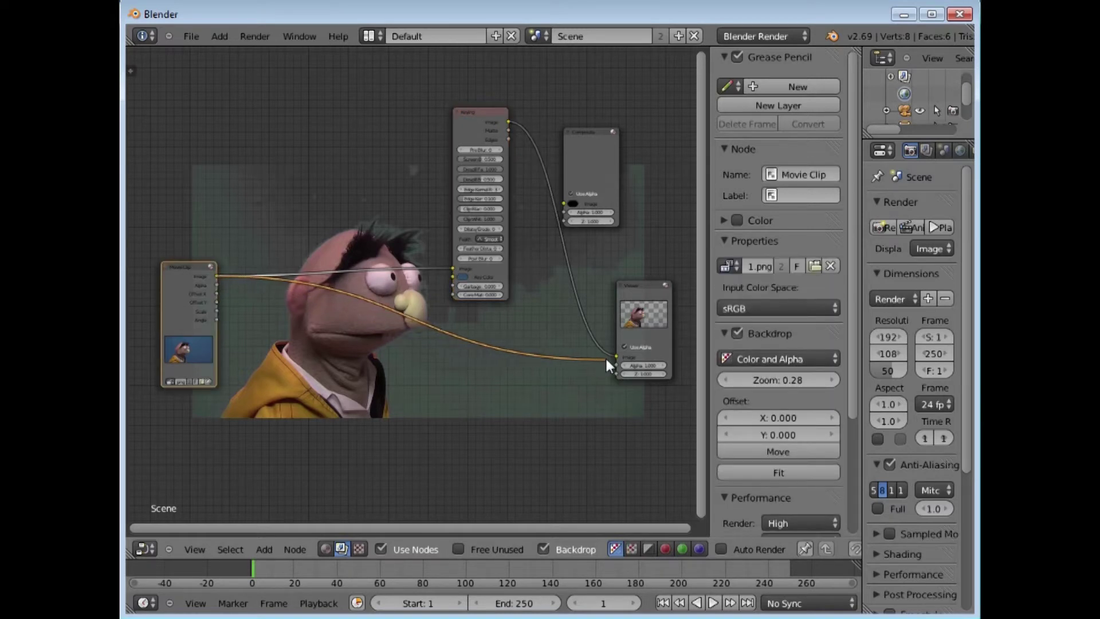
left_click_drag(598, 359, 613, 358)
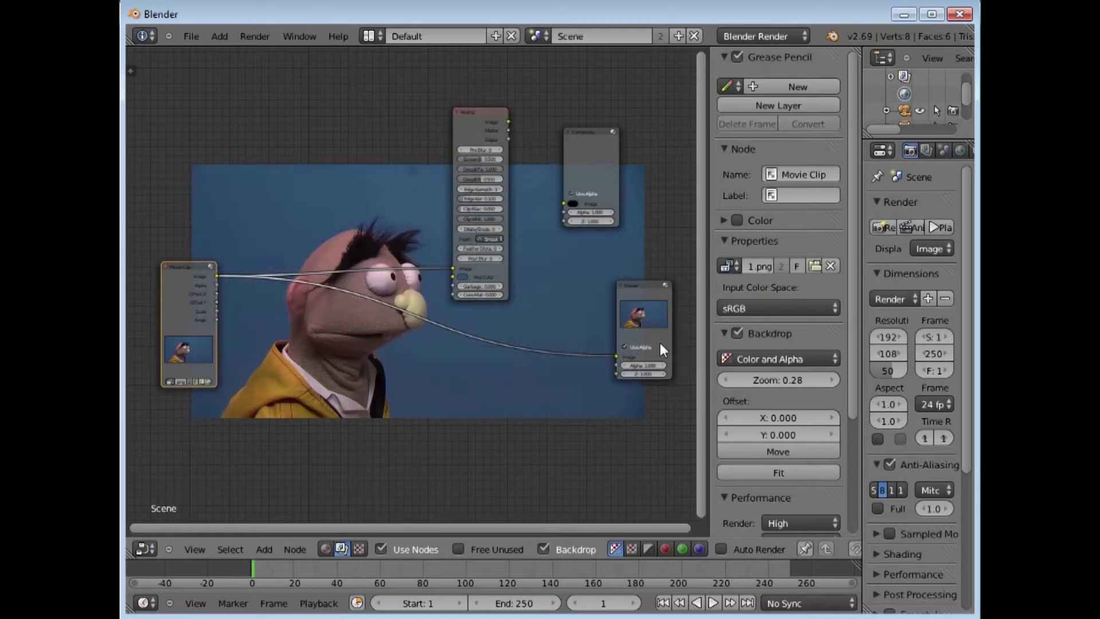
- Resample the blue backdrop as key colour and send the keyed image to the Viewer
left_click(460, 277)
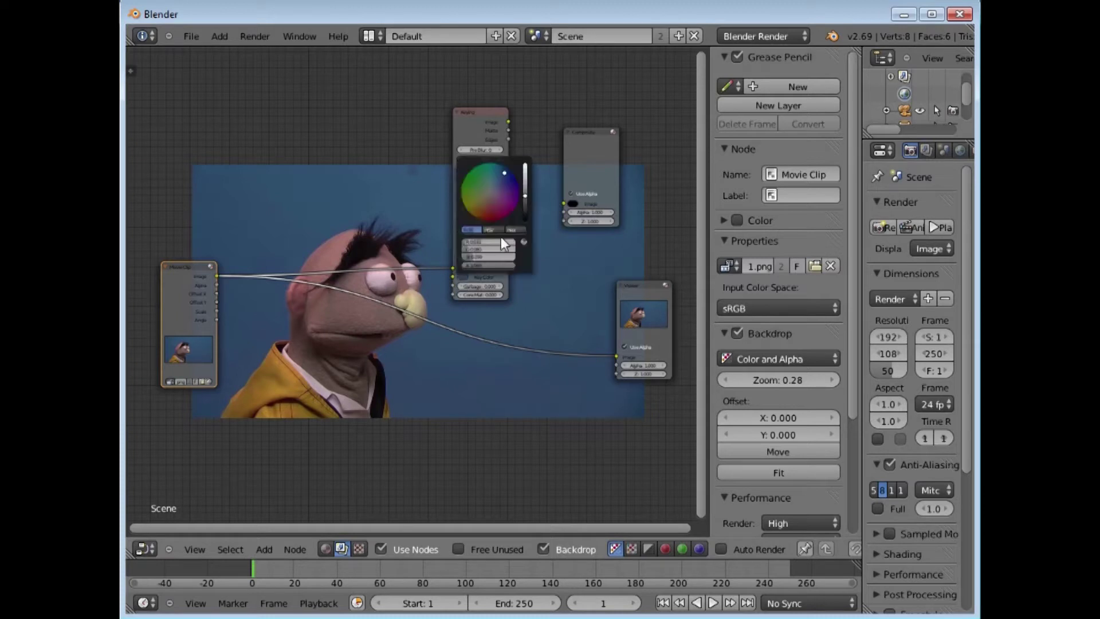
left_click(524, 242)
left_click(346, 197)
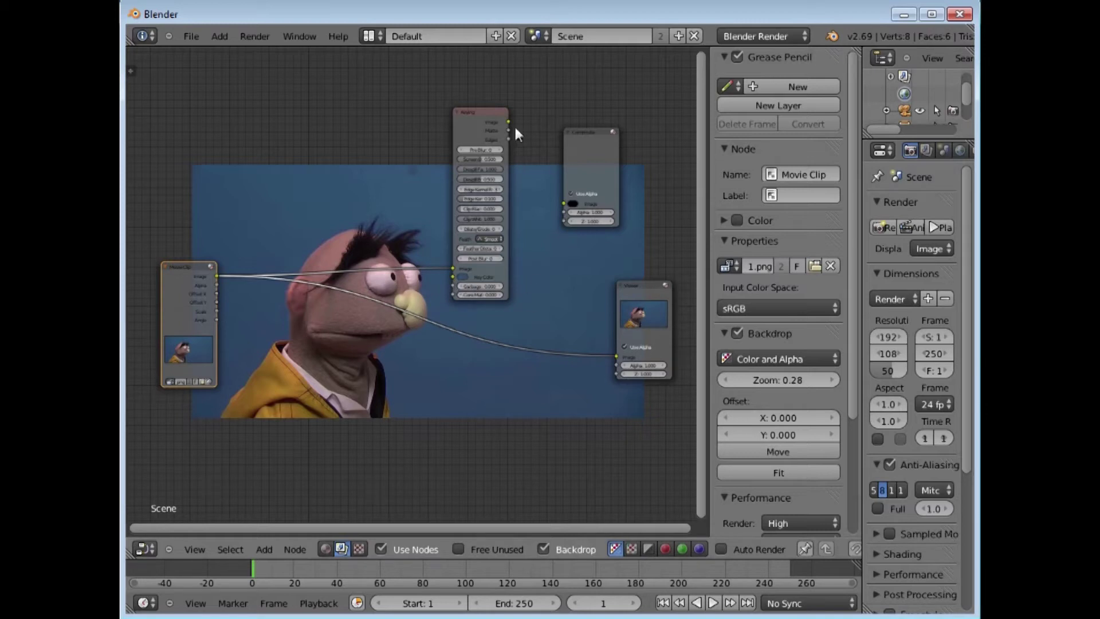
left_click_drag(508, 123, 616, 357)
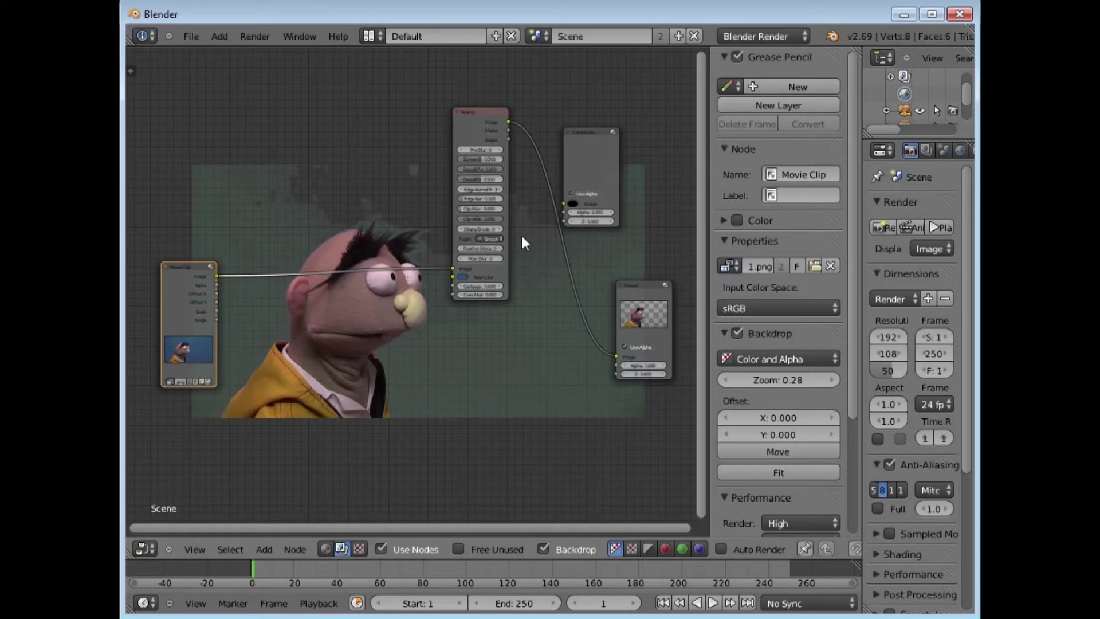
left_click(507, 131)
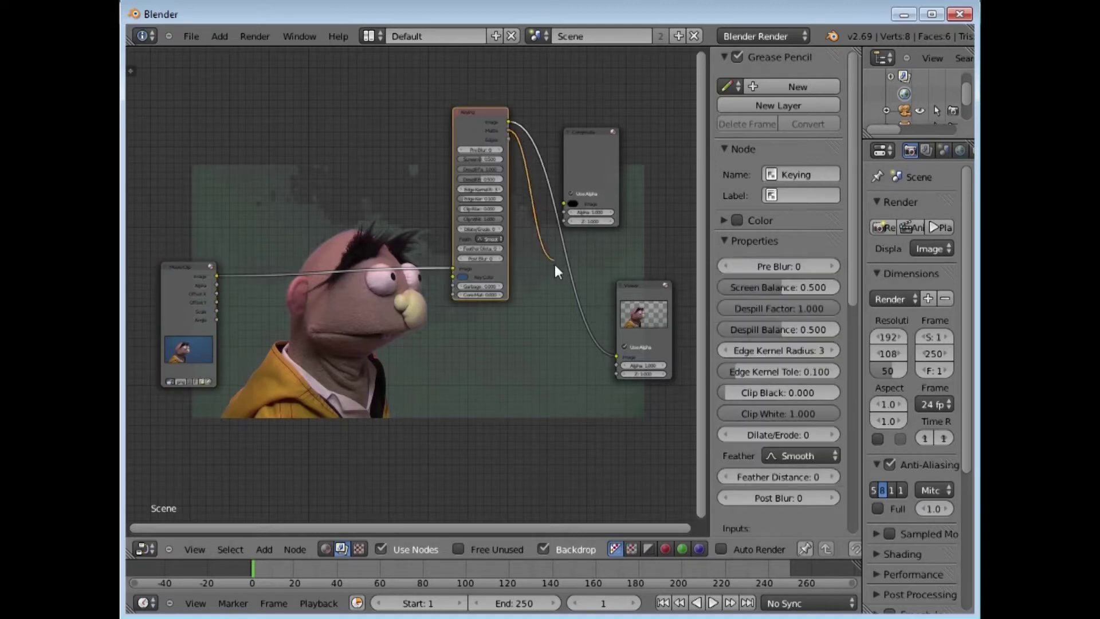
- Connect the Keying node's Matte output to the Viewer to show the black-and-white mask
left_click_drag(535, 184, 617, 356)
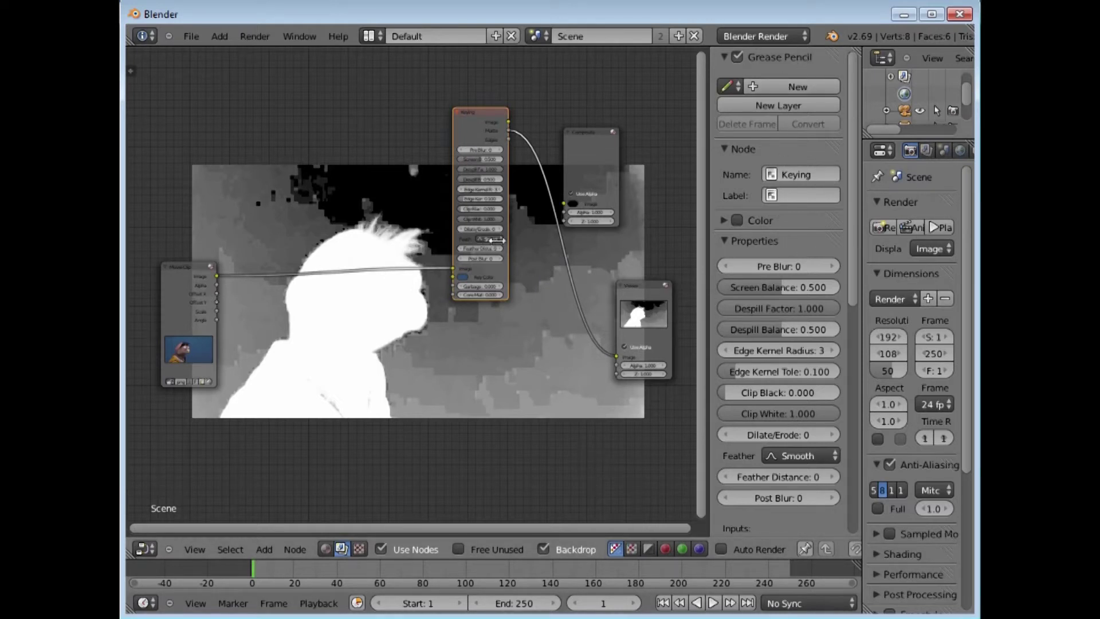
scroll(498, 262, "down", 1)
scroll(503, 257, "up", 2)
scroll(503, 256, "up", 1)
scroll(503, 259, "down", 1)
scroll(502, 259, "down", 1)
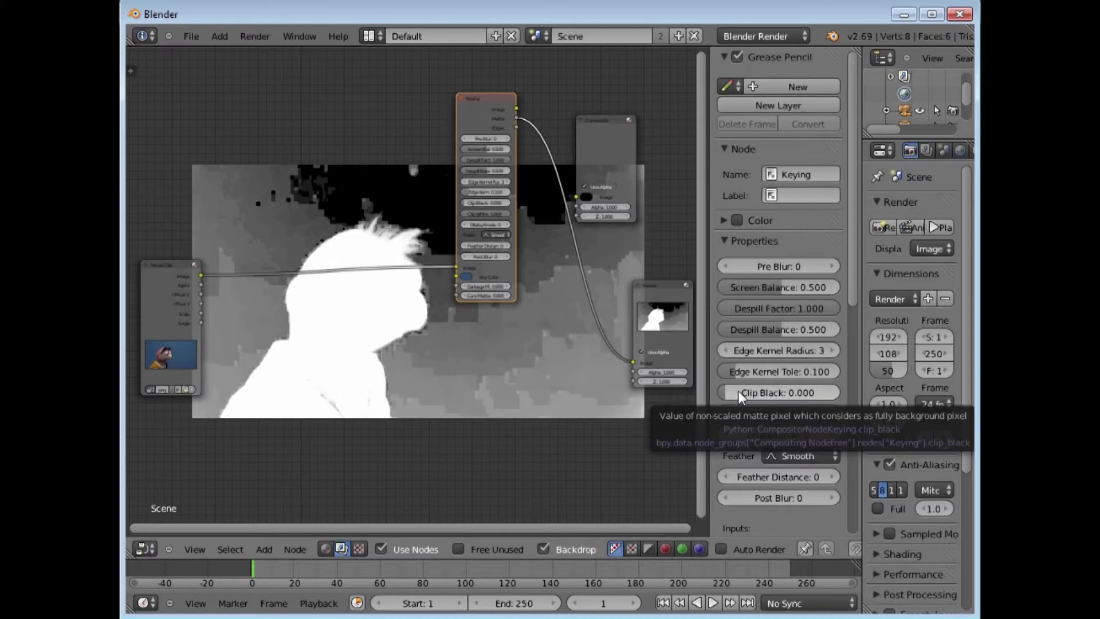
- Tune the Keying node's Clip Black to about 0.5 and Clip White to 0.891
left_click_drag(725, 392, 757, 393)
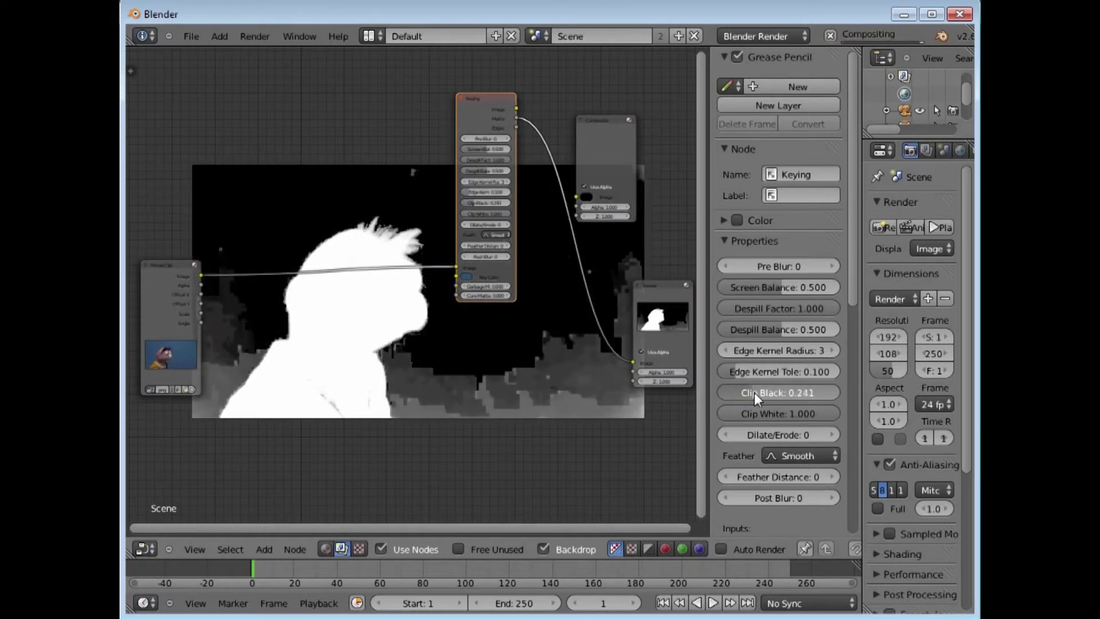
left_click_drag(757, 393, 775, 396)
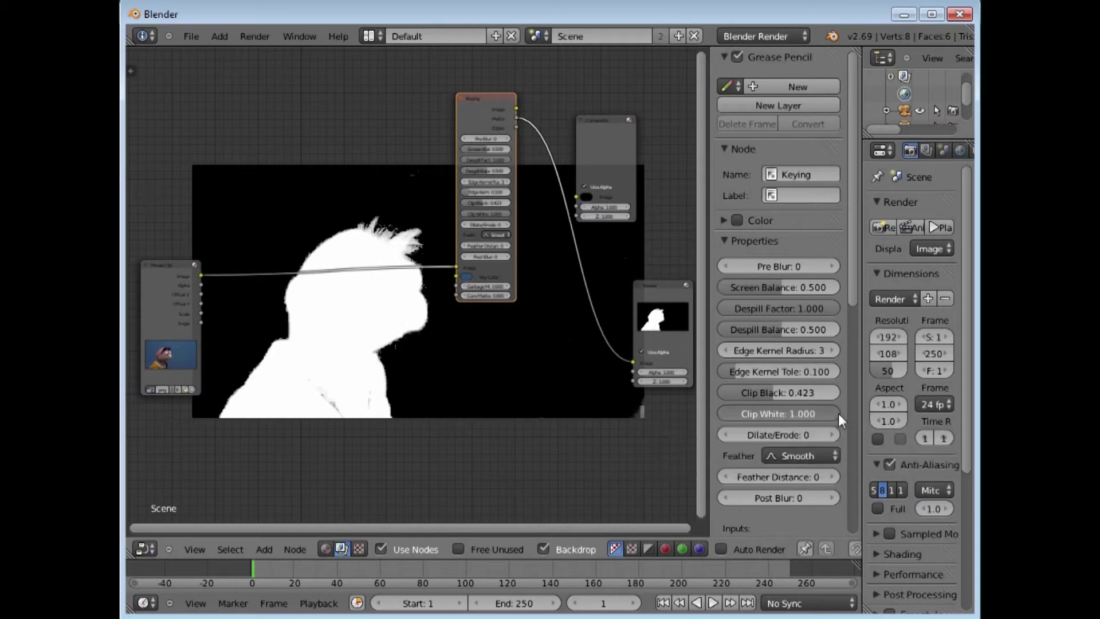
left_click_drag(838, 413, 324, 407)
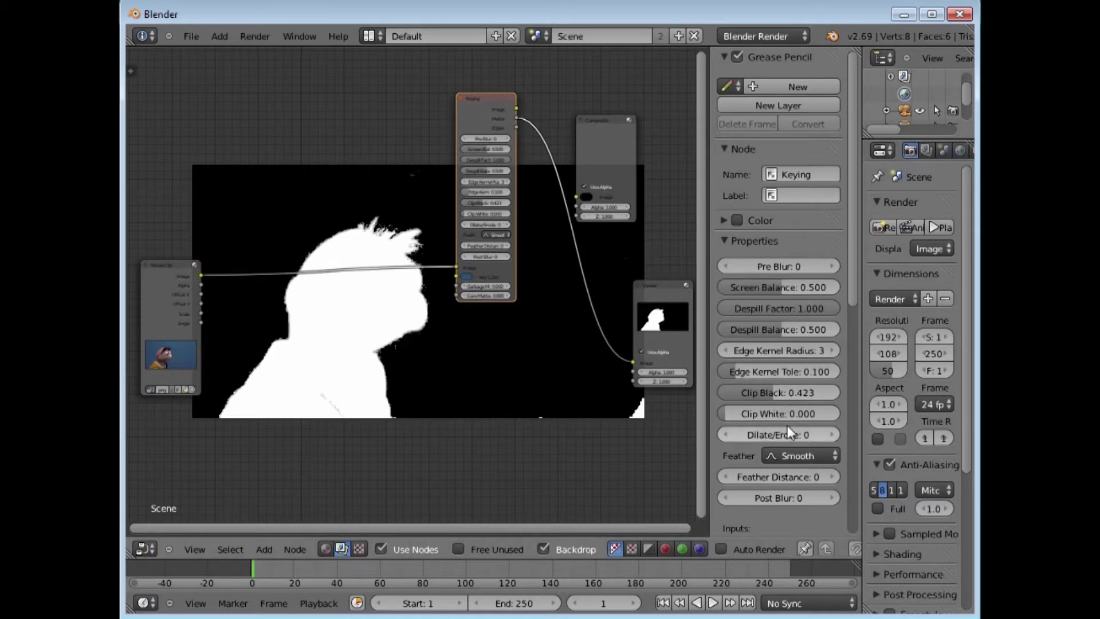
left_click_drag(730, 413, 831, 414)
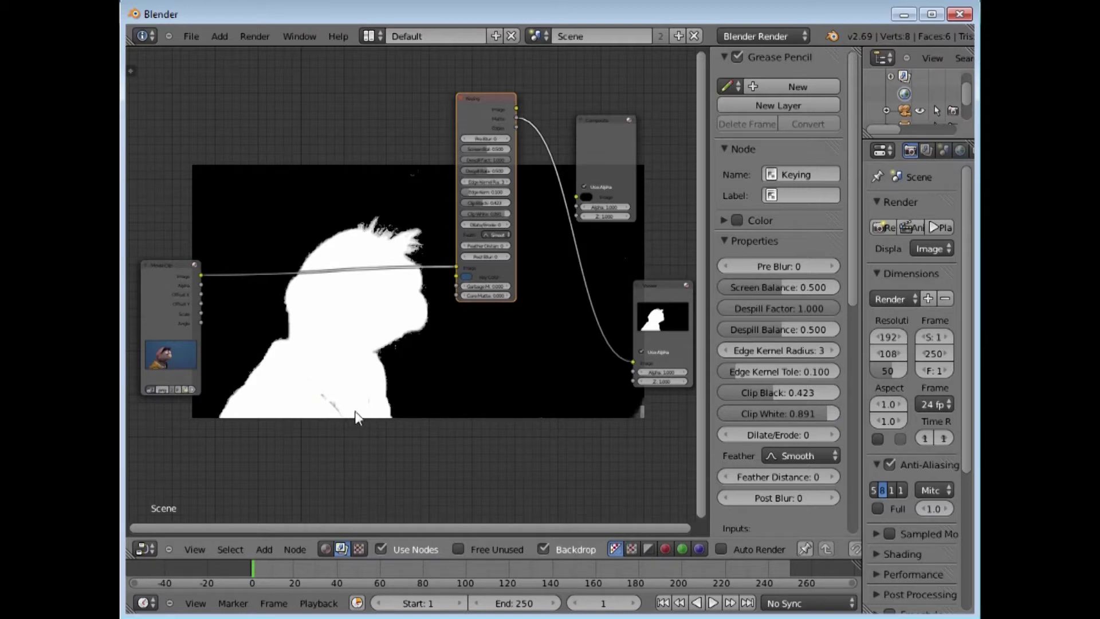
left_click_drag(774, 391, 781, 391)
- Raise the Keying node's Clip Black to 0.526 and bring Edge Kernel Radius to 3
left_click_drag(781, 391, 786, 392)
left_click(834, 349)
left_click(835, 350)
left_click(834, 350)
left_click(835, 350)
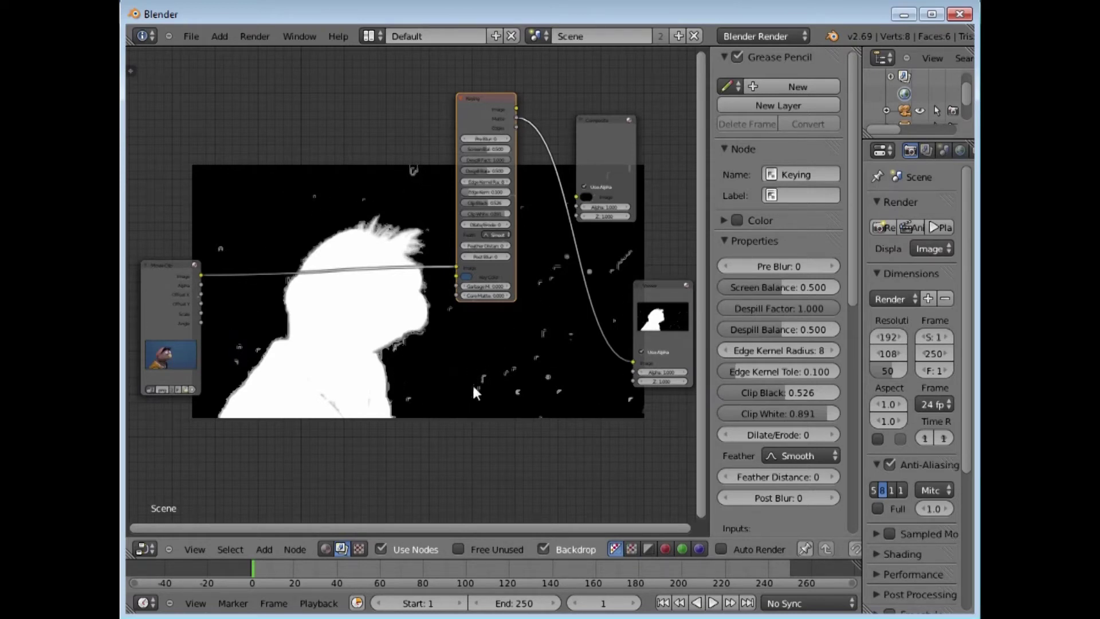
left_click(726, 350)
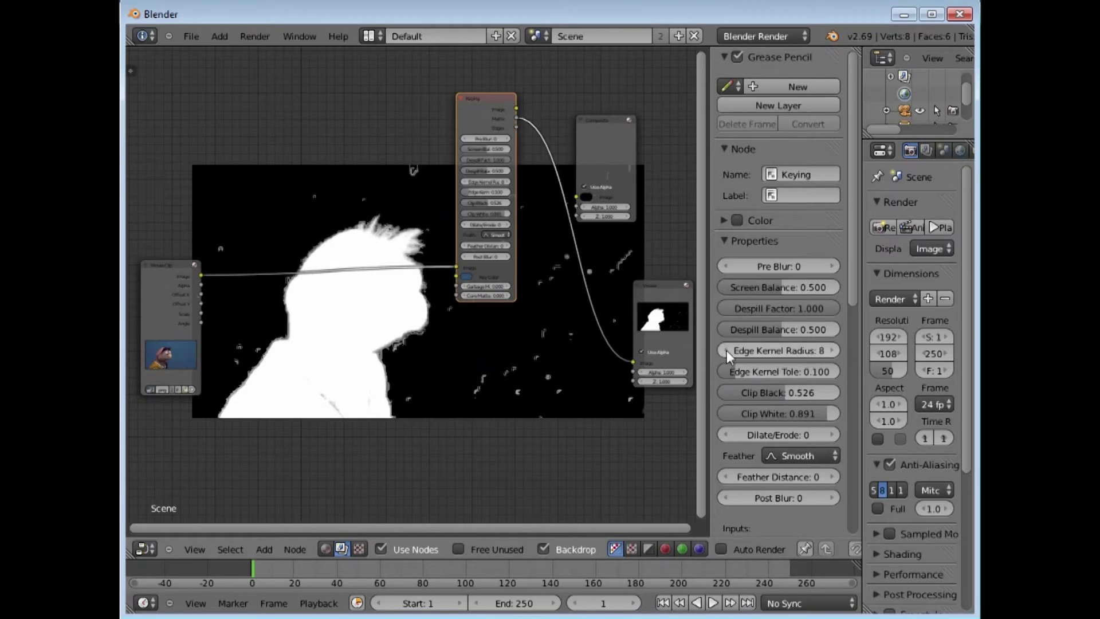
left_click(724, 348)
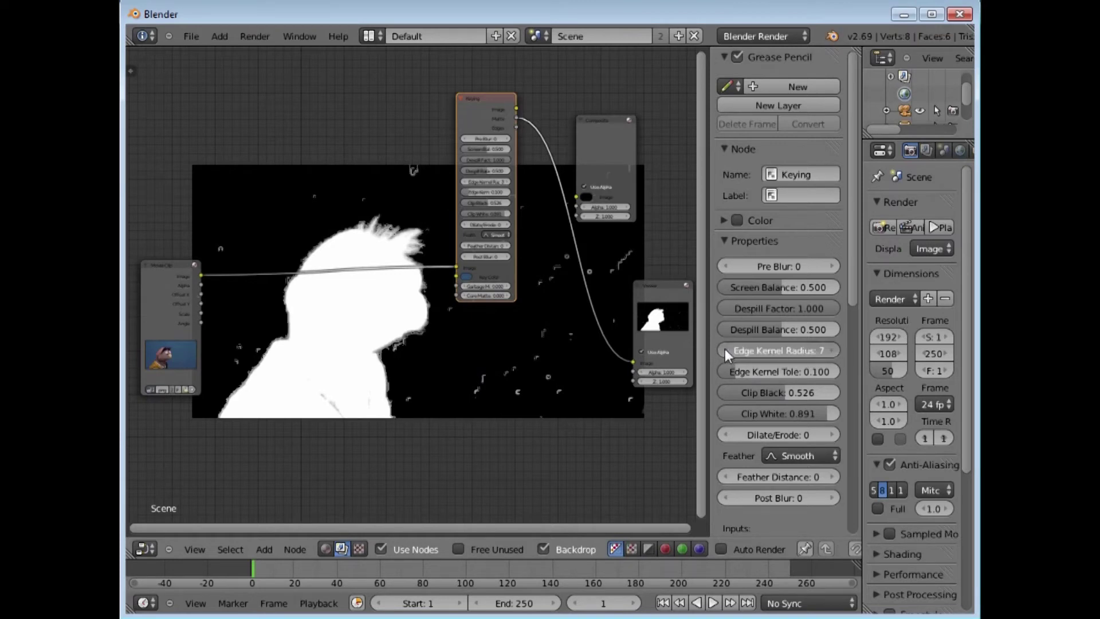
left_click(725, 348)
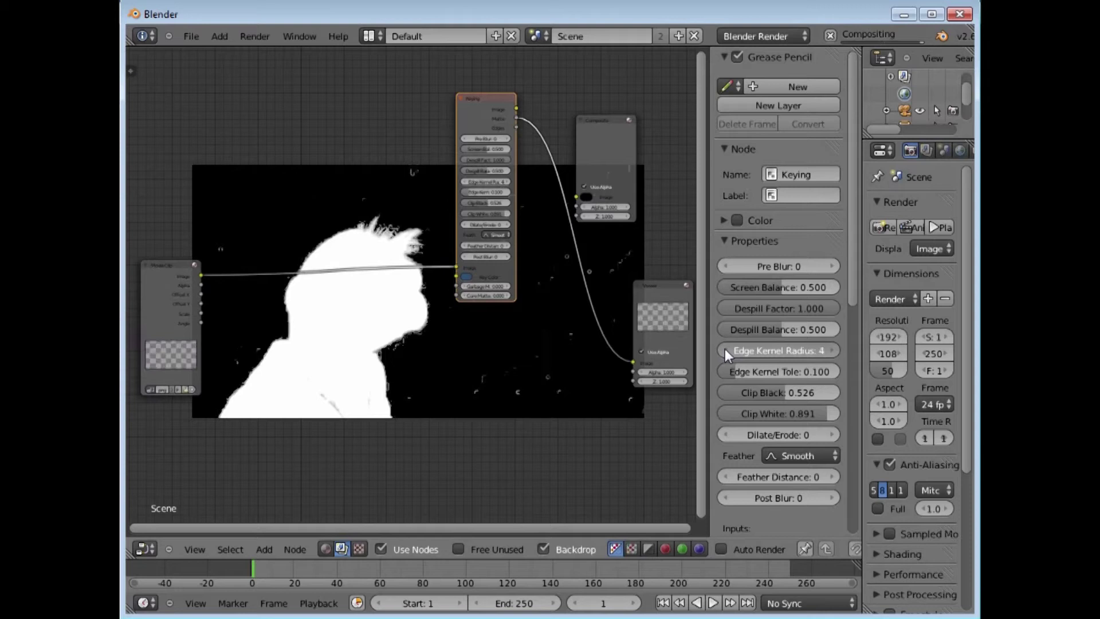
left_click(725, 348)
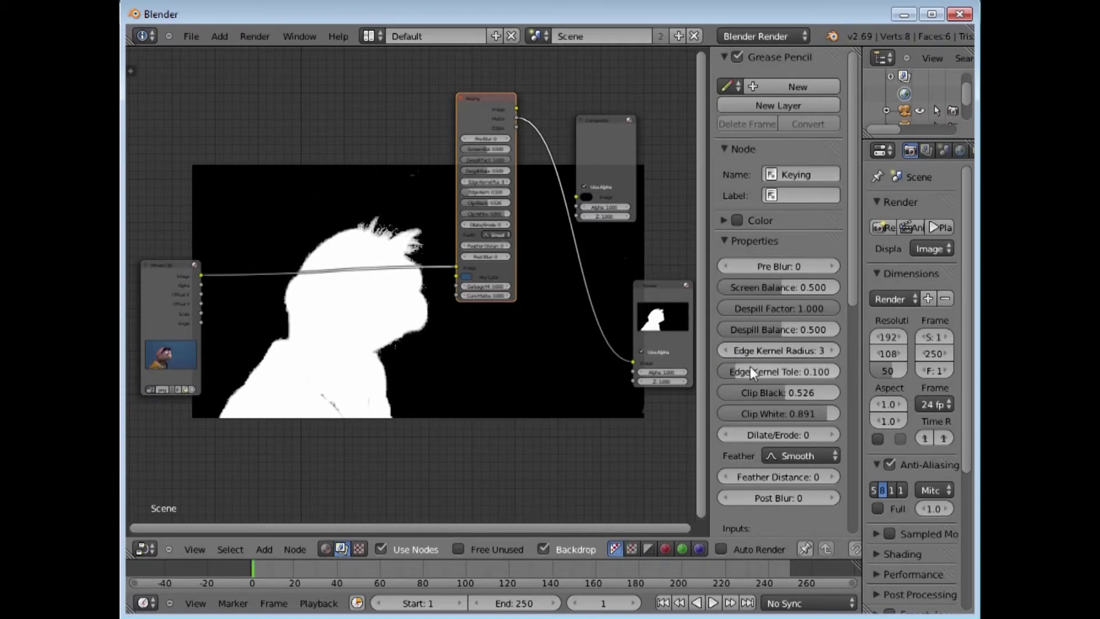
- Raise Edge Kernel Tolerance to about 0.326, keeping Edge Kernel Radius at 3, and move the Keying node left
left_click_drag(737, 370, 762, 371)
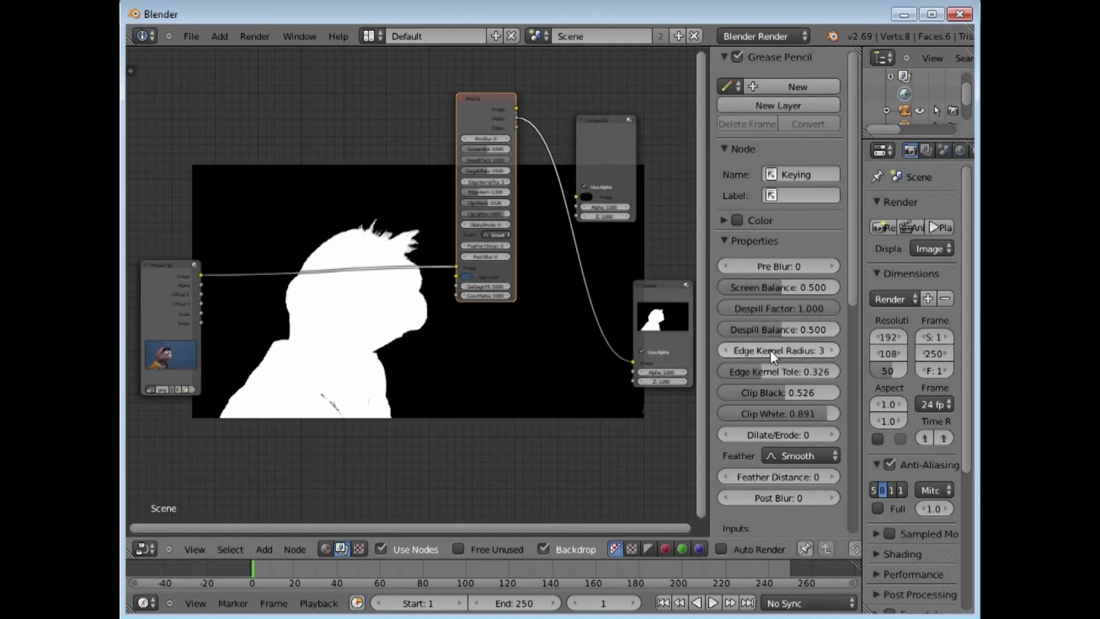
left_click(830, 352)
double_click(831, 352)
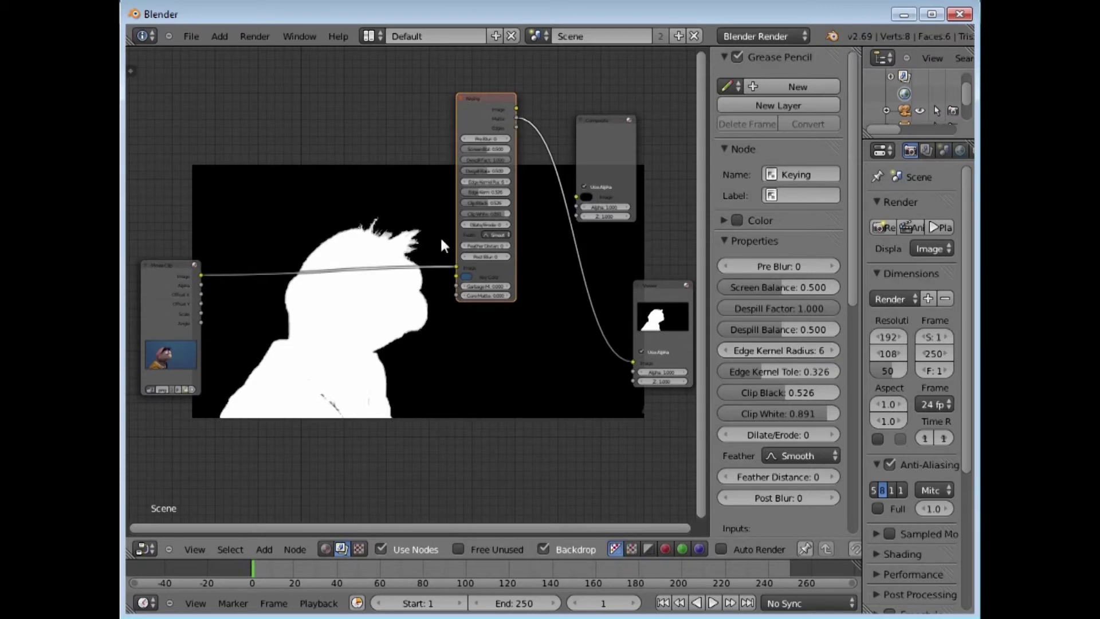
left_click(727, 350)
double_click(727, 352)
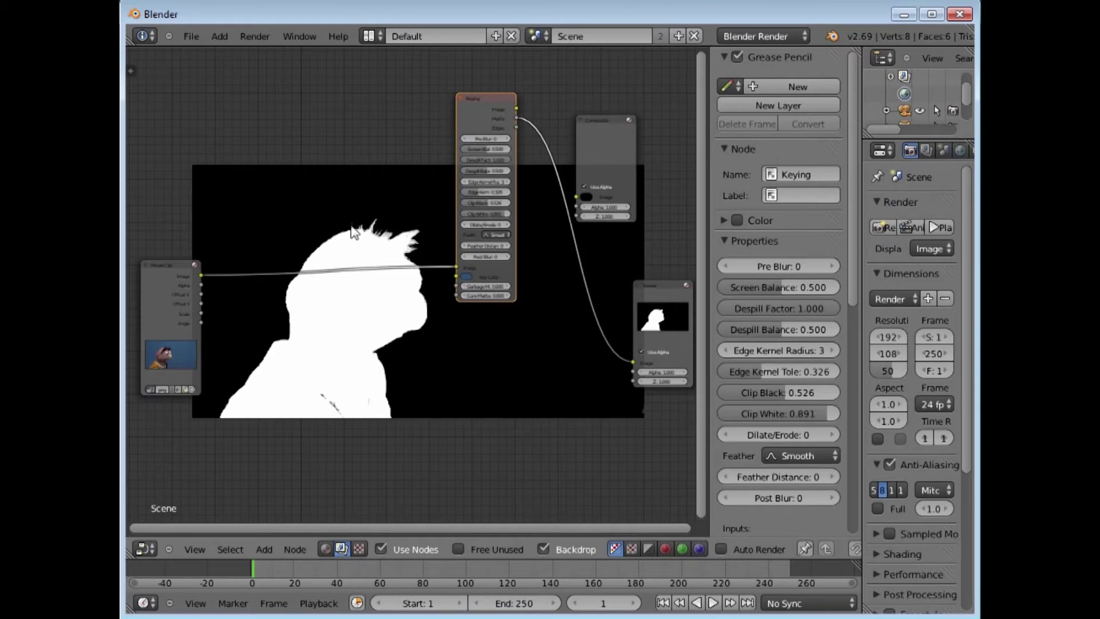
left_click_drag(496, 96, 457, 108)
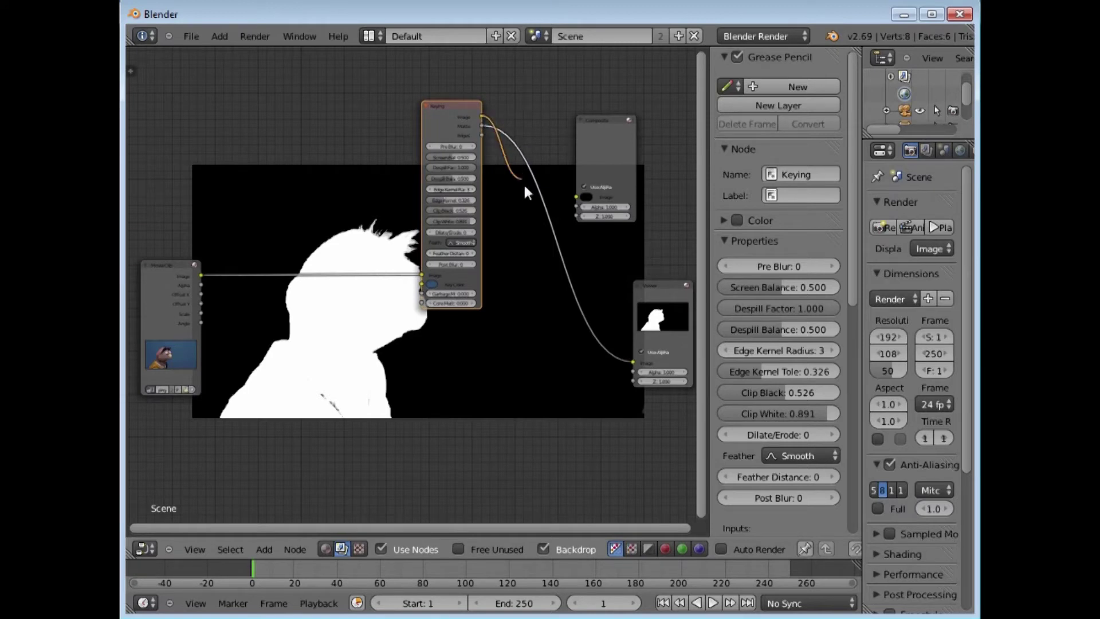
- Link the Keying node's Image output to the Viewer and reposition the Keying and Movie Clip nodes
left_click_drag(523, 182, 632, 363)
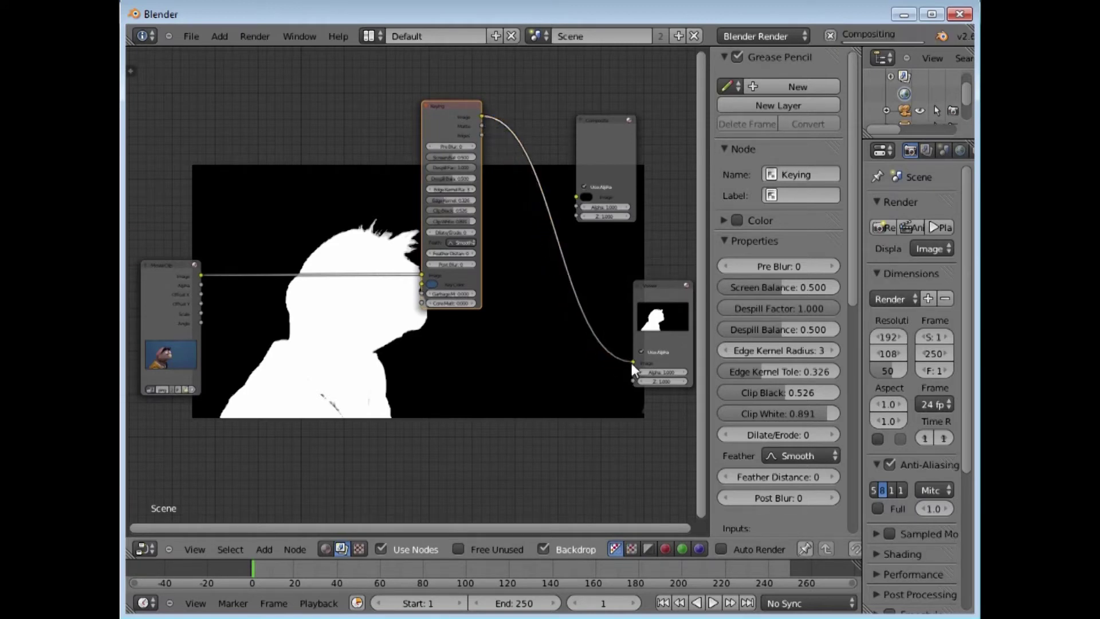
left_click_drag(465, 102, 498, 49)
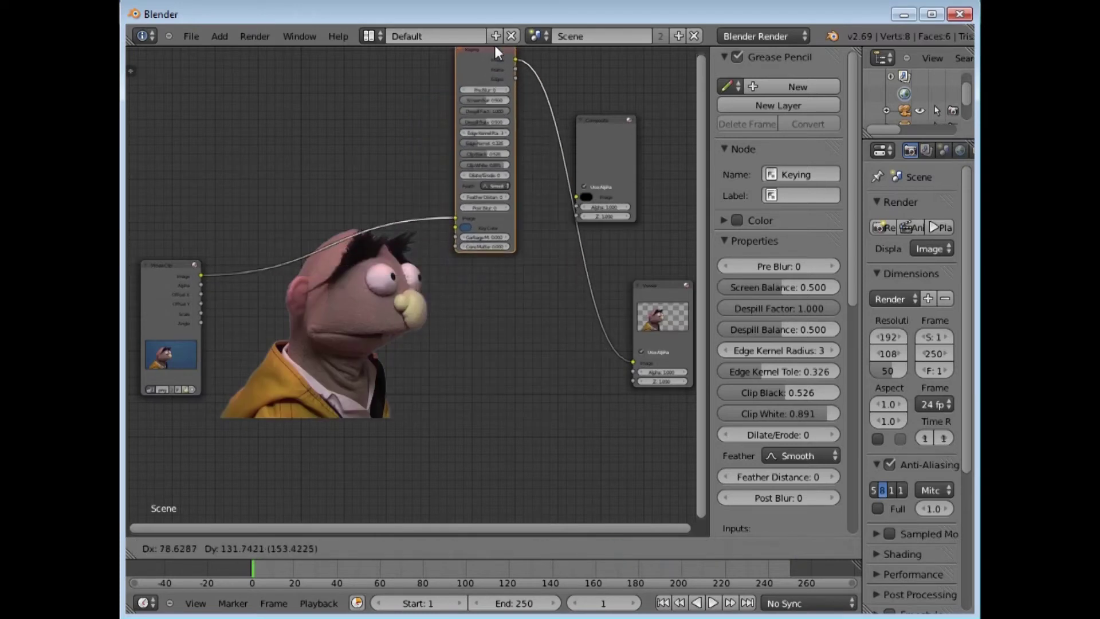
left_click_drag(180, 269, 209, 212)
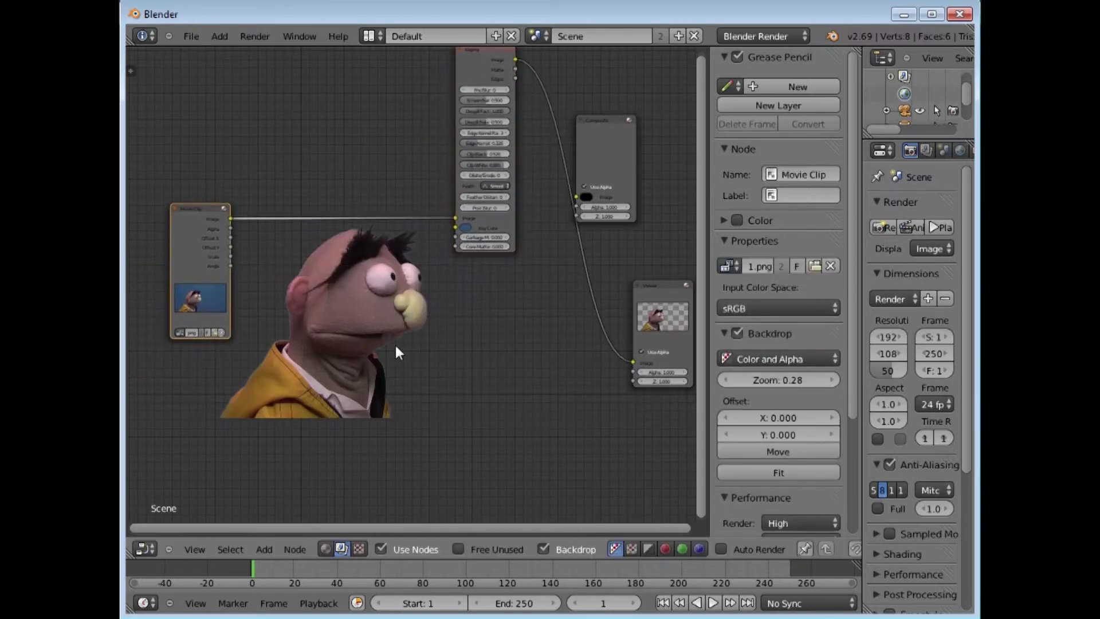
- Zoom the backdrop to a close-up of the puppet, pan it, and select the Keying node
key("alt+v")
key("alt+v")
key("alt+v")
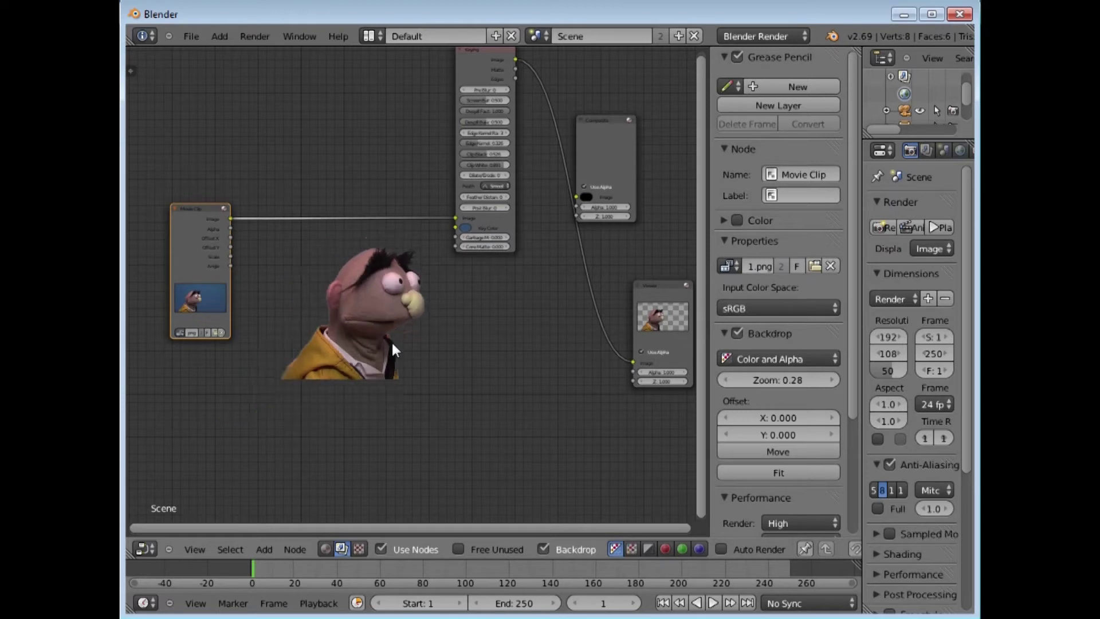
key("v")
key("v")
key("v")
key("v")
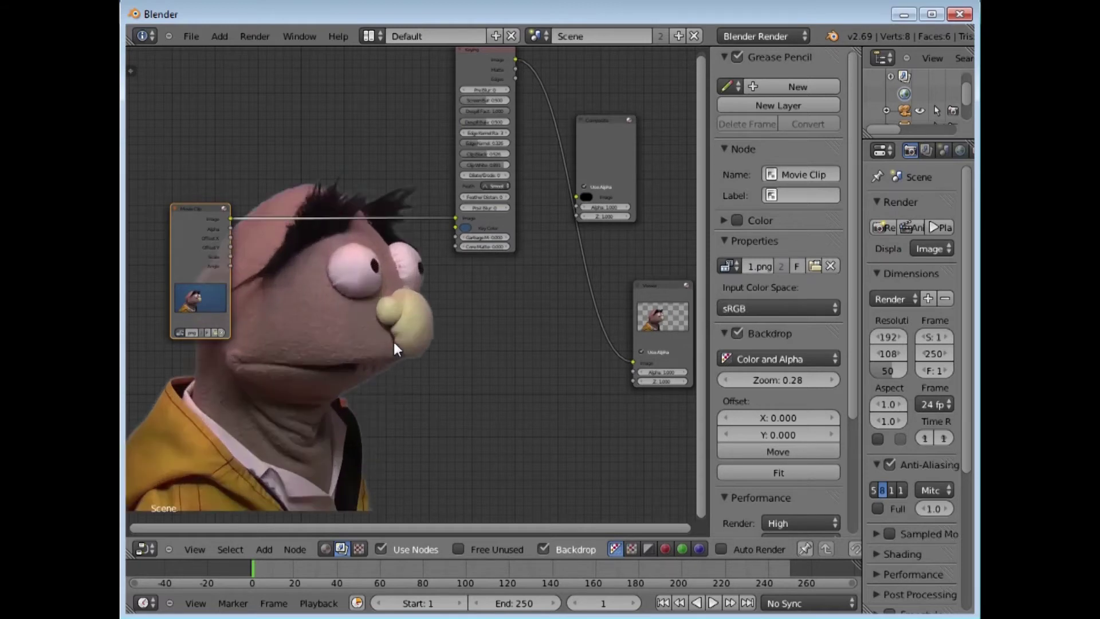
key("v")
key("v")
key("v")
key("v")
key("v")
key("v")
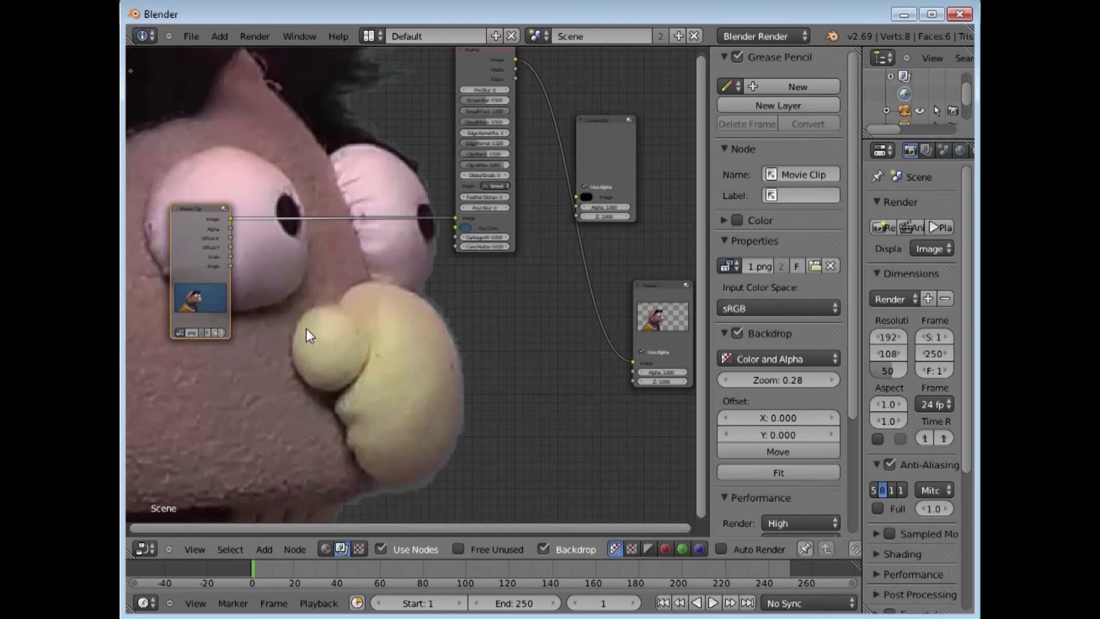
left_click(197, 549)
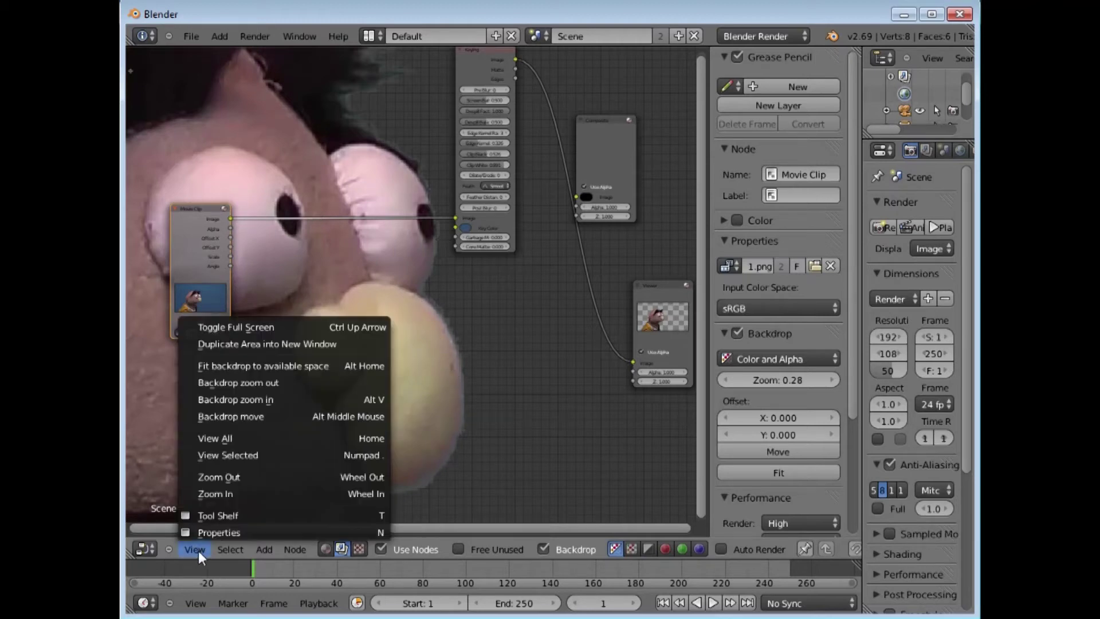
left_click(218, 416)
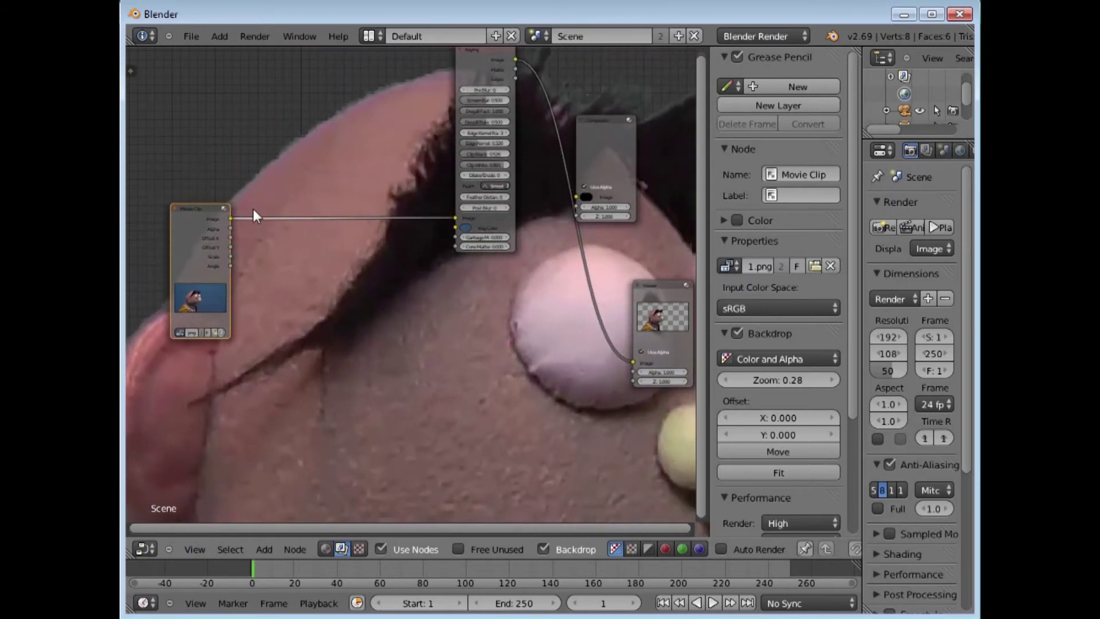
left_click(481, 56)
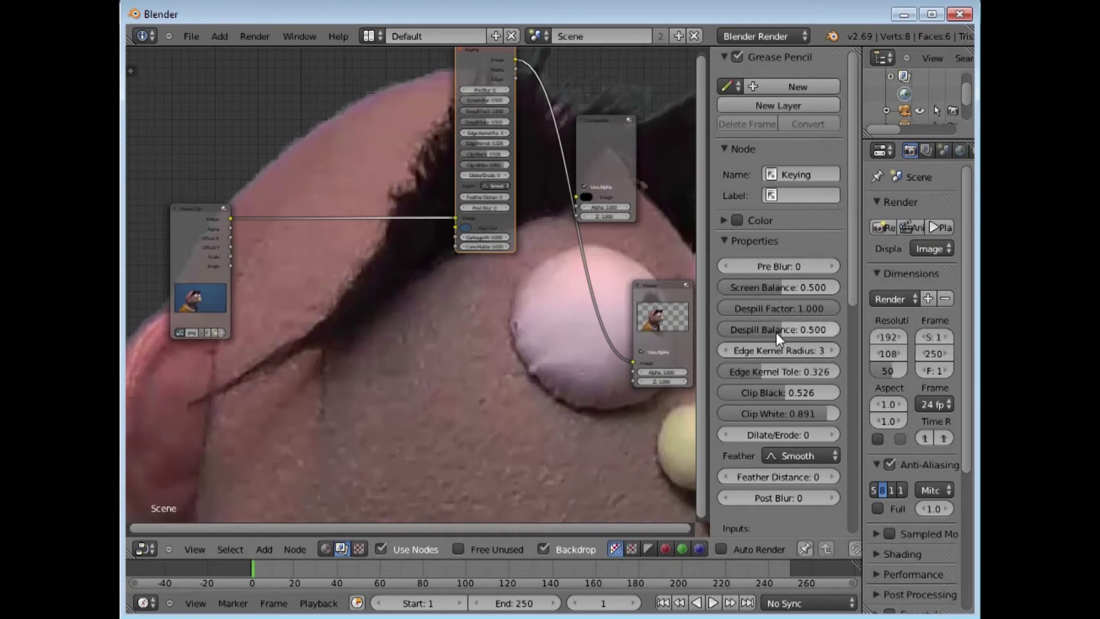
- Set the Keying node's Despill Factor to 0.781 and Despill Balance to 0.489
left_click_drag(836, 308, 828, 308)
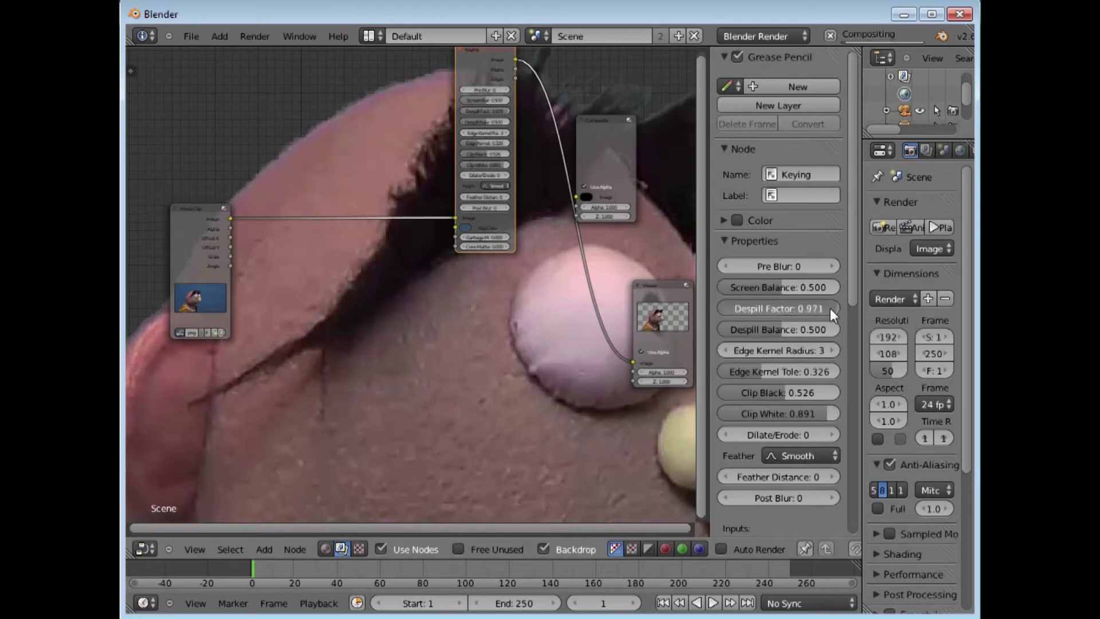
mouse_move(818, 310)
left_mouse_down()
mouse_move(779, 313)
mouse_move(711, 279)
left_mouse_up()
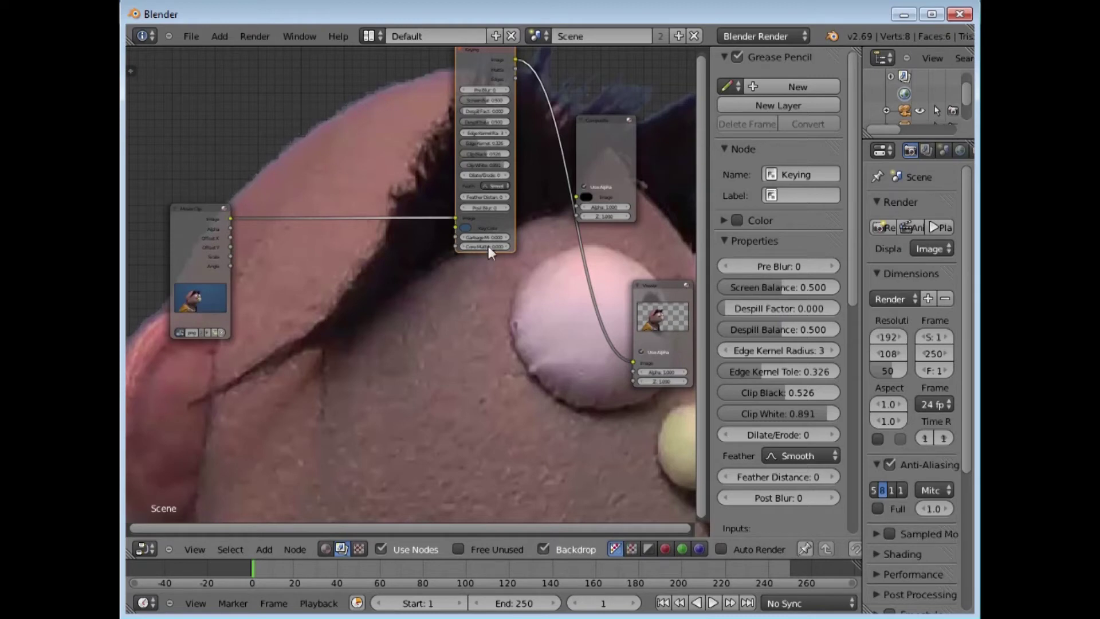
left_click_drag(780, 332, 719, 330)
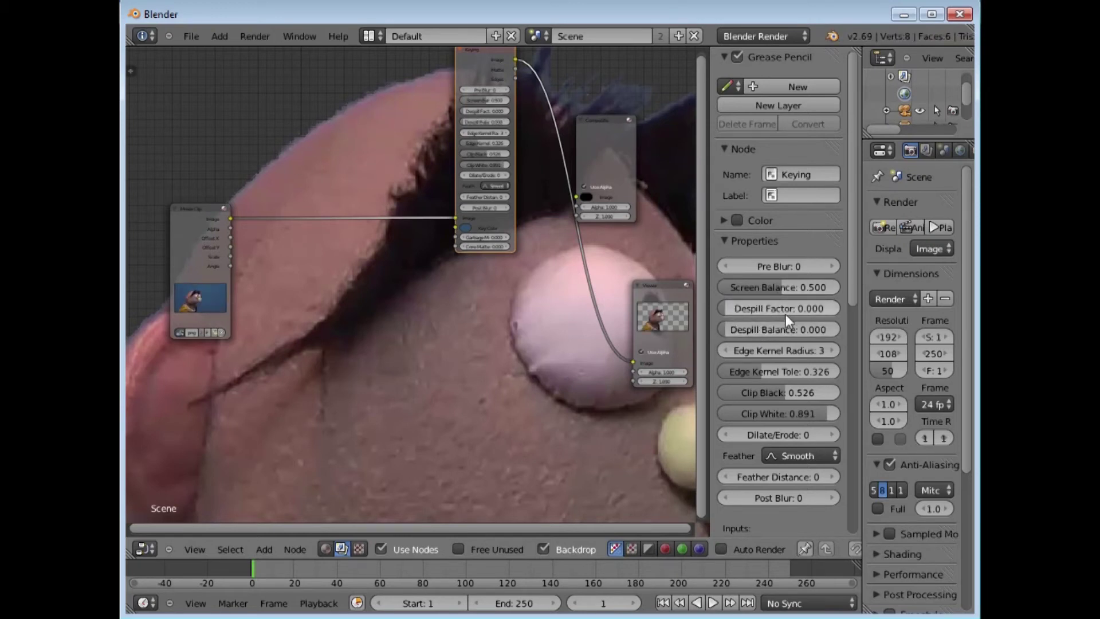
mouse_move(728, 306)
left_mouse_down()
mouse_move(789, 312)
mouse_move(731, 330)
mouse_move(811, 330)
mouse_move(781, 329)
left_mouse_up()
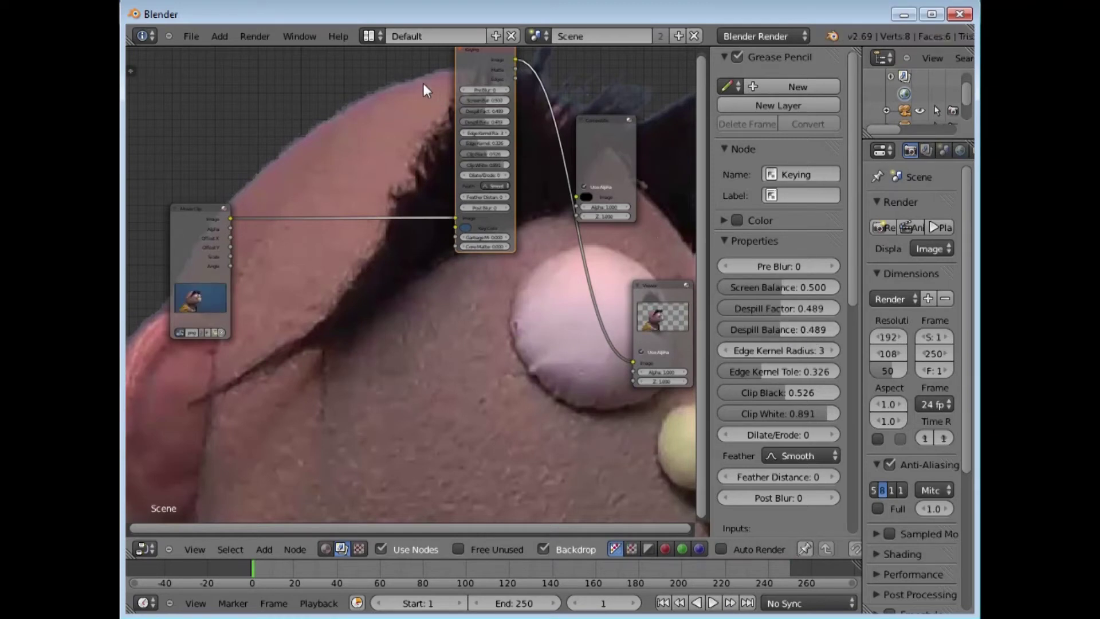
left_click_drag(781, 307, 817, 311)
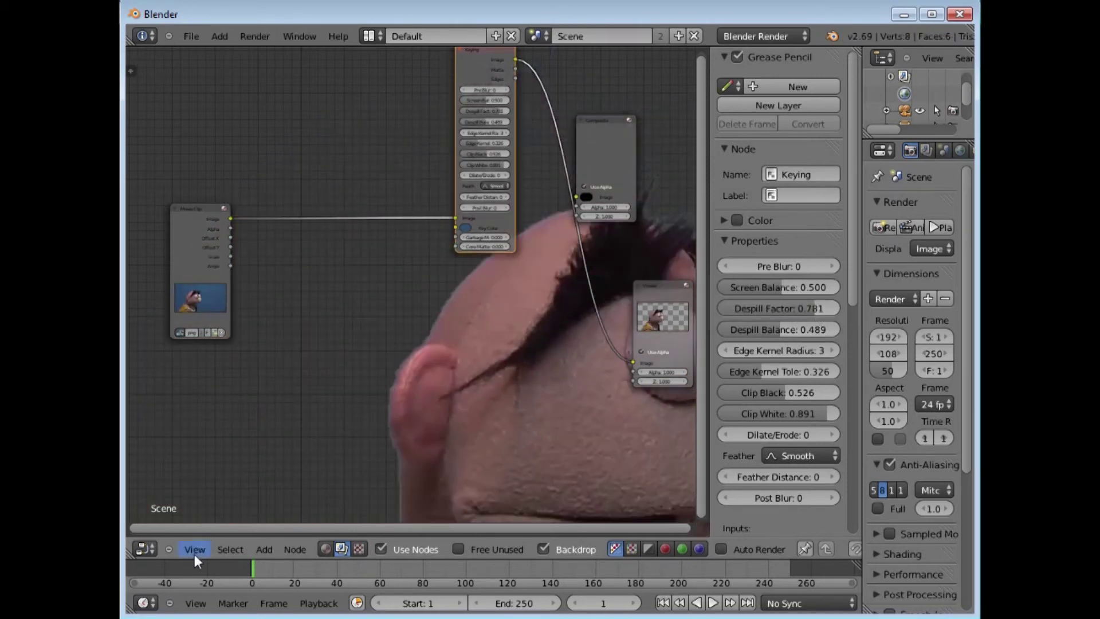
- Pan the backdrop onto the puppet's face and lower Screen Balance to 0.405
left_click(196, 555)
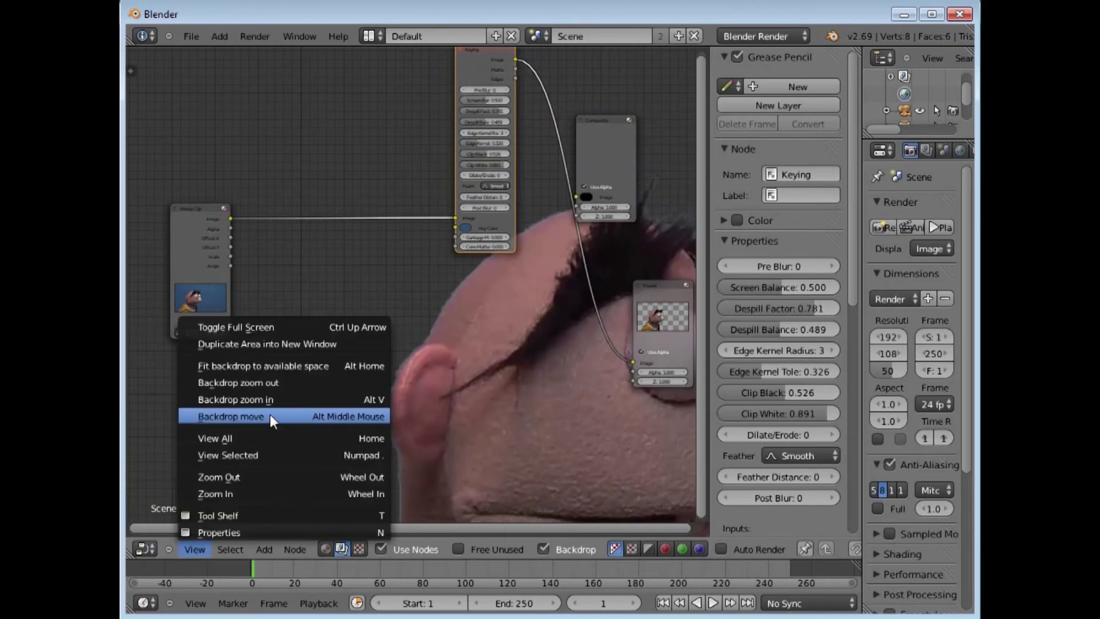
left_click(270, 416)
left_click(120, 333)
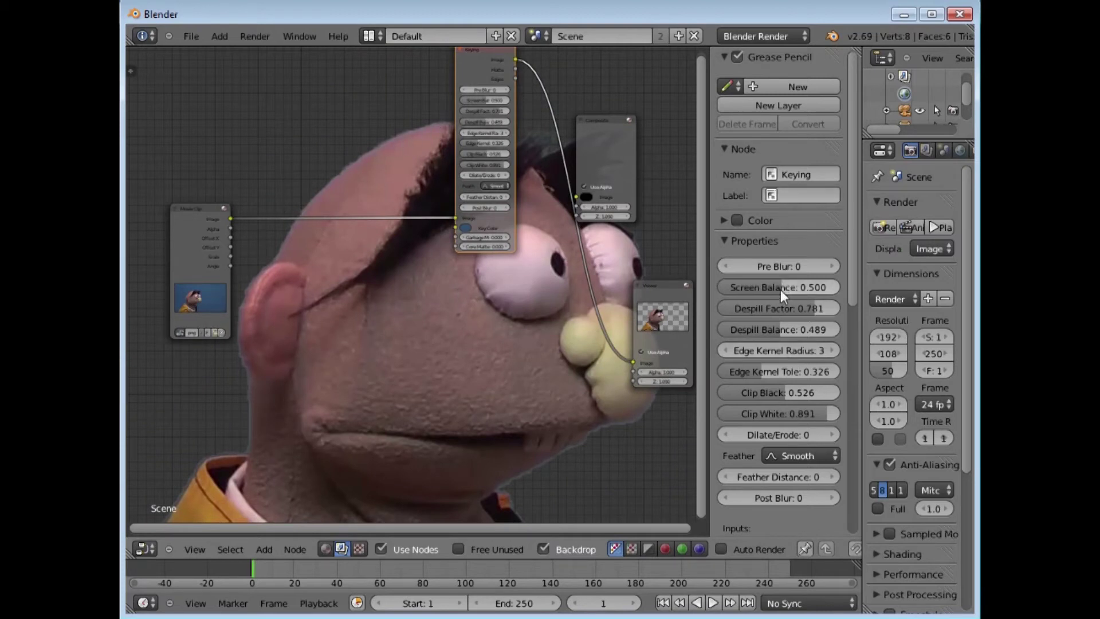
left_click_drag(780, 290, 770, 288)
- Try several Keying node Dilate/Erode values, settling at -4, and move the Keying node upper left
left_click(726, 434)
left_click(726, 434)
left_click(727, 435)
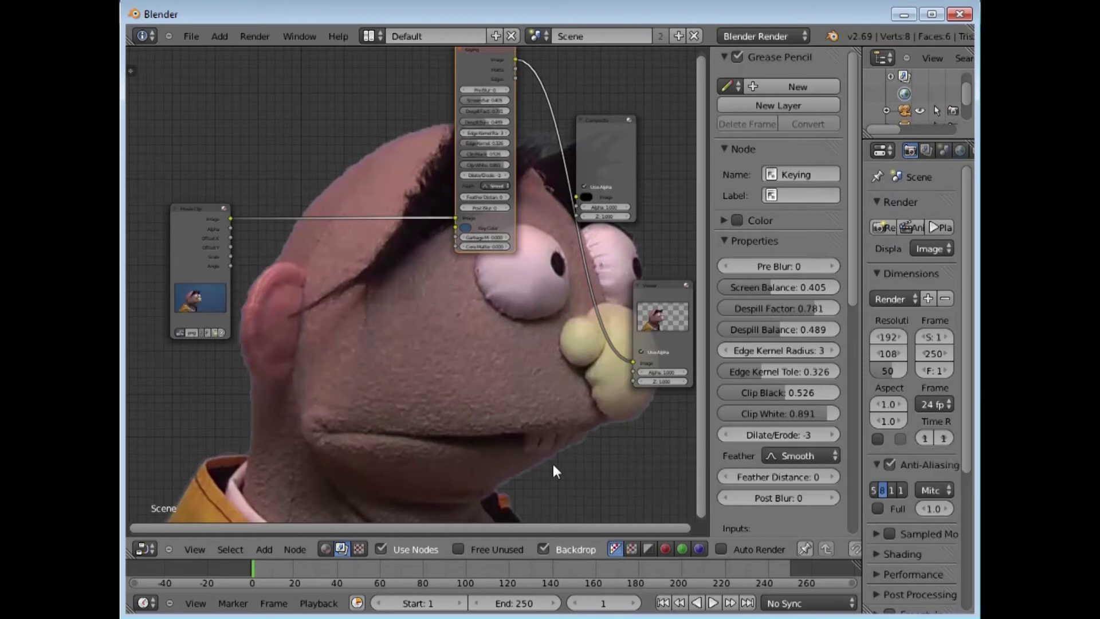
left_click(833, 436)
left_click(833, 436)
left_click(833, 435)
left_click(833, 435)
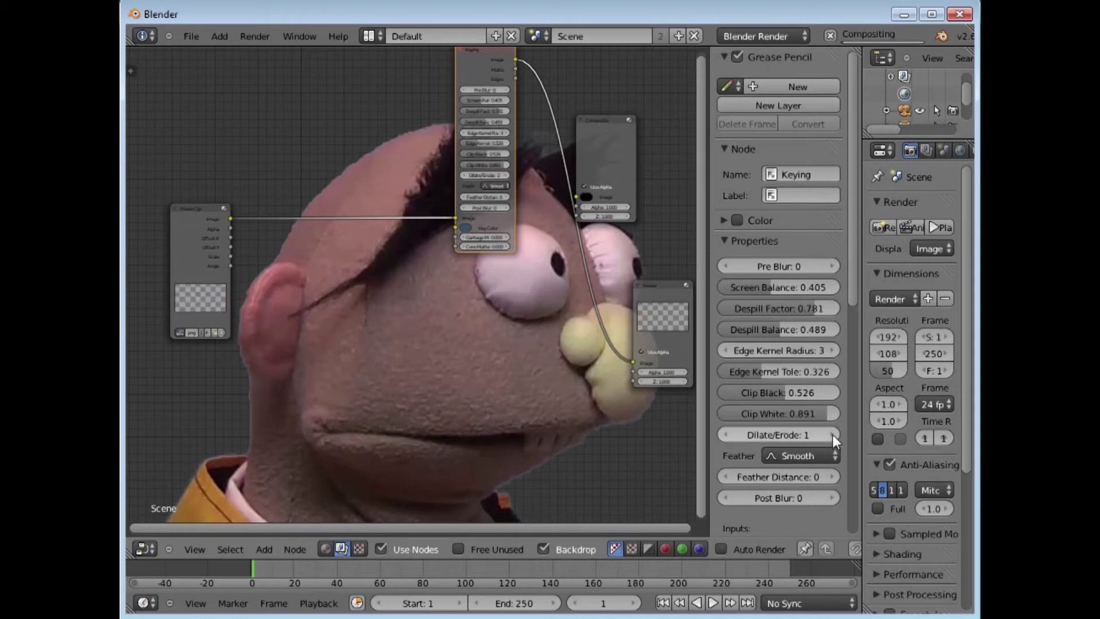
left_click(833, 434)
left_click(832, 433)
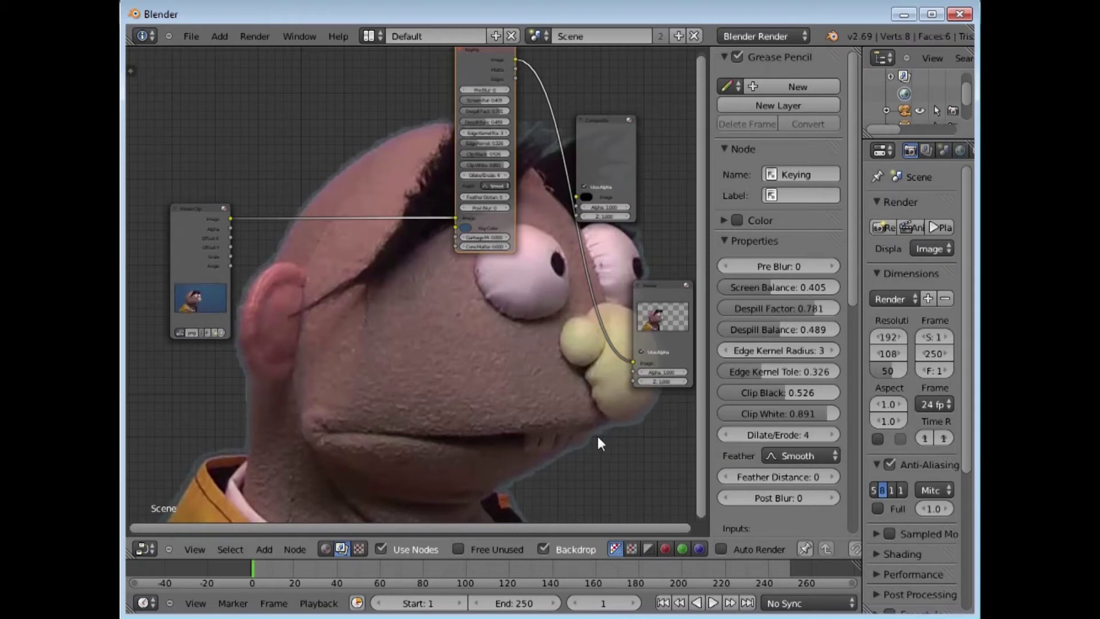
left_click(807, 436)
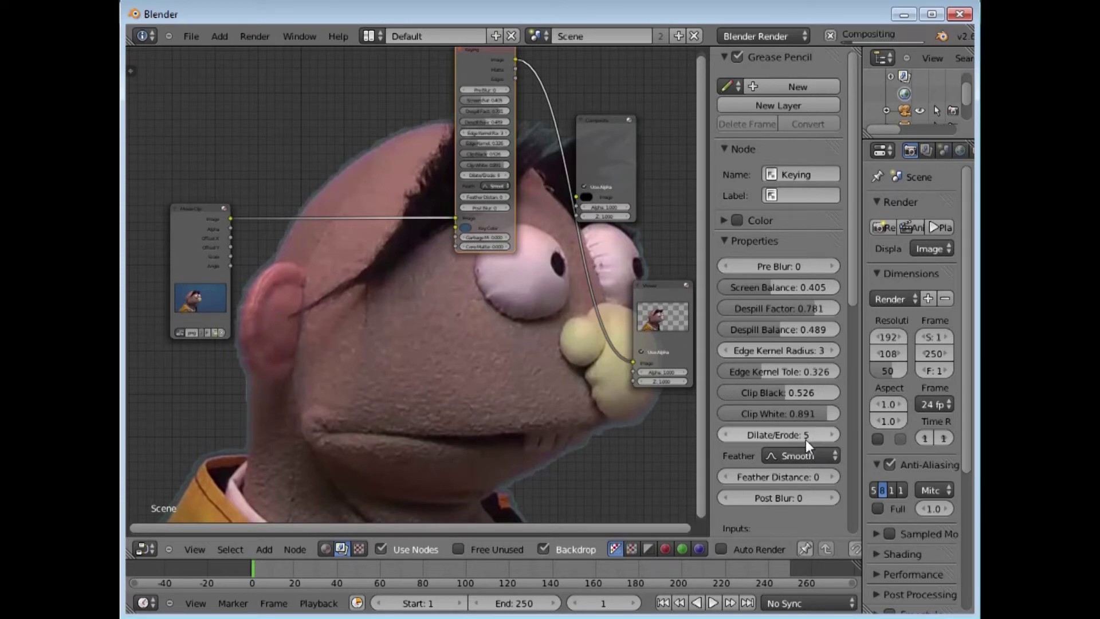
left_click(726, 435)
scroll(725, 436, "down", 5, "ctrl")
scroll(726, 434, "down", 3, "ctrl")
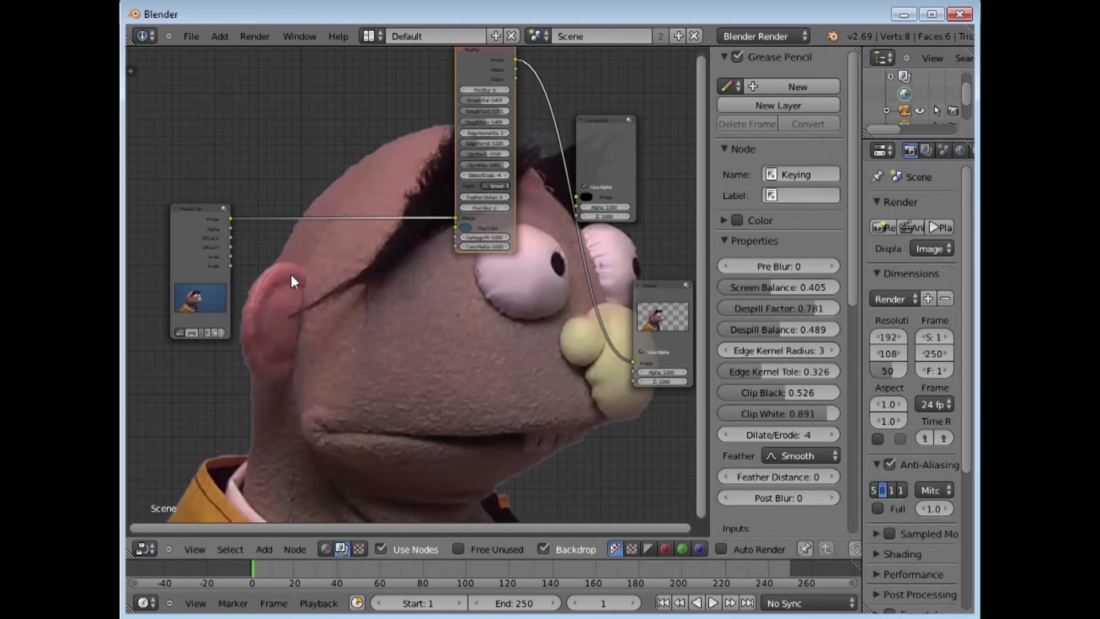
left_click_drag(483, 50, 314, 63)
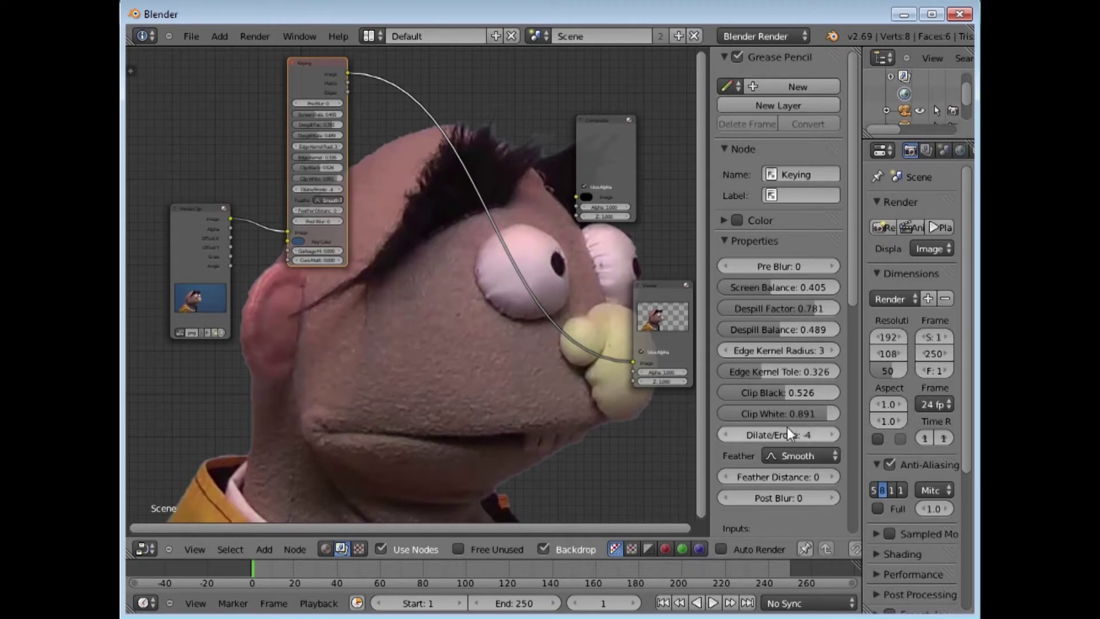
- Raise the Keying node's Post Blur to 4 while reframing the backdrop, and move the node left
left_click(830, 497)
left_click(830, 497)
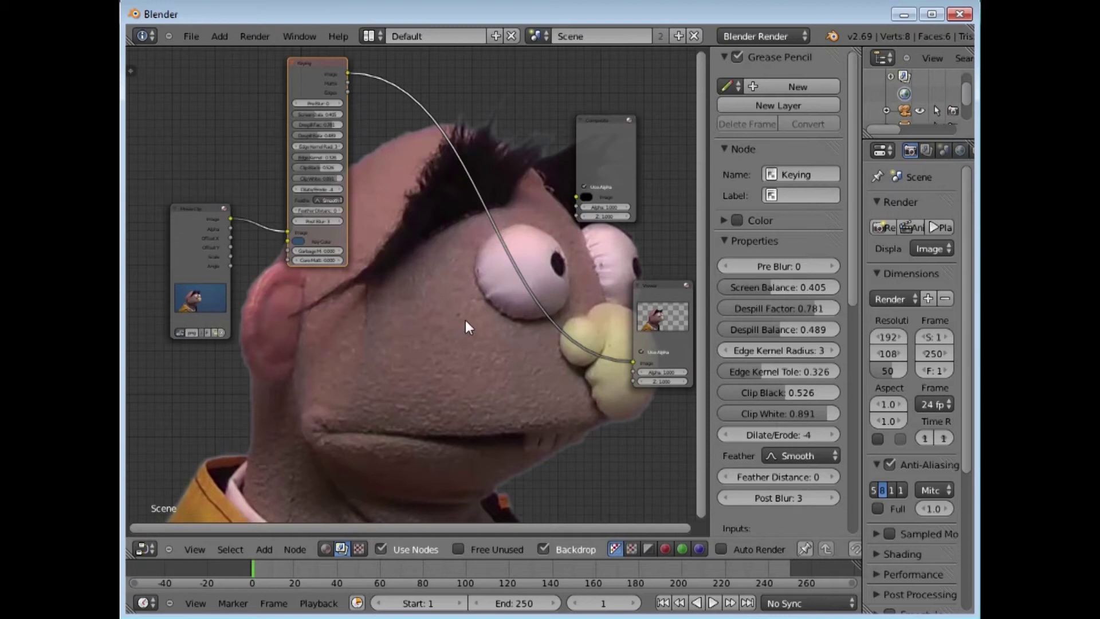
key("v")
key("v")
key("v")
key("v")
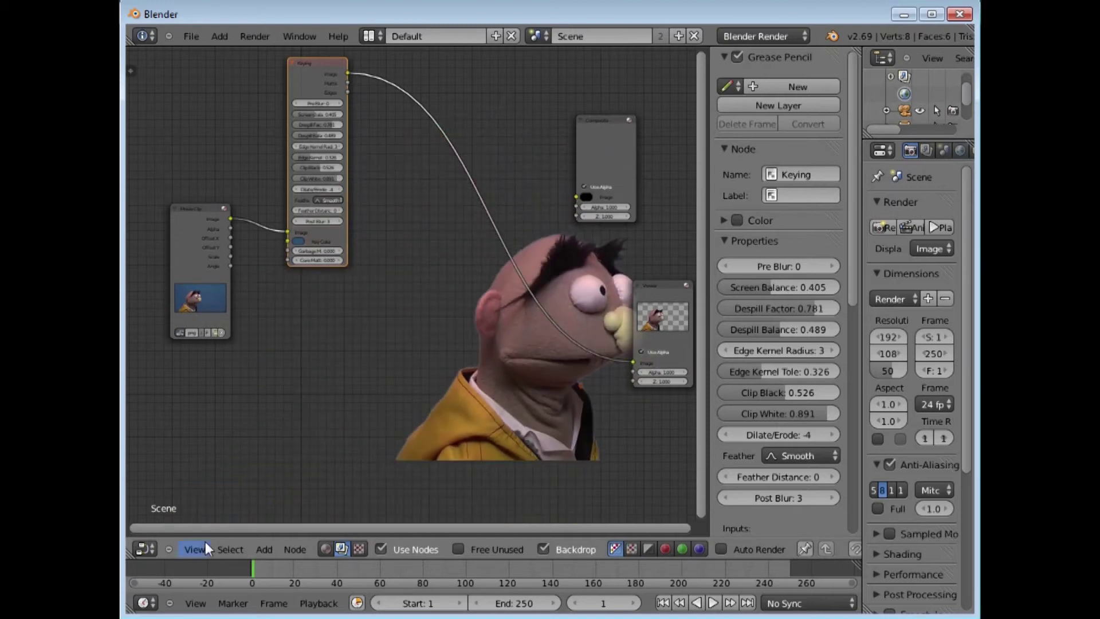
left_click(207, 545)
left_click(245, 417)
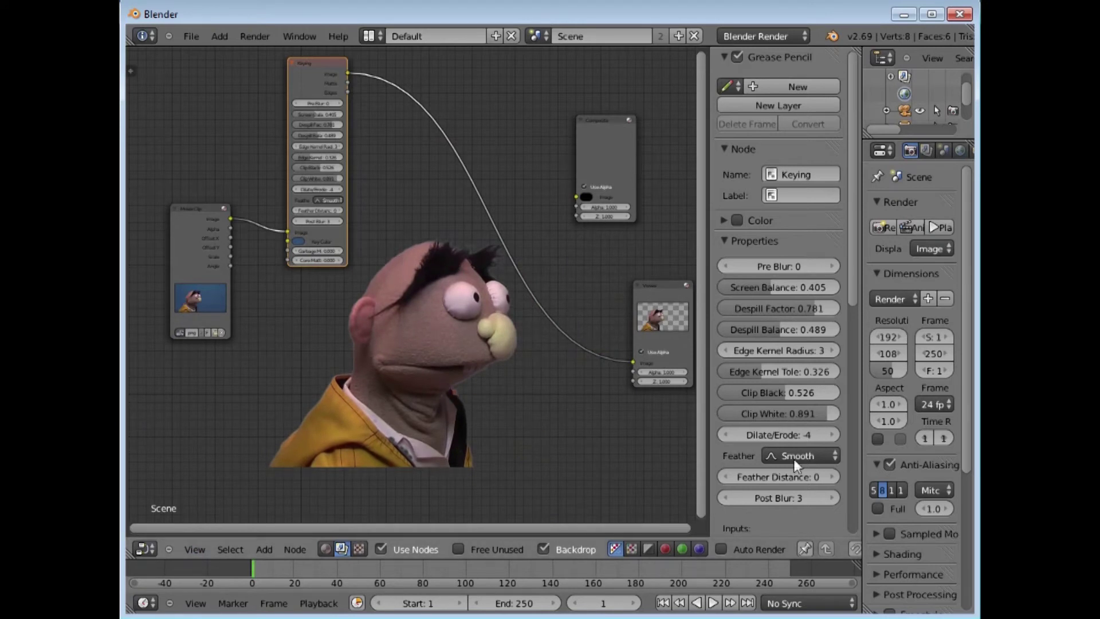
left_click(832, 497)
mouse_move(305, 70)
left_mouse_down()
mouse_move(297, 83)
mouse_move(275, 80)
left_mouse_up()
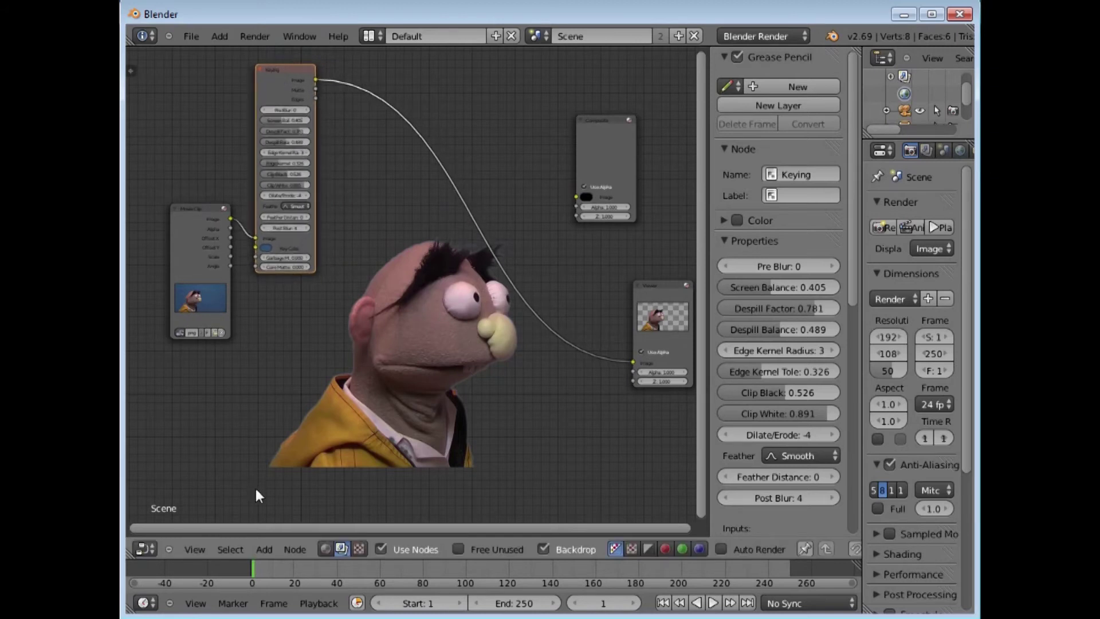
left_click(265, 549)
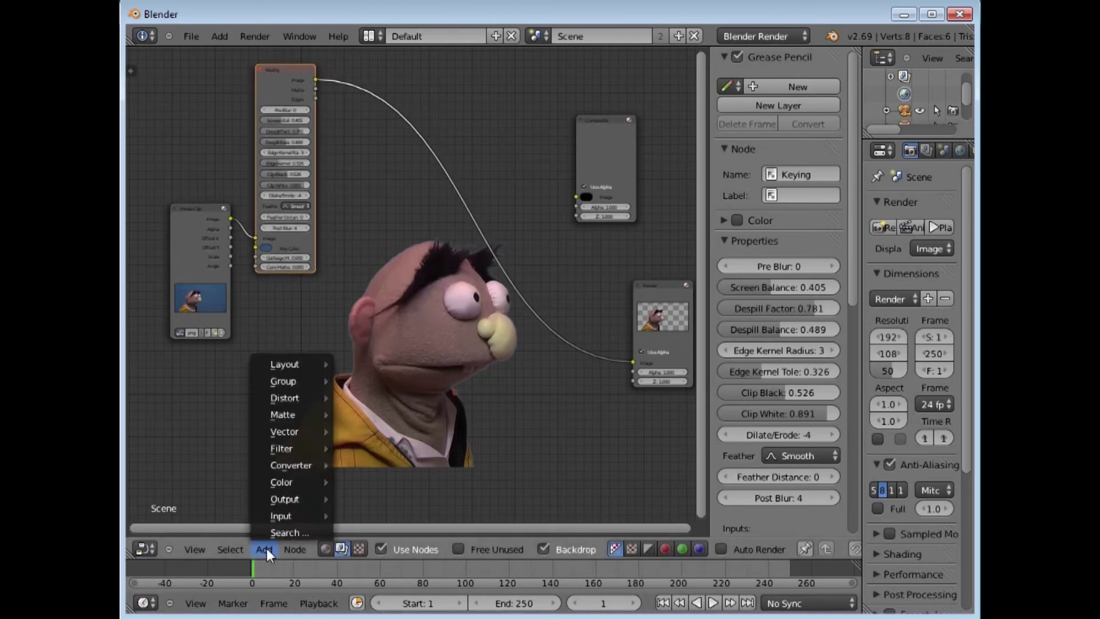
mouse_move(281, 516)
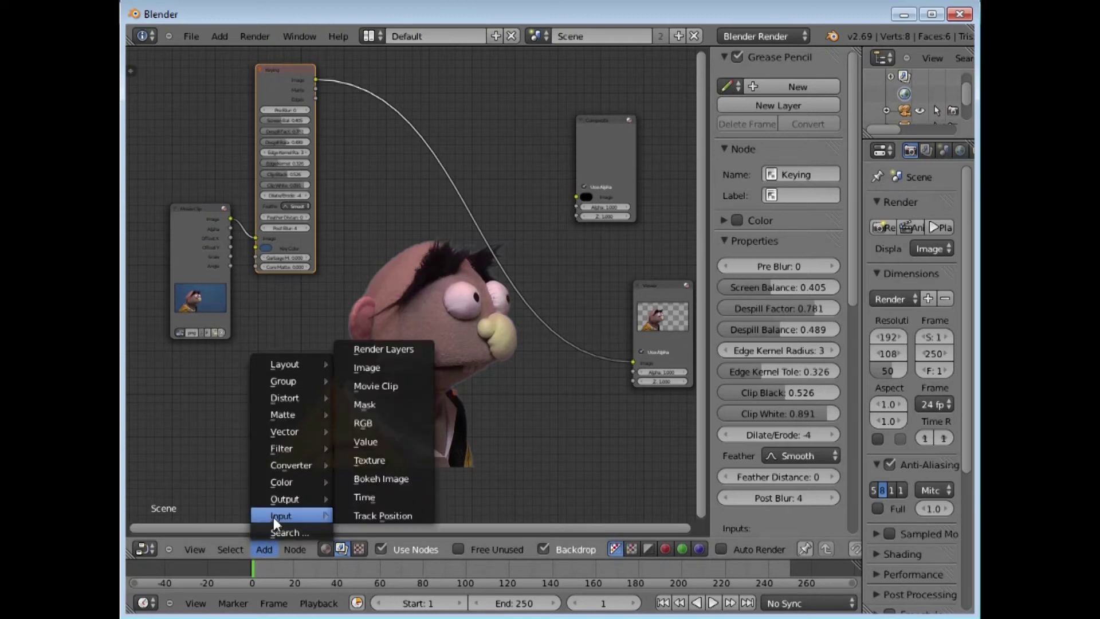
- Add an Image input node loading grassdoor .png from G:\christmas Mondongo\mondongochristmas
left_click(377, 367)
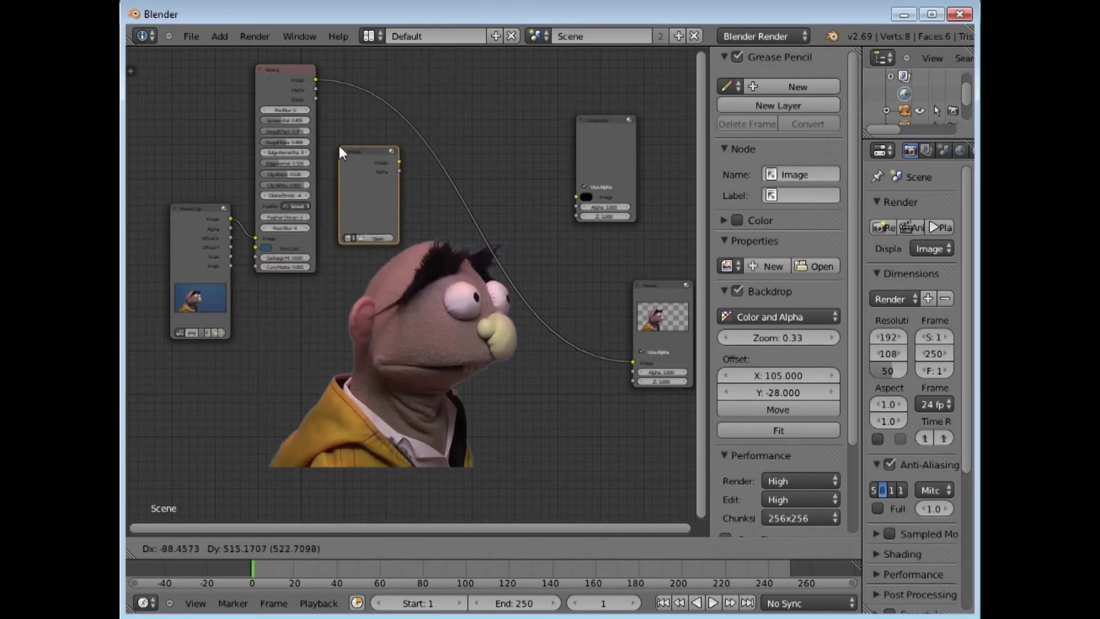
left_click(340, 144)
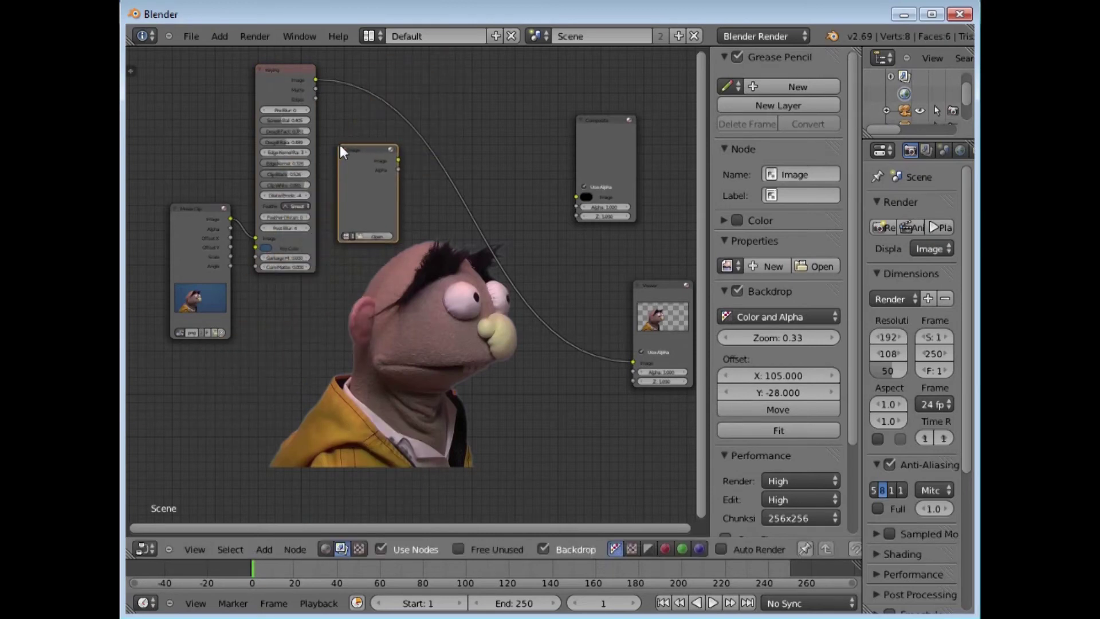
left_click(375, 236)
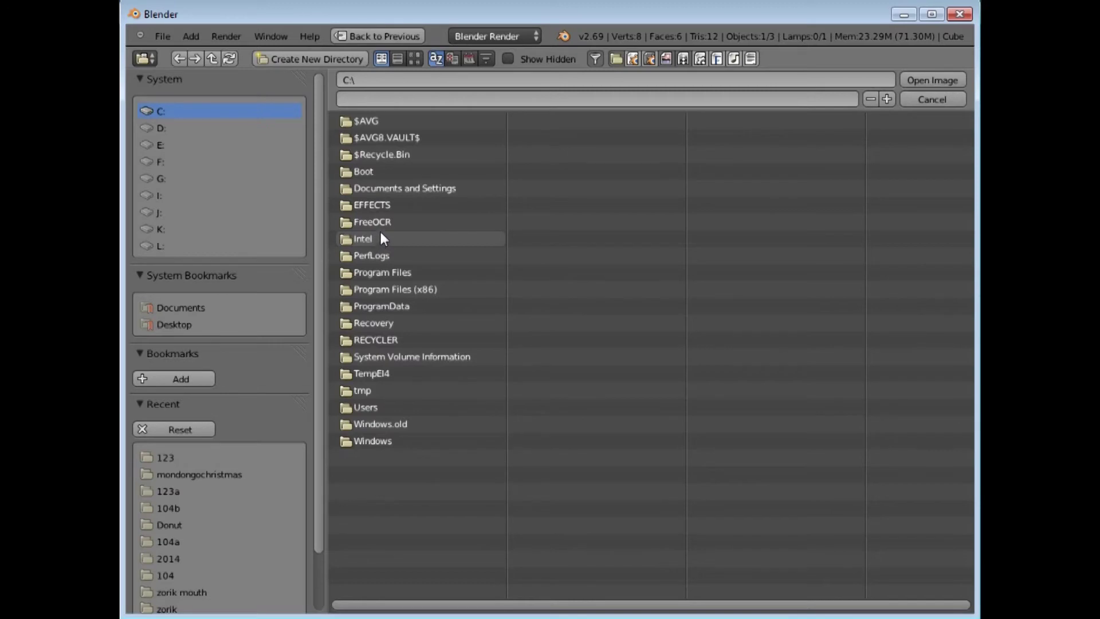
left_click(149, 178)
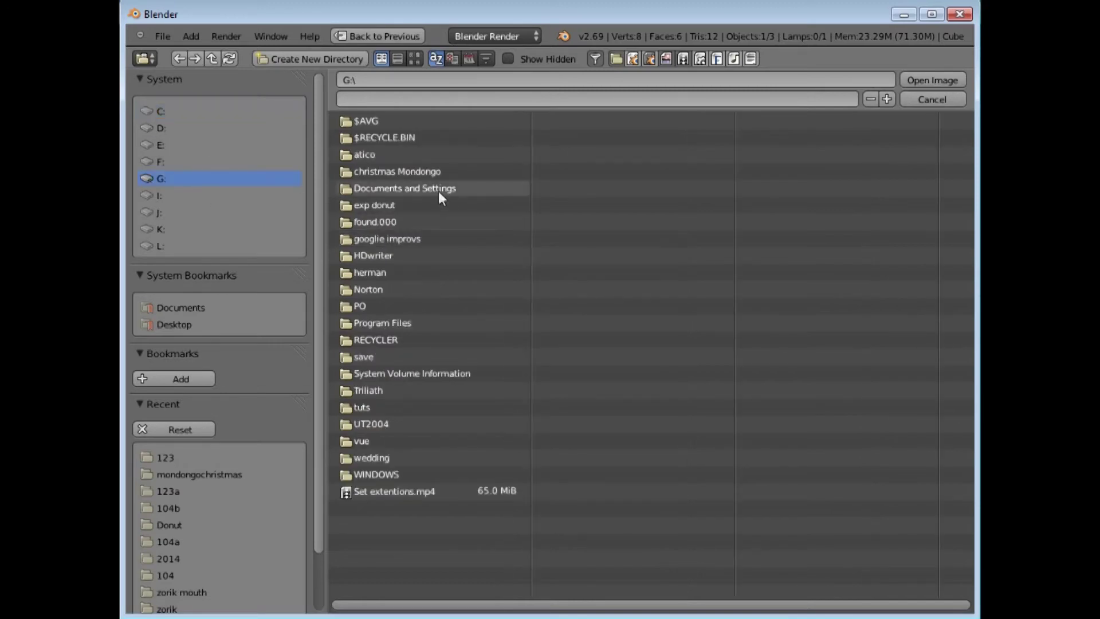
left_click(414, 171)
left_click(393, 222)
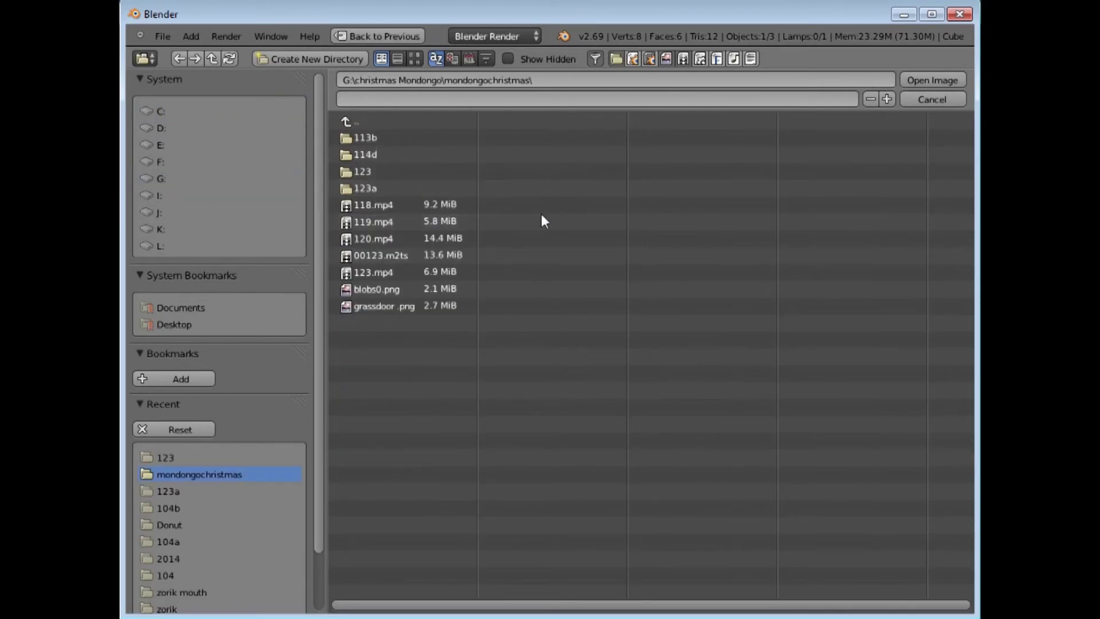
left_click(376, 308)
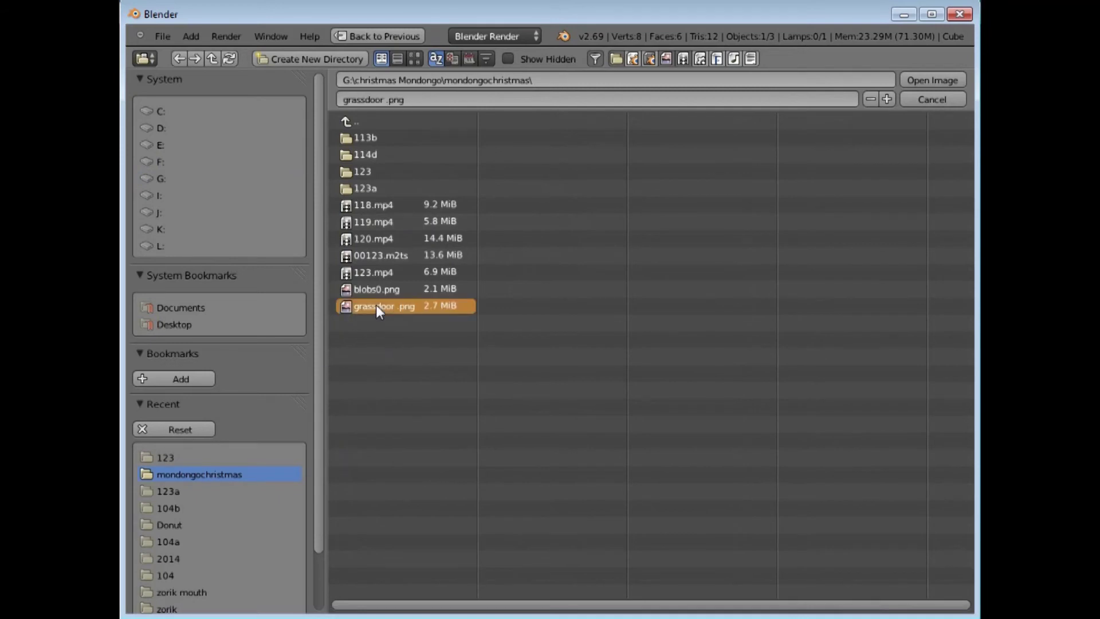
double_click(376, 308)
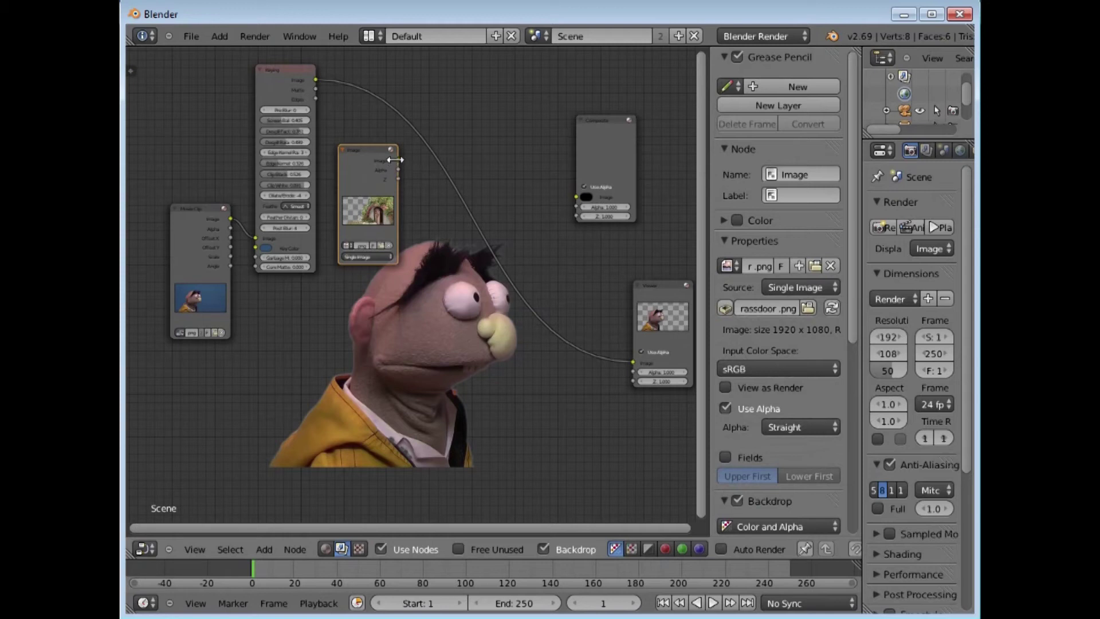
- Link the grass-door Image node to the Viewer and move it lower on the canvas
left_click_drag(399, 161, 633, 361)
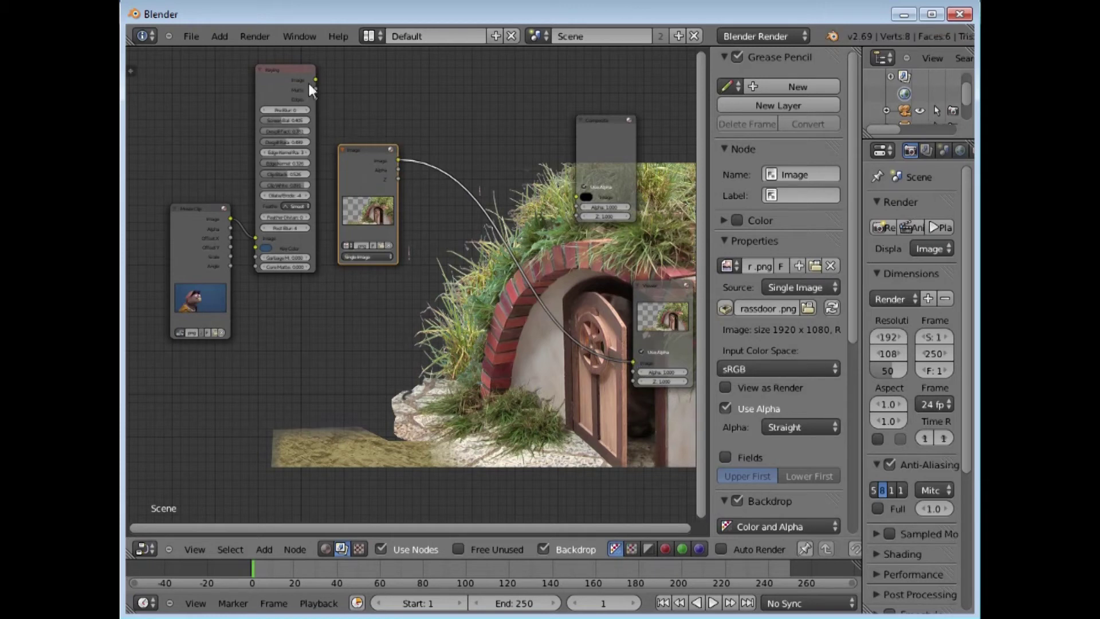
left_click_drag(355, 154, 361, 268)
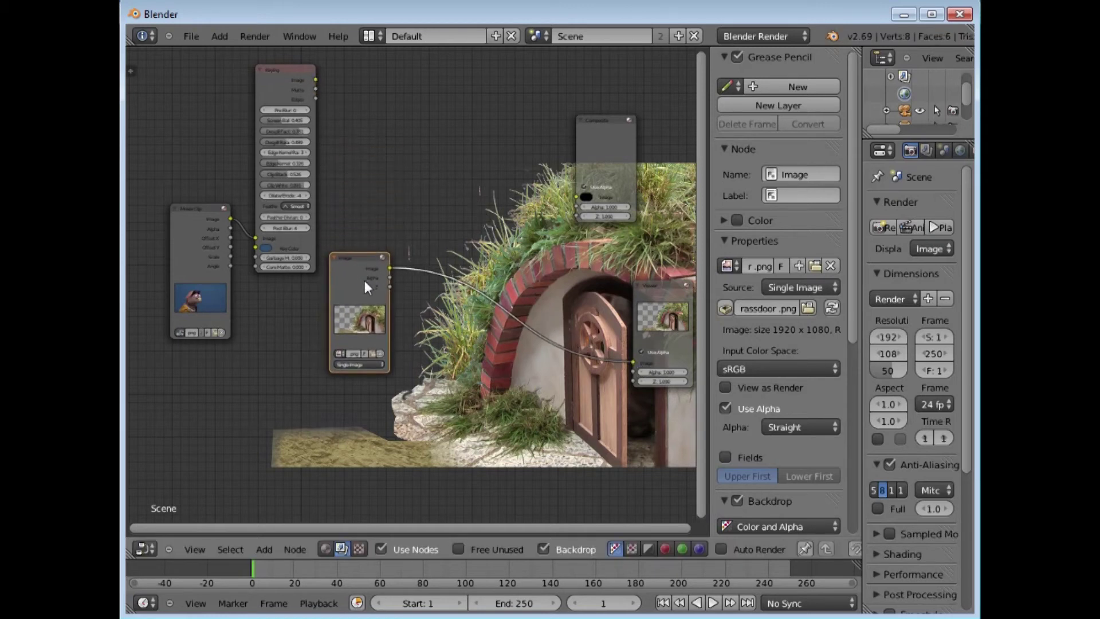
left_click(263, 549)
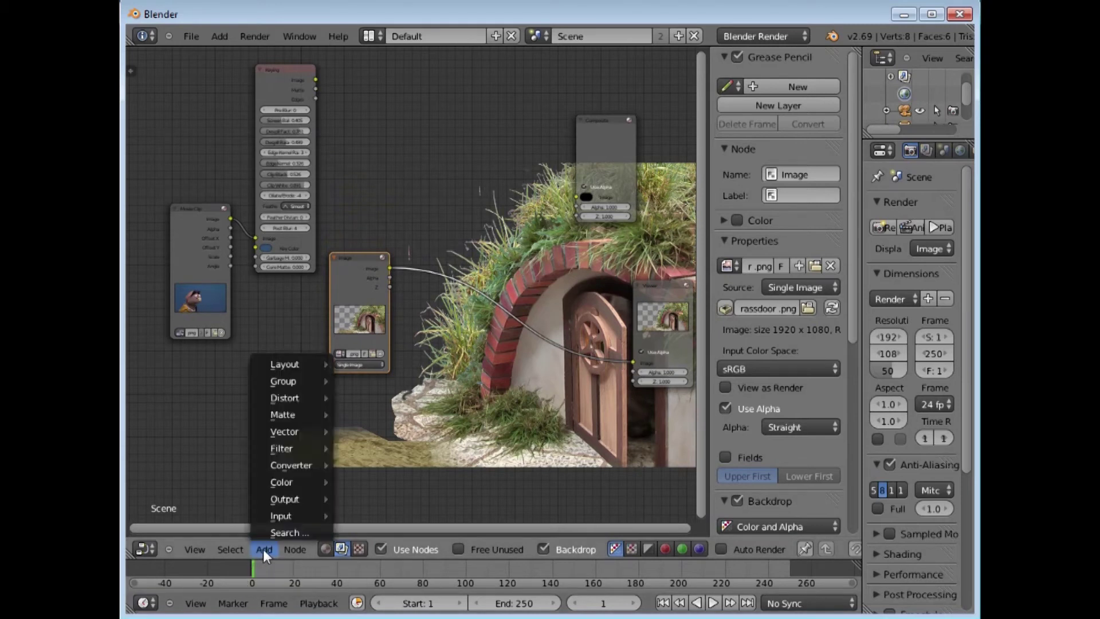
mouse_move(282, 482)
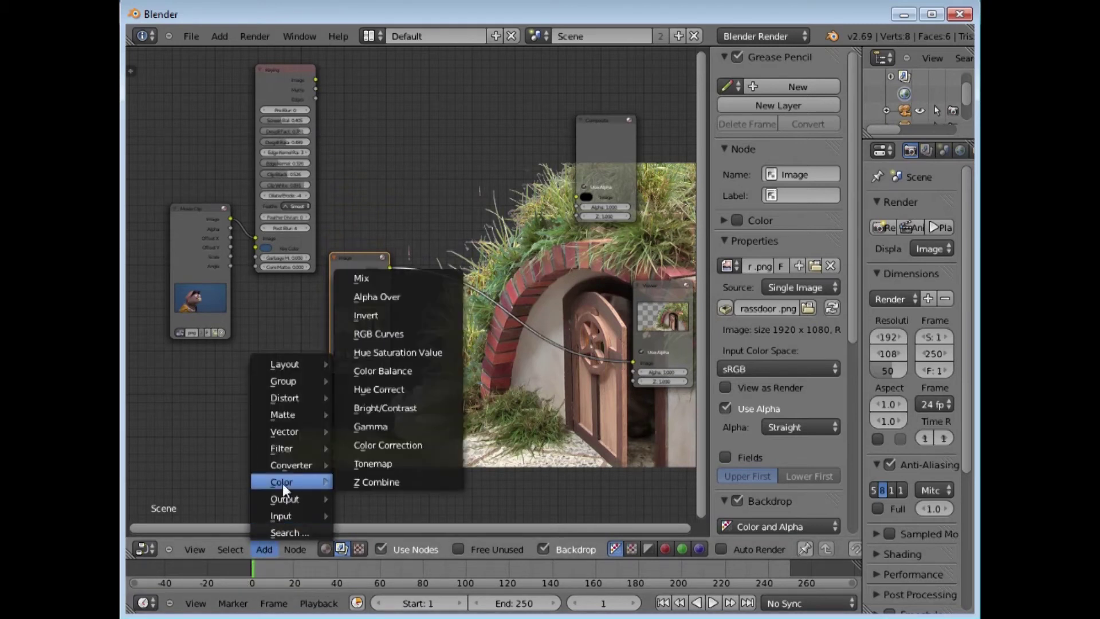
- Add a Mix node fed by the grass-door image and keyed puppet, outputting to the Viewer
left_click(358, 276)
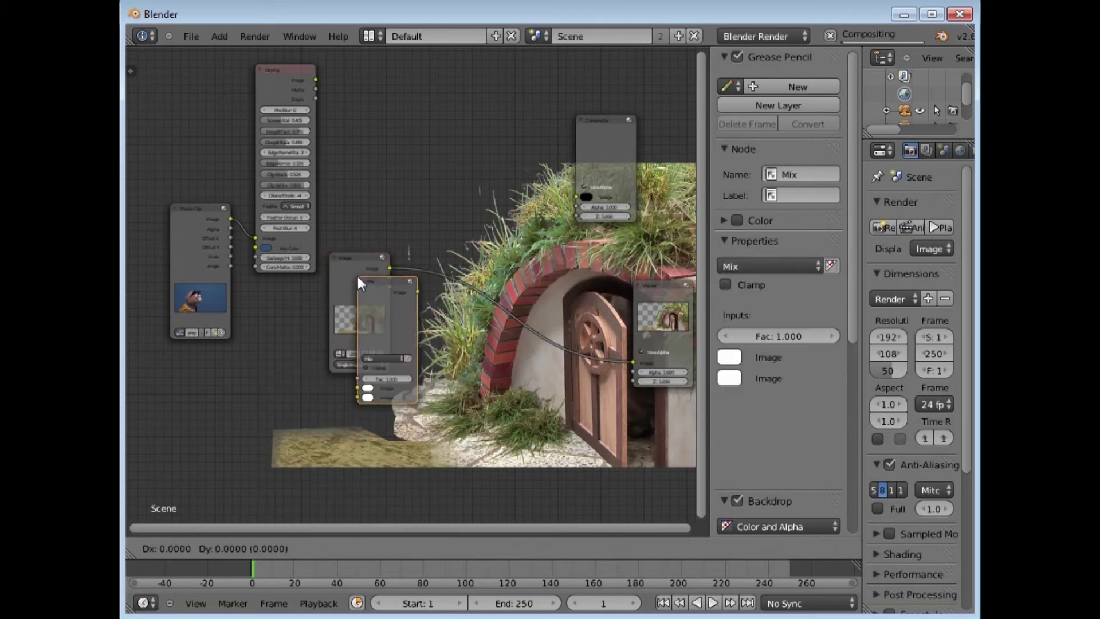
left_click(377, 79)
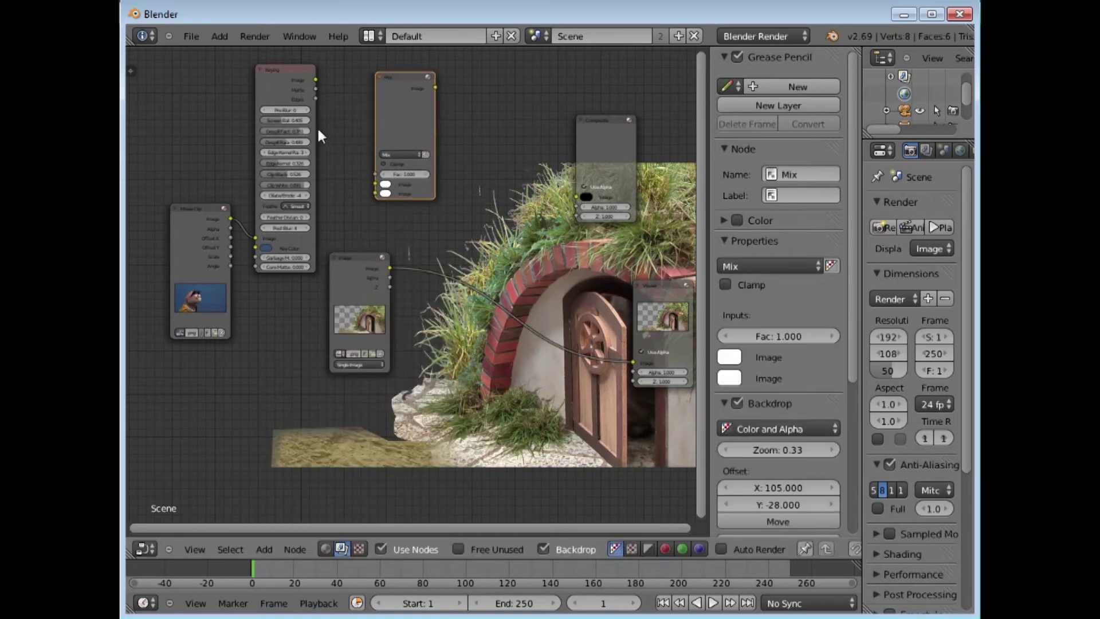
left_click_drag(394, 92, 438, 88)
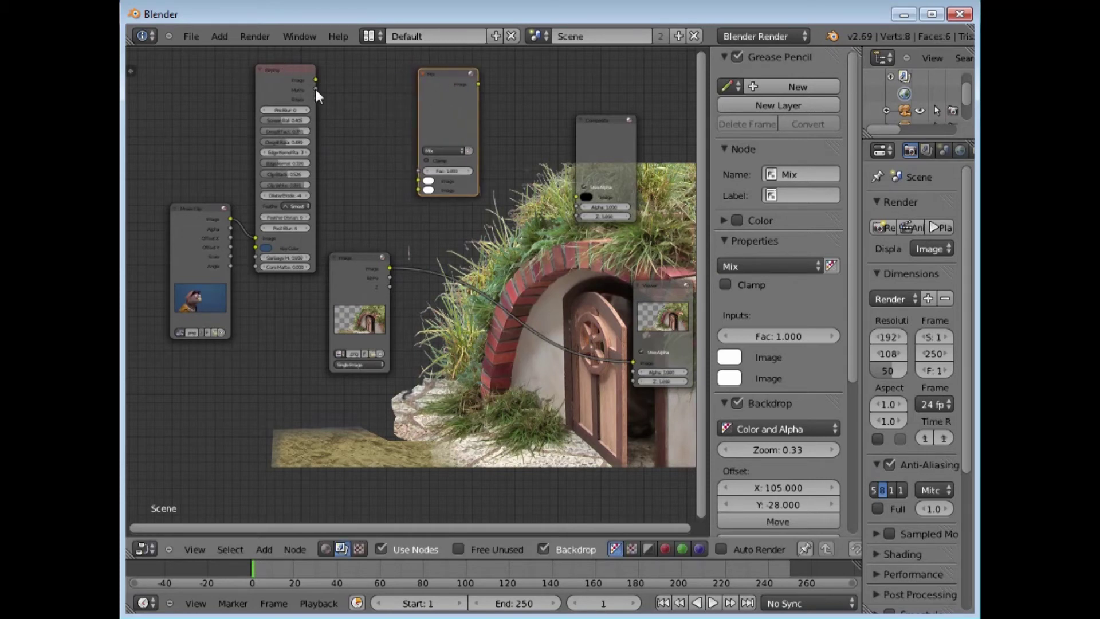
left_click_drag(389, 268, 416, 181)
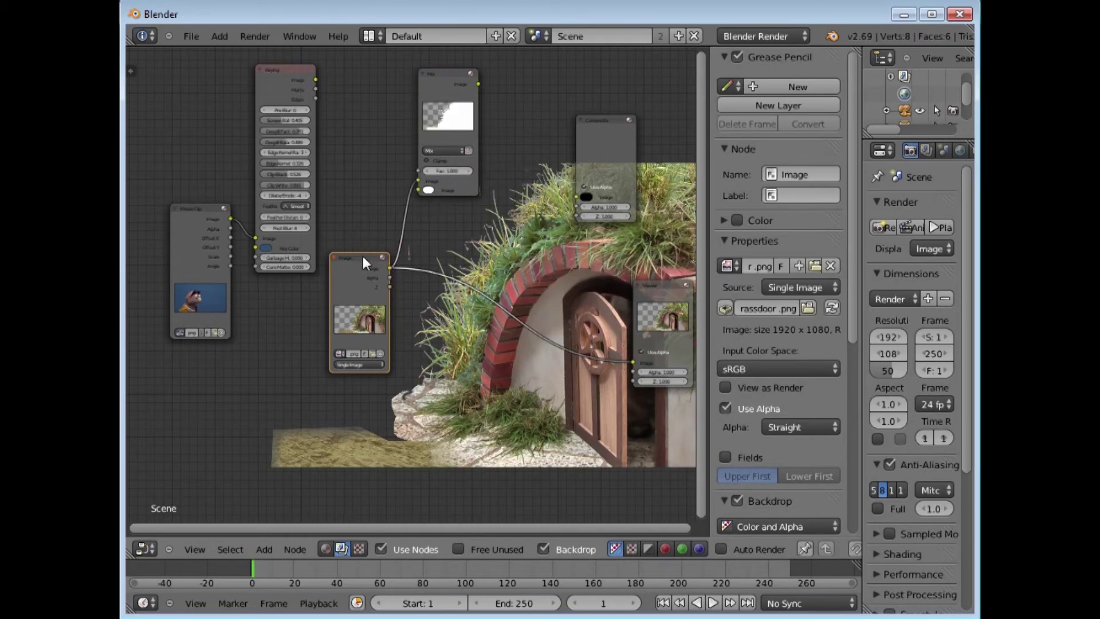
left_click_drag(362, 256, 314, 282)
left_click_drag(316, 80, 359, 113)
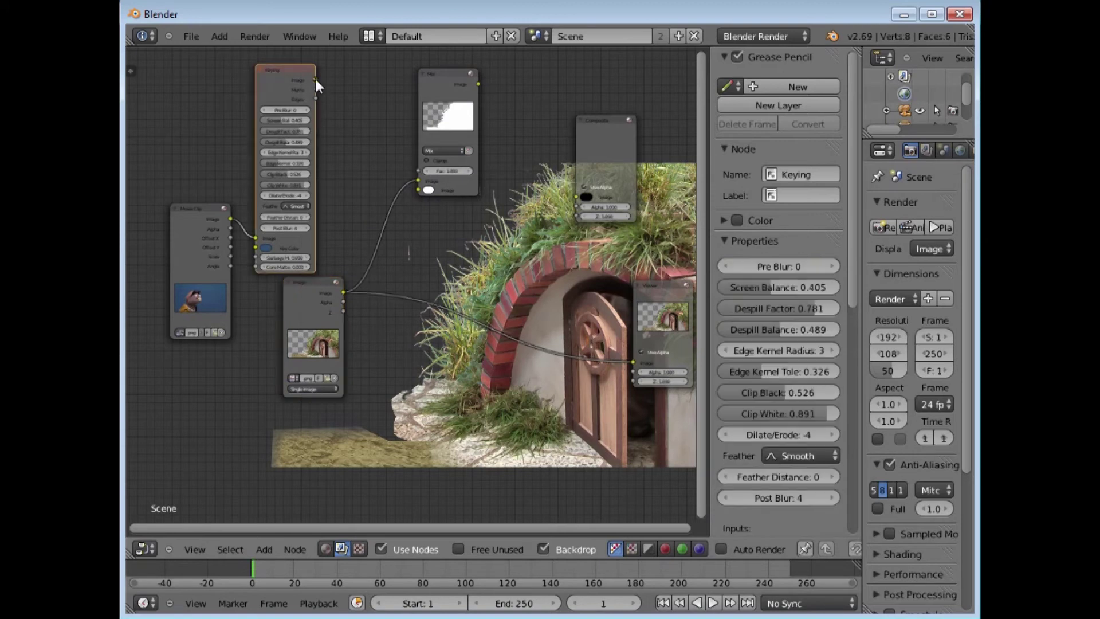
left_click_drag(385, 175, 419, 192)
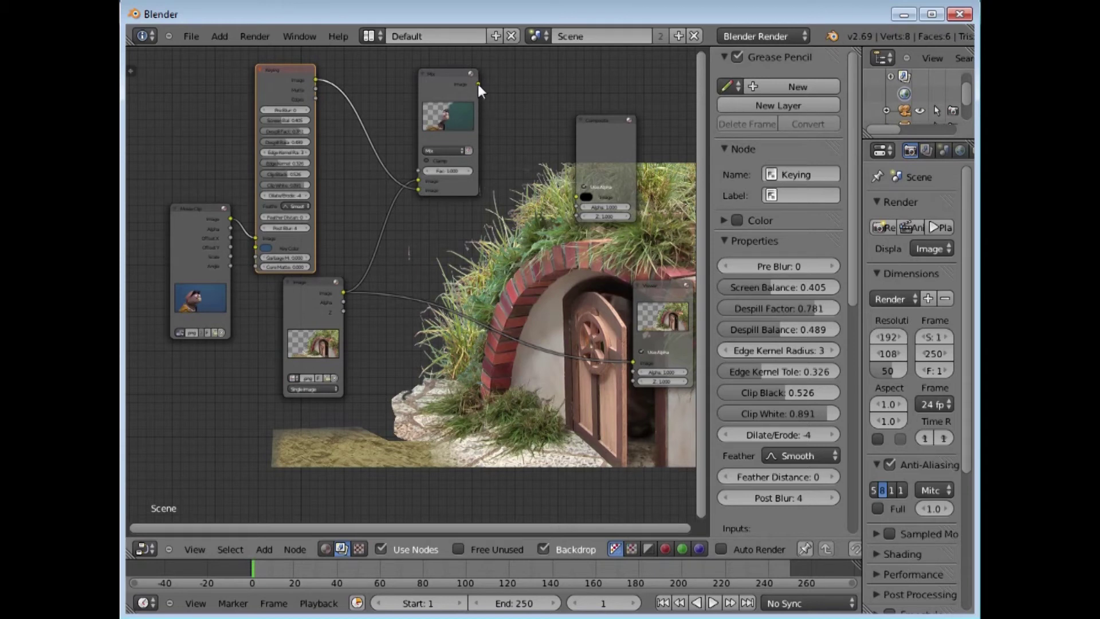
left_click_drag(478, 84, 629, 362)
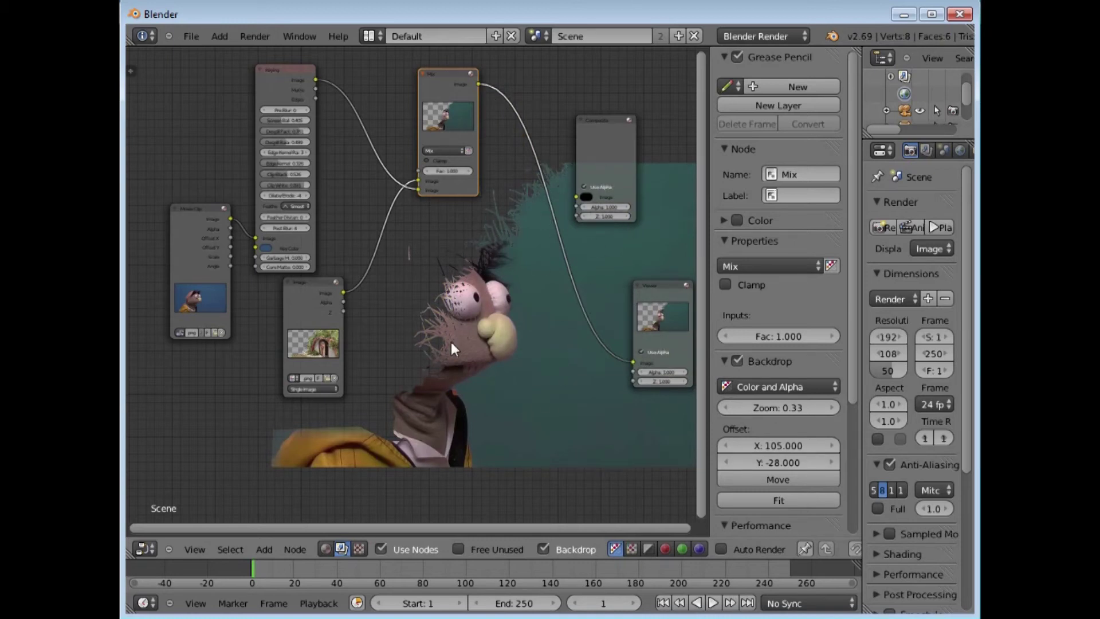
- Toggle the Mix node's alpha option, rearrange nodes, then disconnect the puppet and Viewer links
left_click(469, 151)
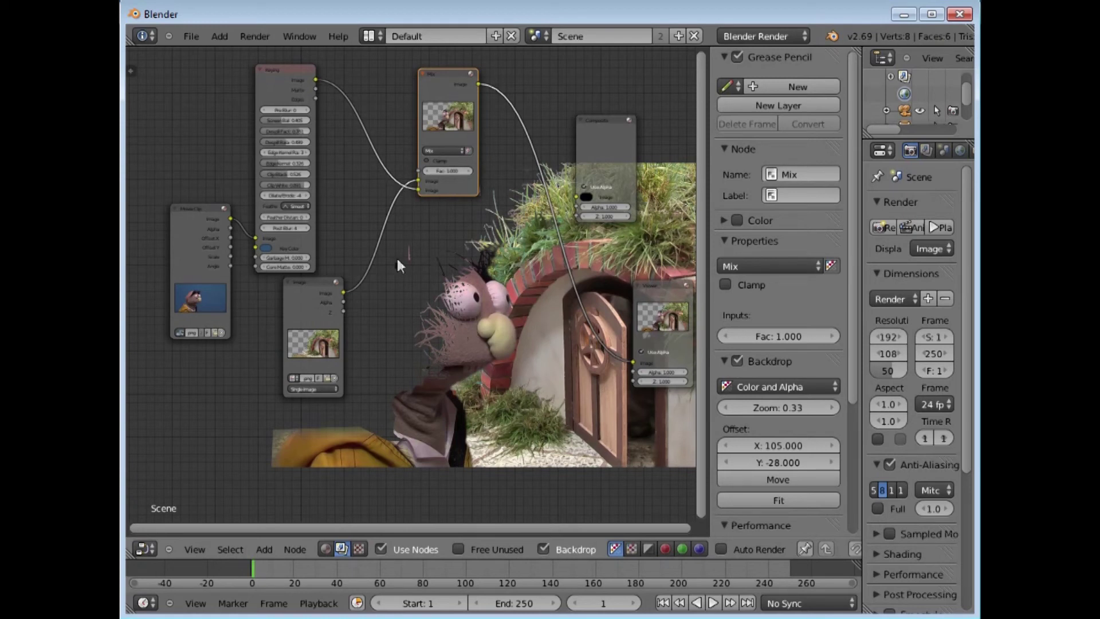
mouse_move(319, 292)
left_mouse_down()
mouse_move(311, 328)
mouse_move(287, 348)
left_mouse_up()
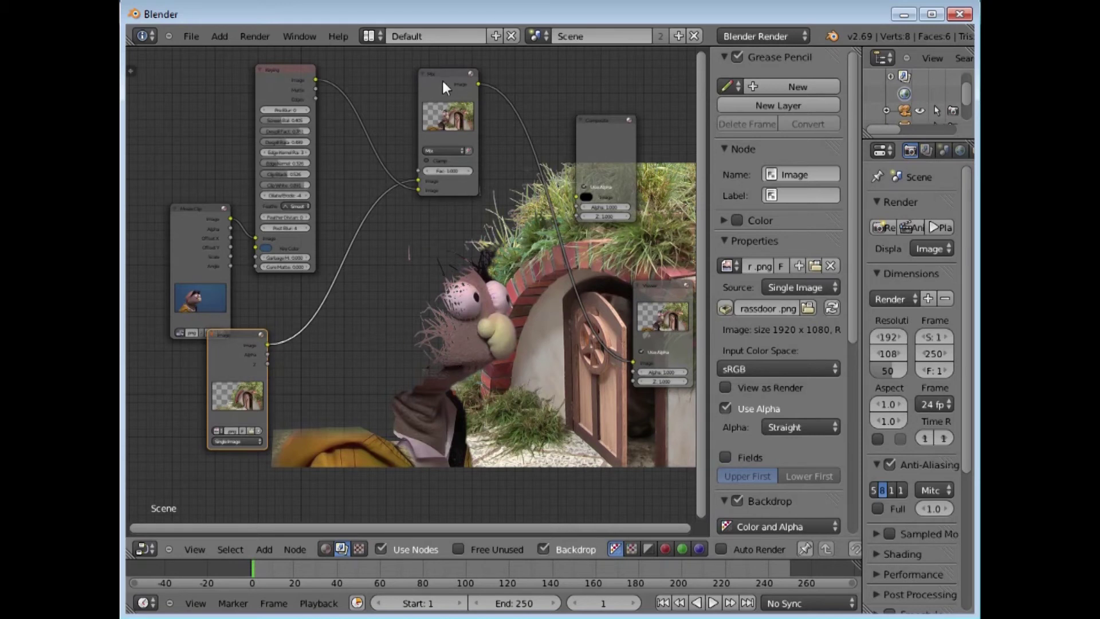
left_click_drag(446, 73, 496, 61)
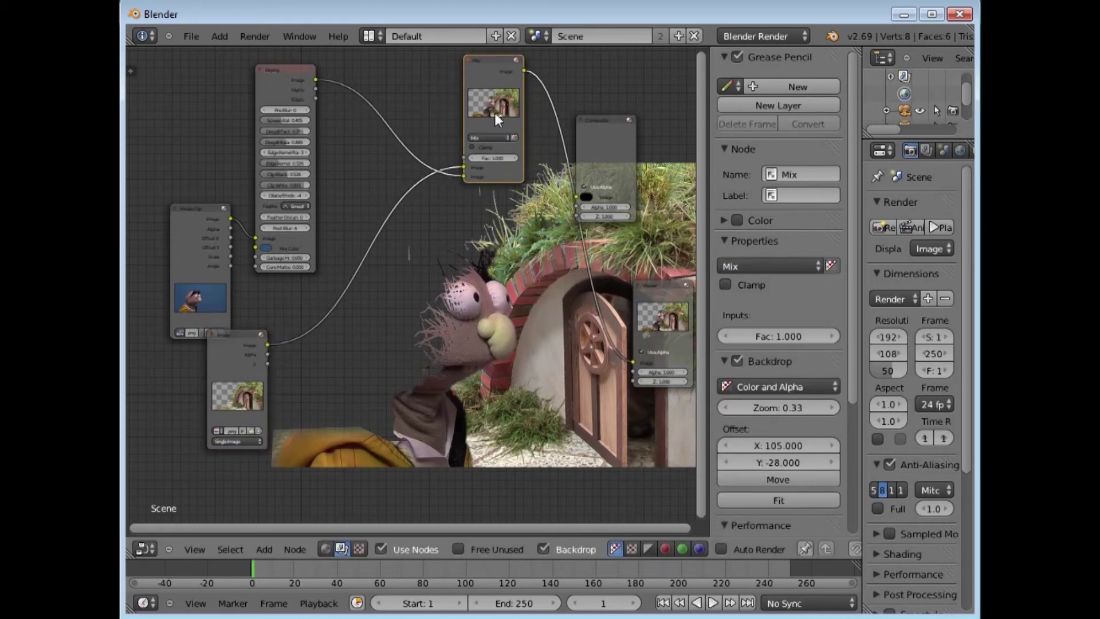
left_click(504, 138)
left_click_drag(464, 168, 438, 180)
left_click_drag(524, 70, 633, 363)
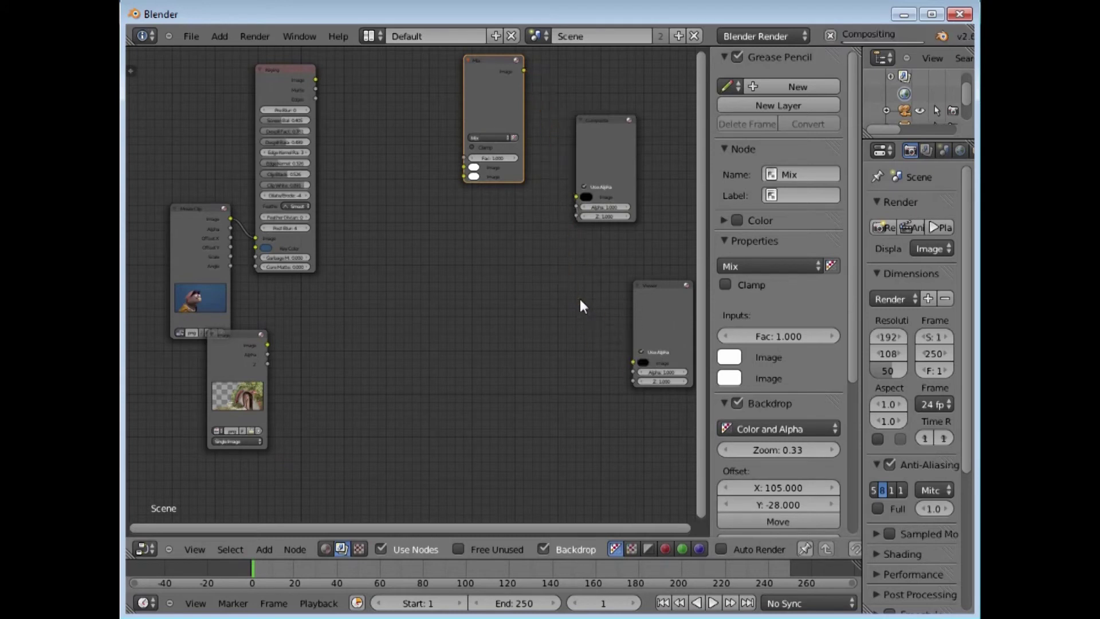
left_click(262, 552)
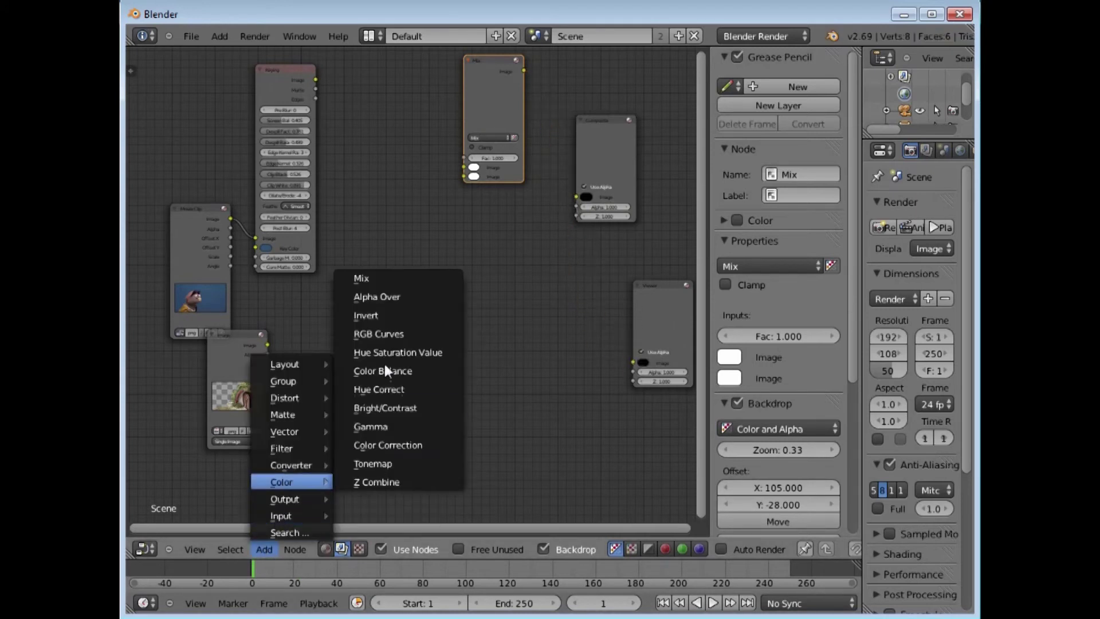
left_click(375, 297)
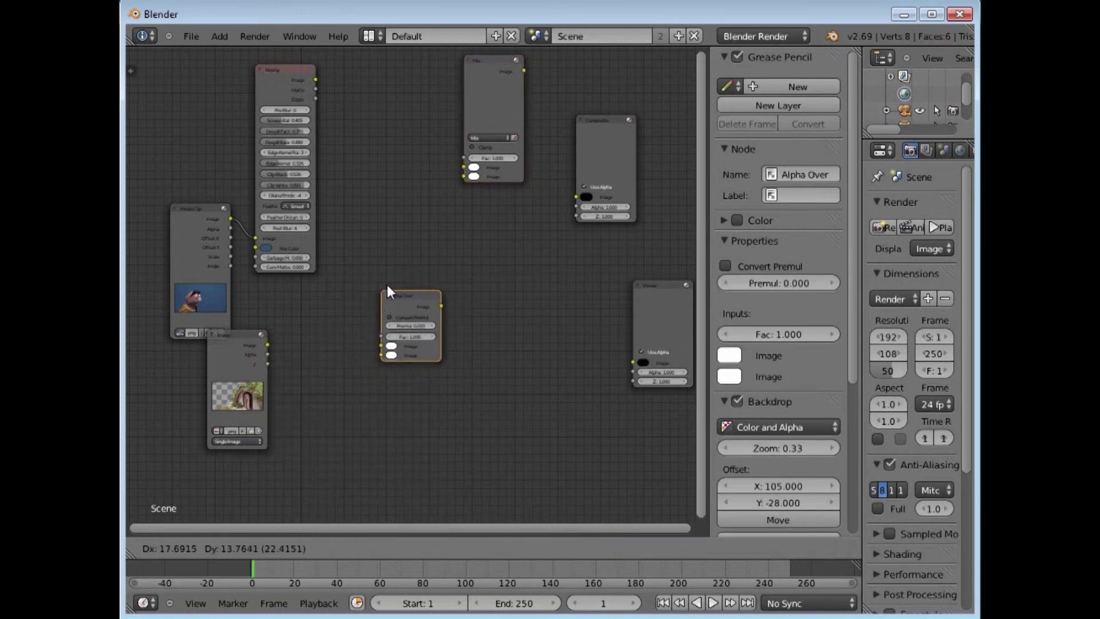
left_click(397, 217)
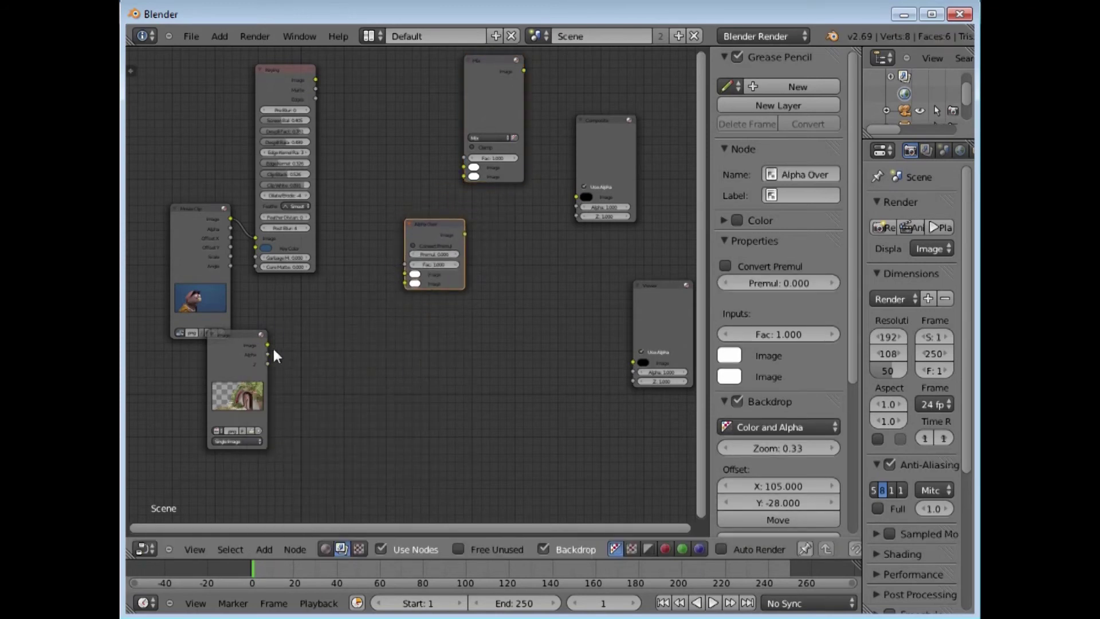
left_click_drag(267, 345, 399, 273)
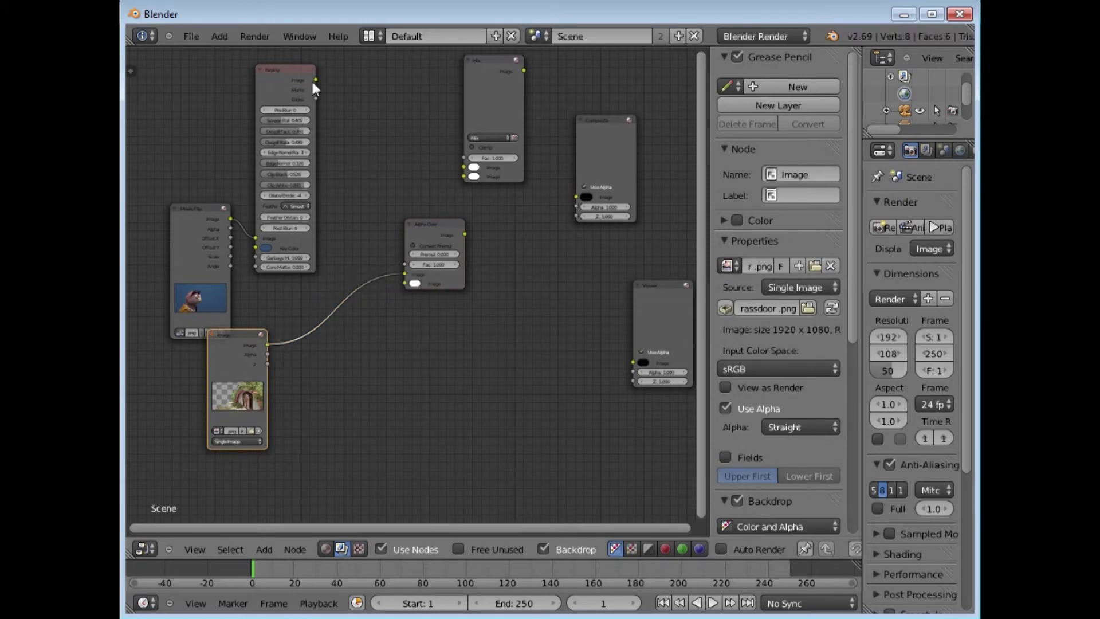
mouse_move(464, 234)
left_mouse_down()
mouse_move(592, 355)
mouse_move(632, 360)
left_mouse_up()
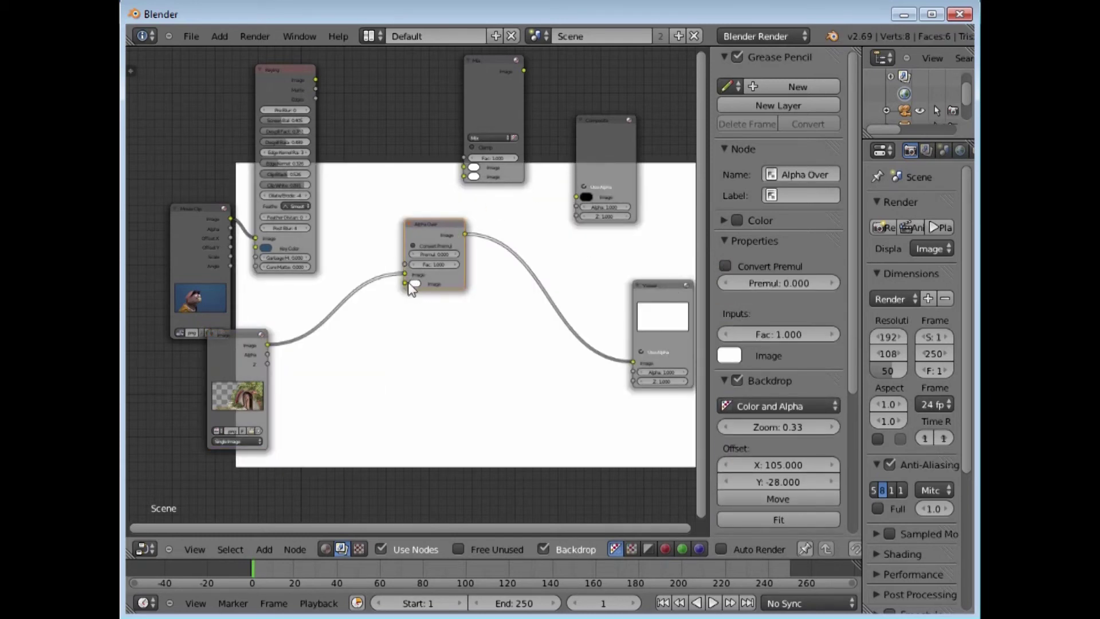
left_click(313, 85)
left_click_drag(316, 79, 405, 285)
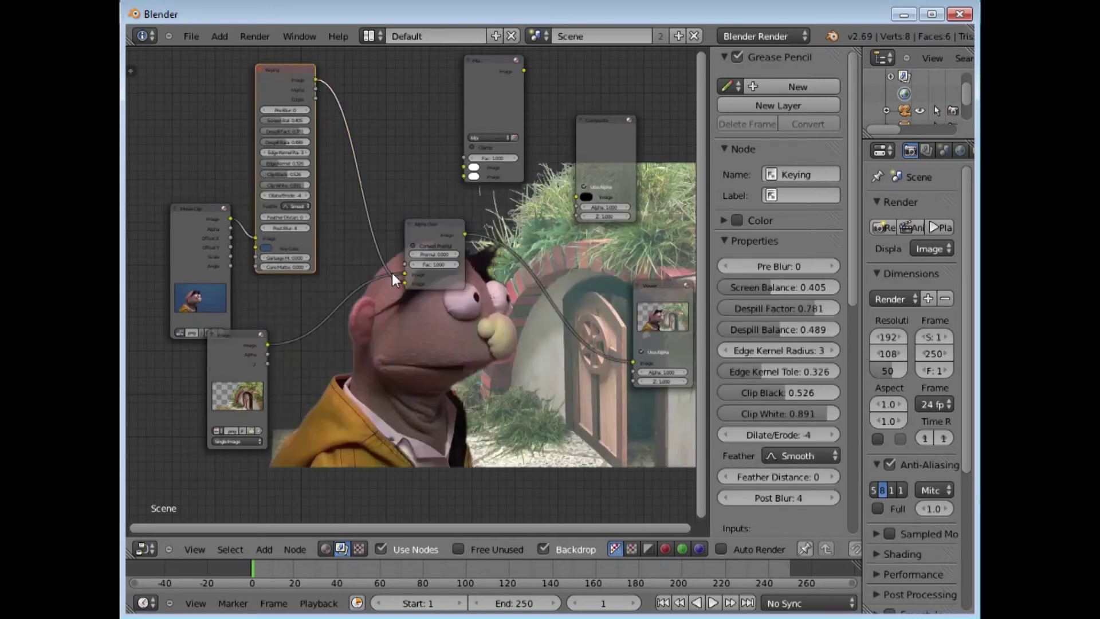
left_click_drag(410, 227, 361, 128)
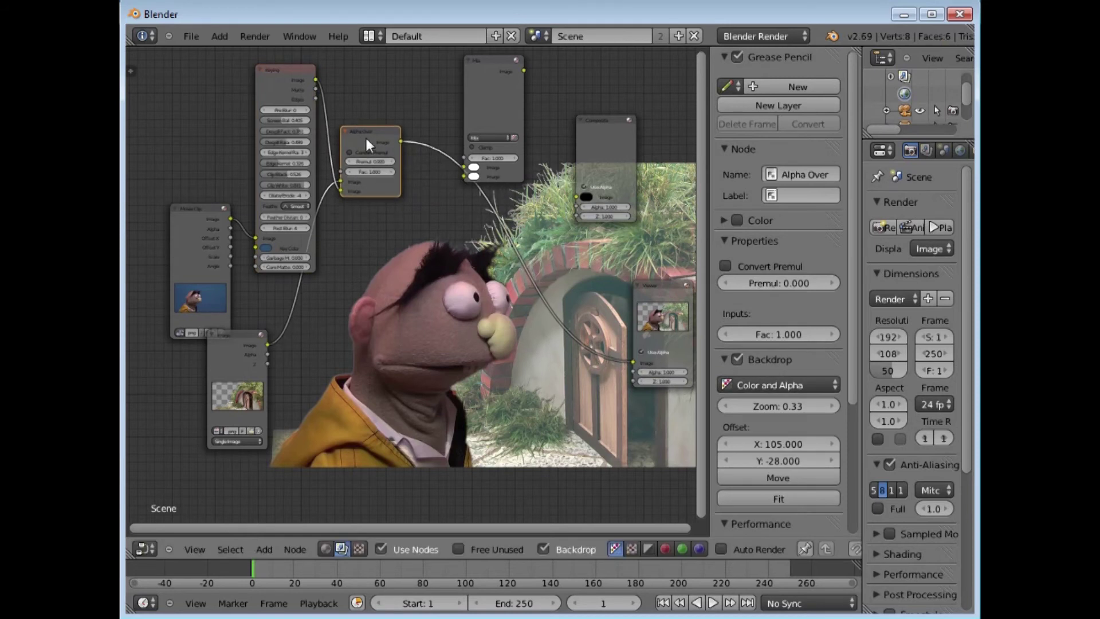
left_click_drag(362, 131, 386, 138)
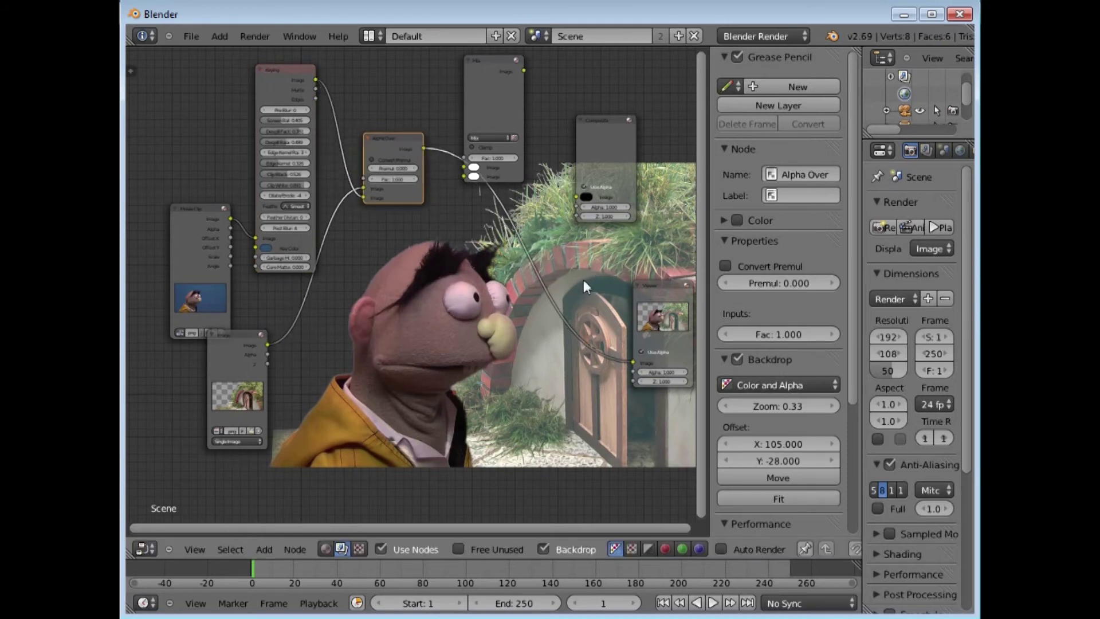
- Enable Convert Premul on the Alpha Over node, fit all nodes, and move the Composite node up
left_click(370, 159)
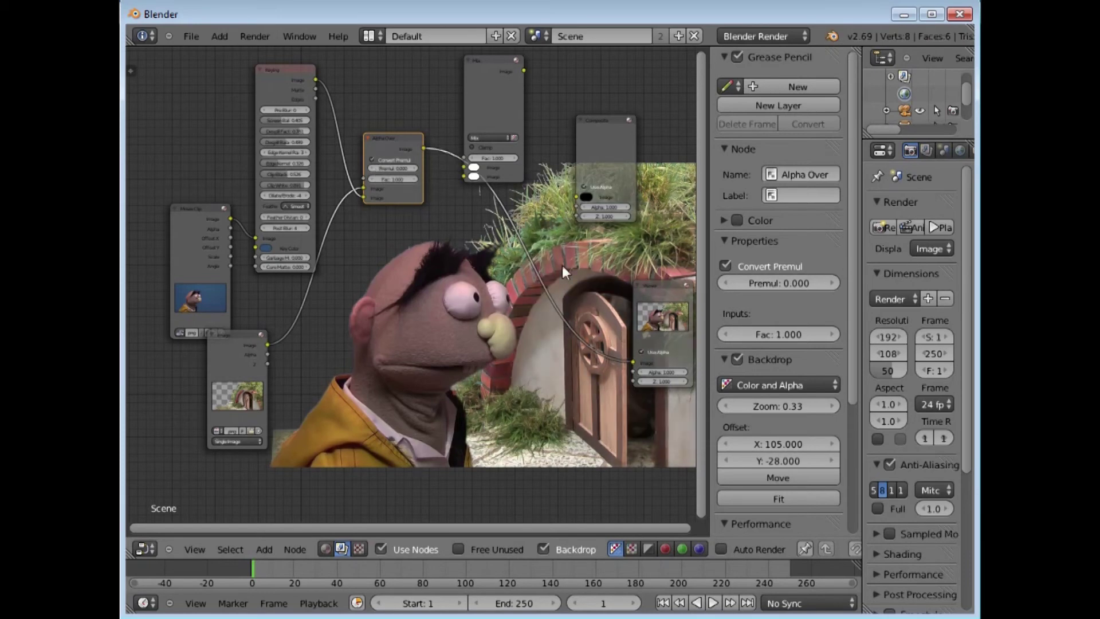
scroll(453, 292, "down", 2)
left_click_drag(704, 202, 713, 465)
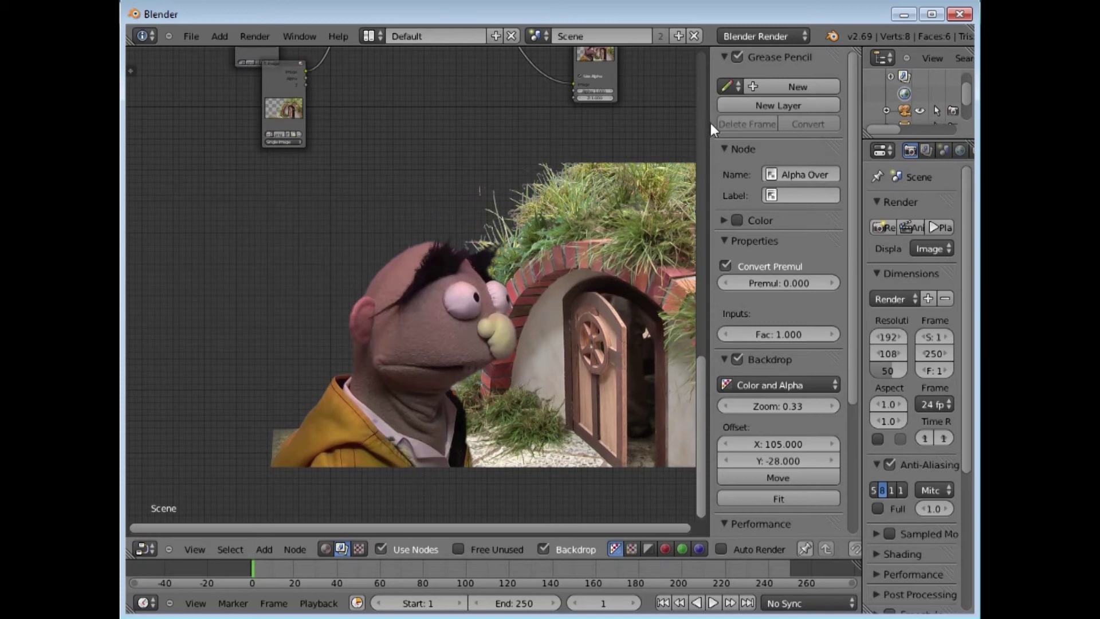
key("Home")
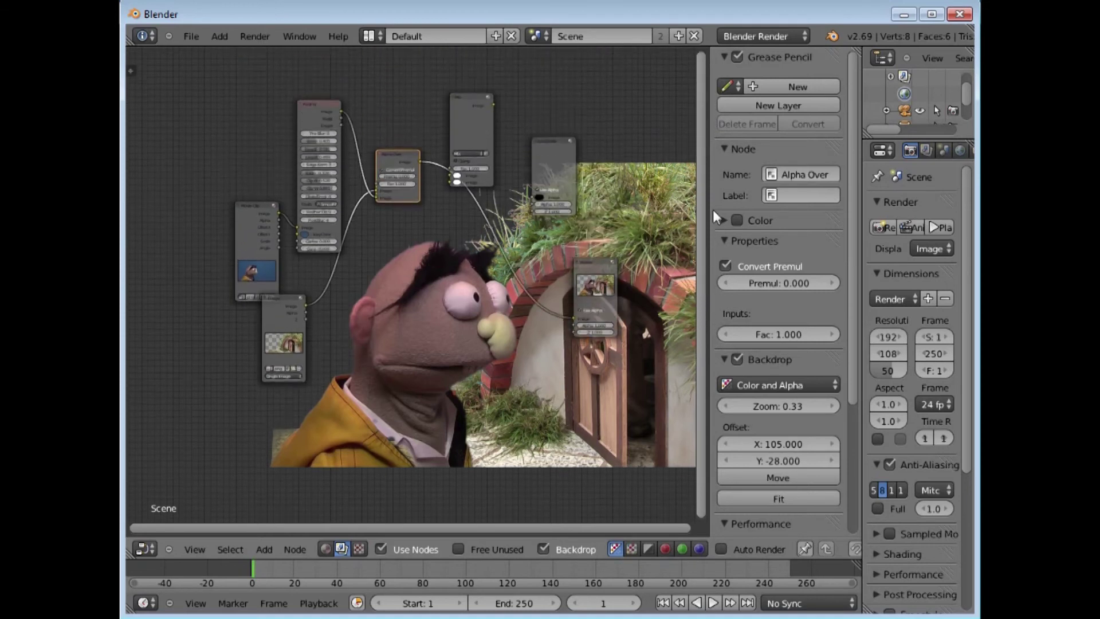
left_click_drag(549, 191, 609, 133)
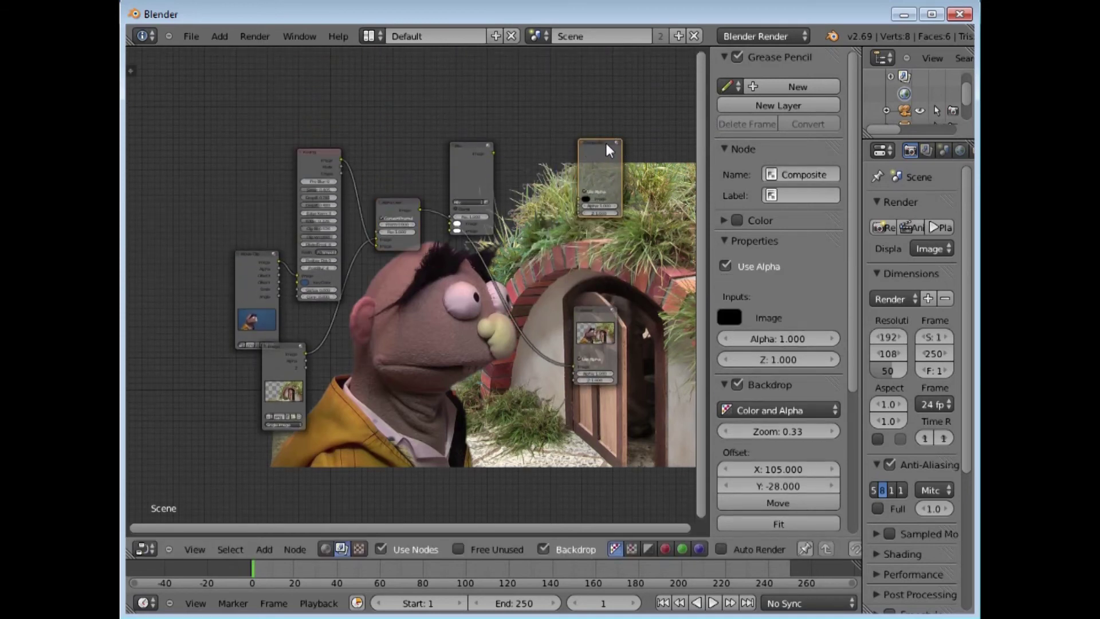
left_click_drag(606, 144, 602, 142)
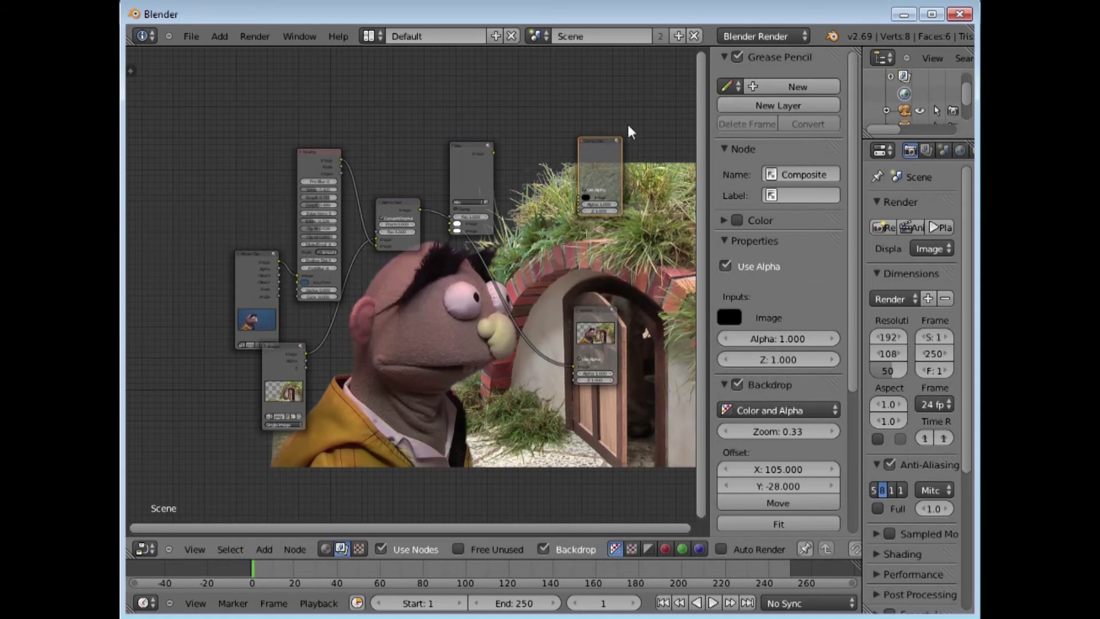
- Move the Mix node aside, link Alpha Over's Image to Composite, and hide the side panel
left_click_drag(476, 145, 468, 31)
left_click_drag(418, 209, 580, 197)
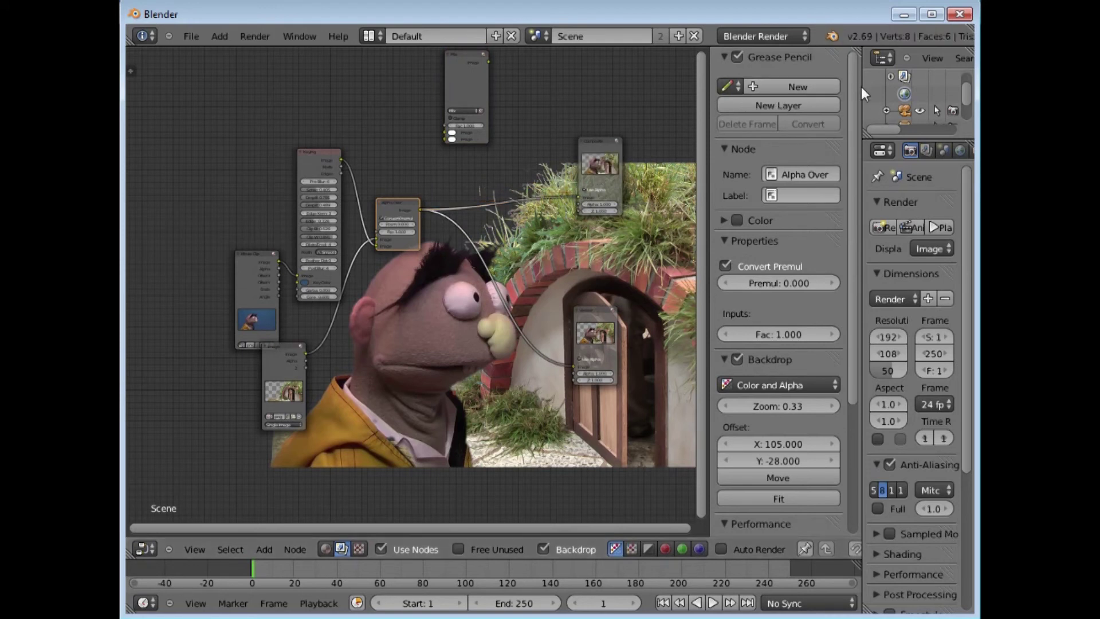
left_click_drag(861, 87, 859, 87)
left_click_drag(711, 92, 860, 90)
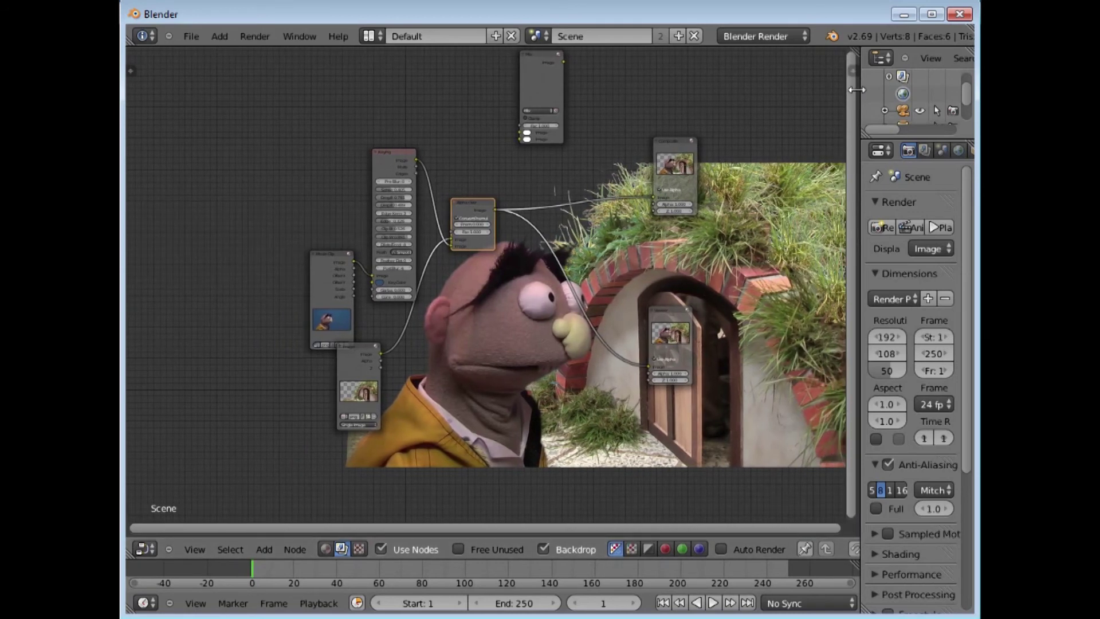
- Enlarge the right-hand editors and switch the Outliner area to an Image Editor
left_click_drag(858, 90, 753, 90)
left_click_drag(779, 138, 805, 243)
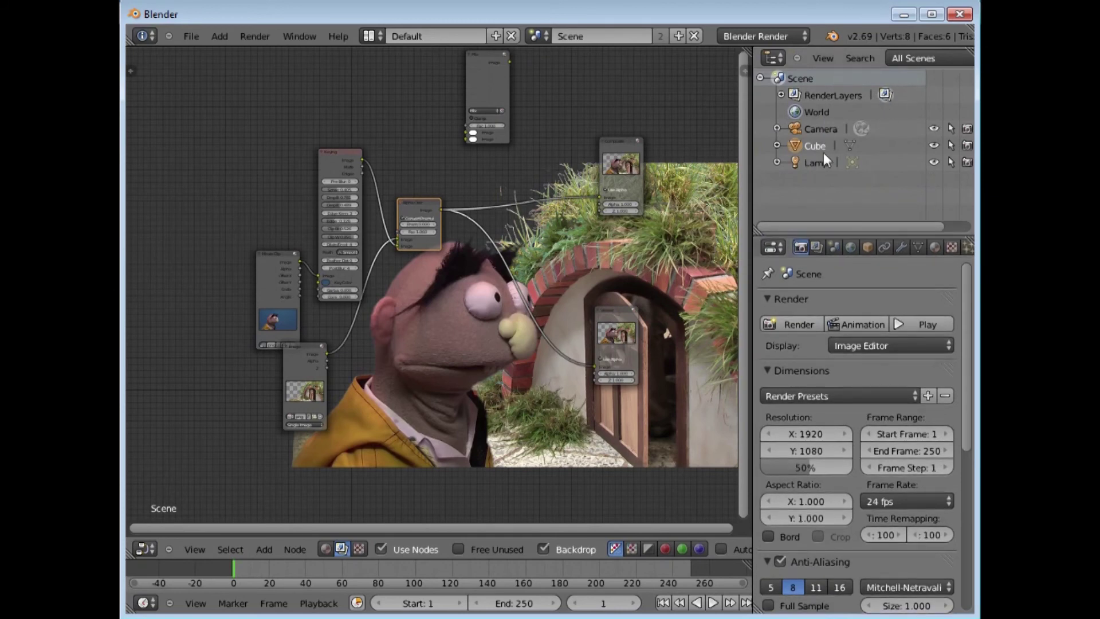
mouse_move(751, 140)
left_mouse_down()
mouse_move(701, 196)
mouse_move(738, 197)
left_mouse_up()
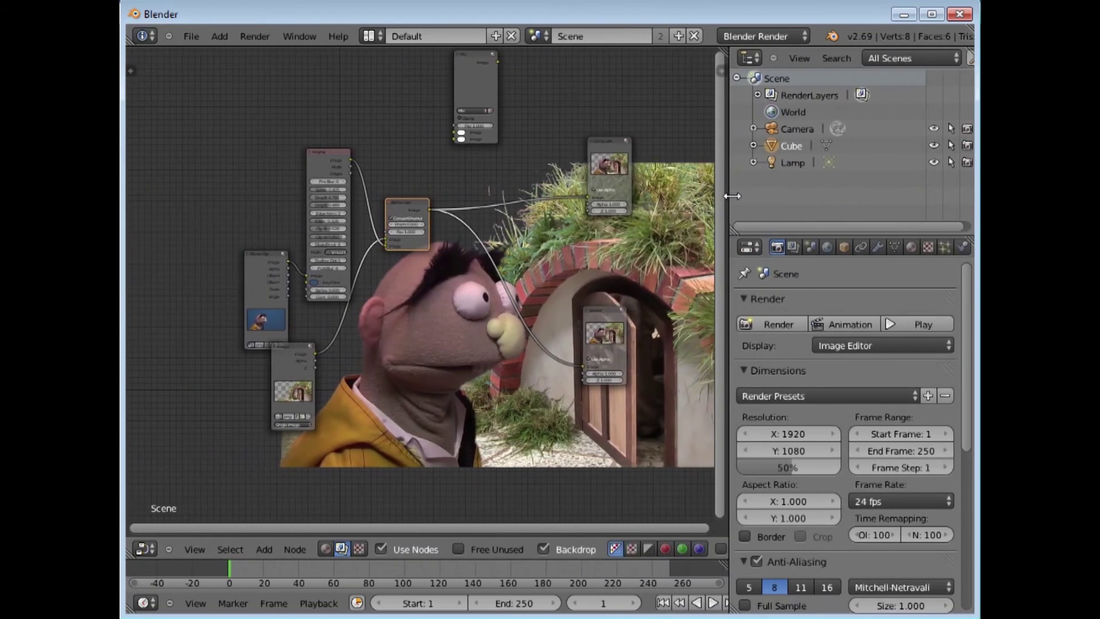
left_click(750, 56)
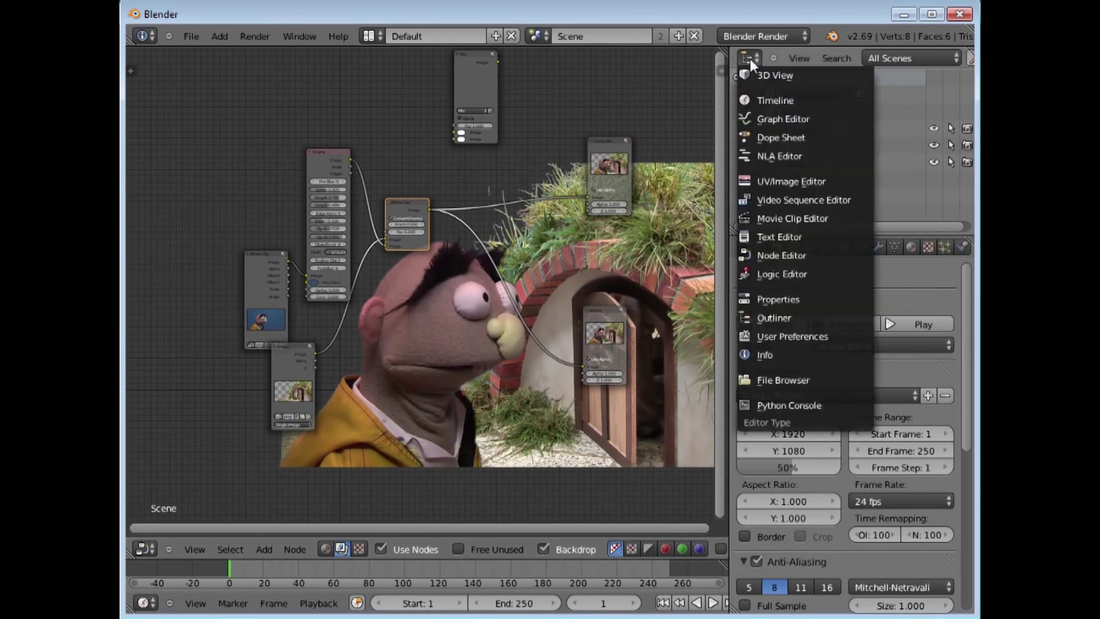
left_click(769, 182)
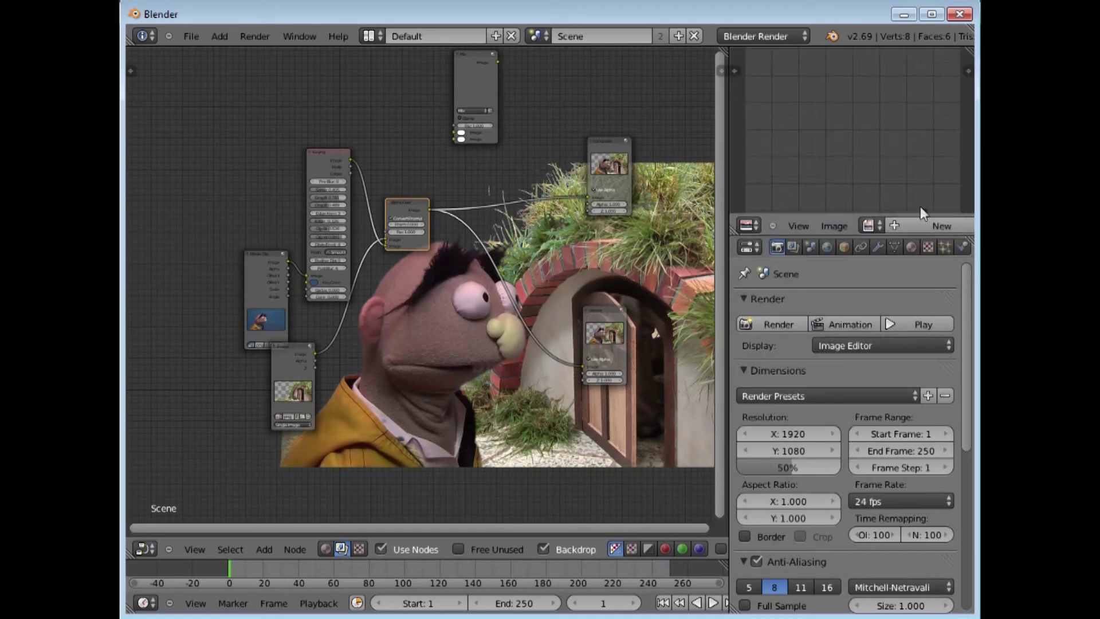
left_click(868, 226)
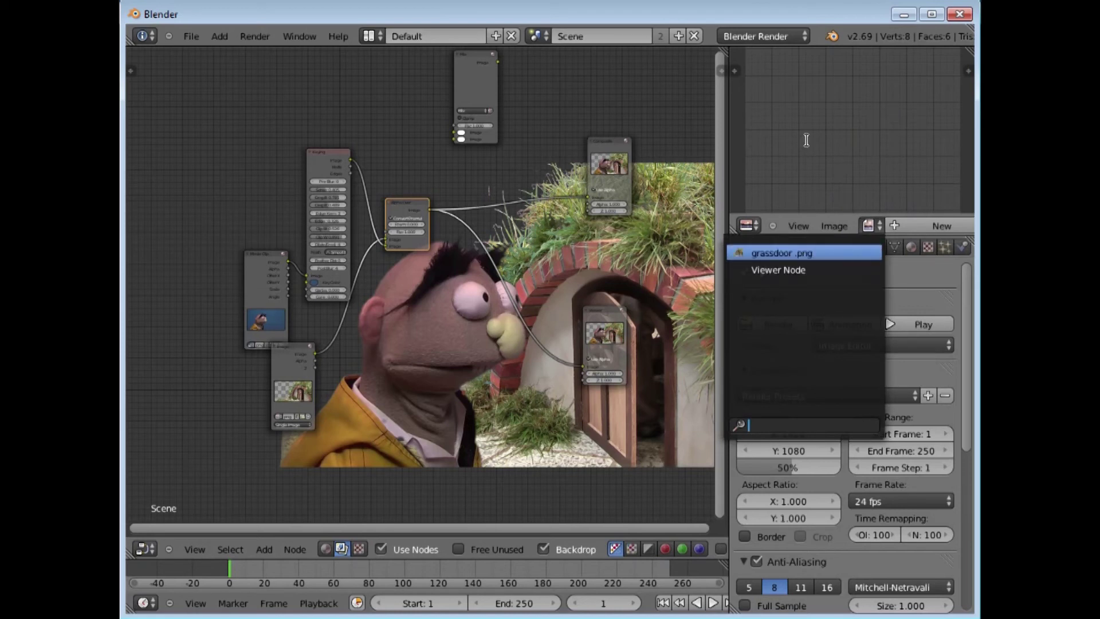
- Make Composite active and render frame 1 at 100% resolution (1920×1080), then move the Movie Clip node left
left_click(610, 149)
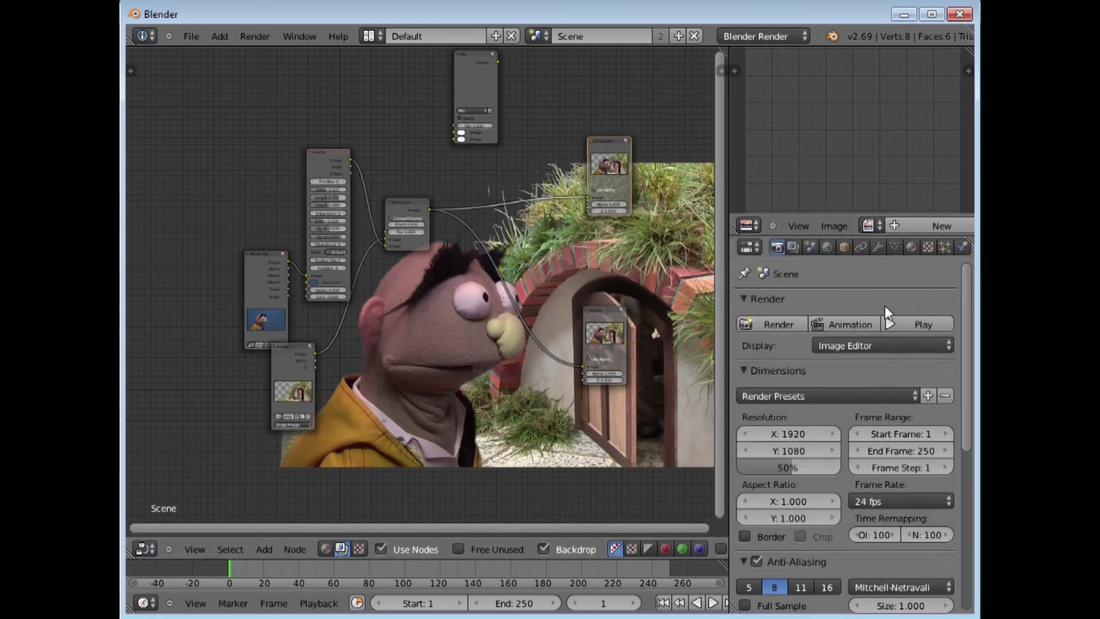
left_click(777, 322)
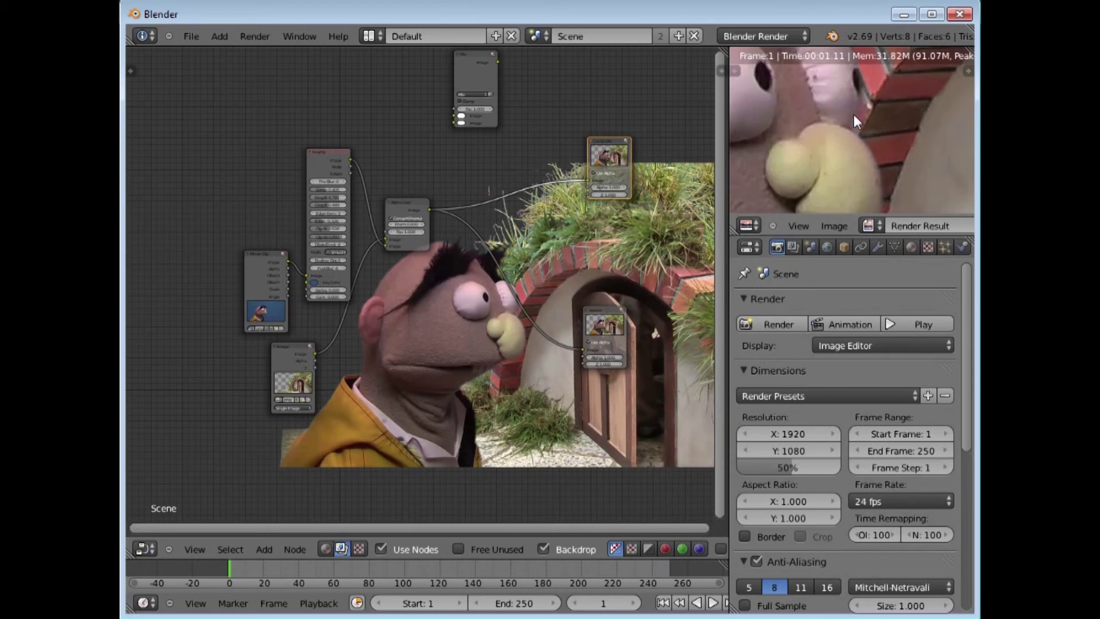
scroll(853, 114, "down", 2)
scroll(853, 115, "down", 2)
scroll(853, 114, "down", 2)
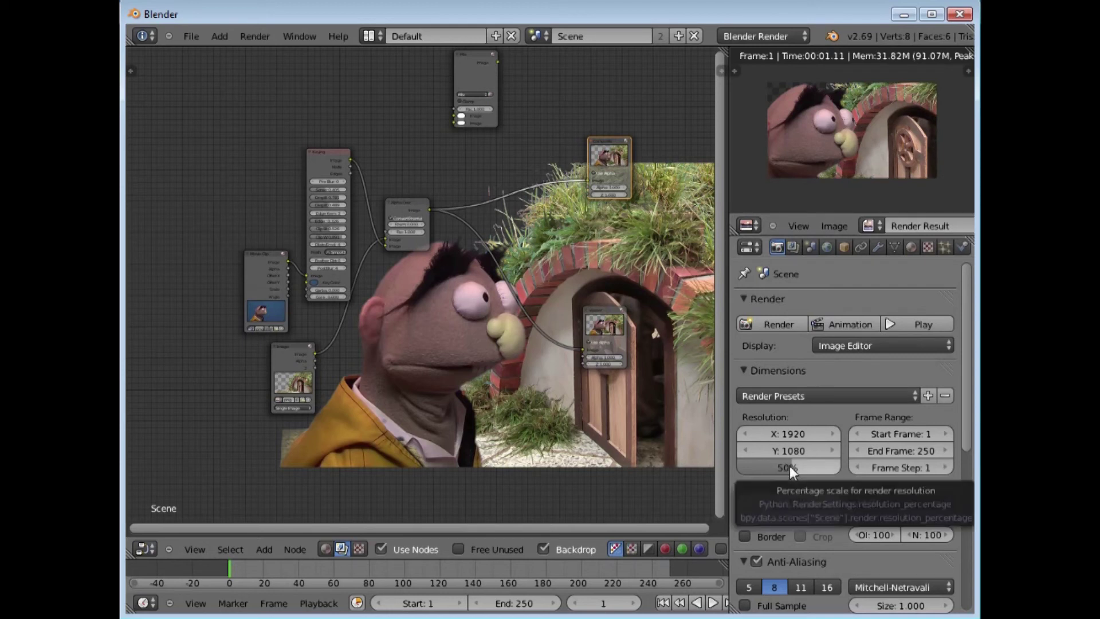
left_click_drag(833, 465, 849, 467)
left_click(781, 324)
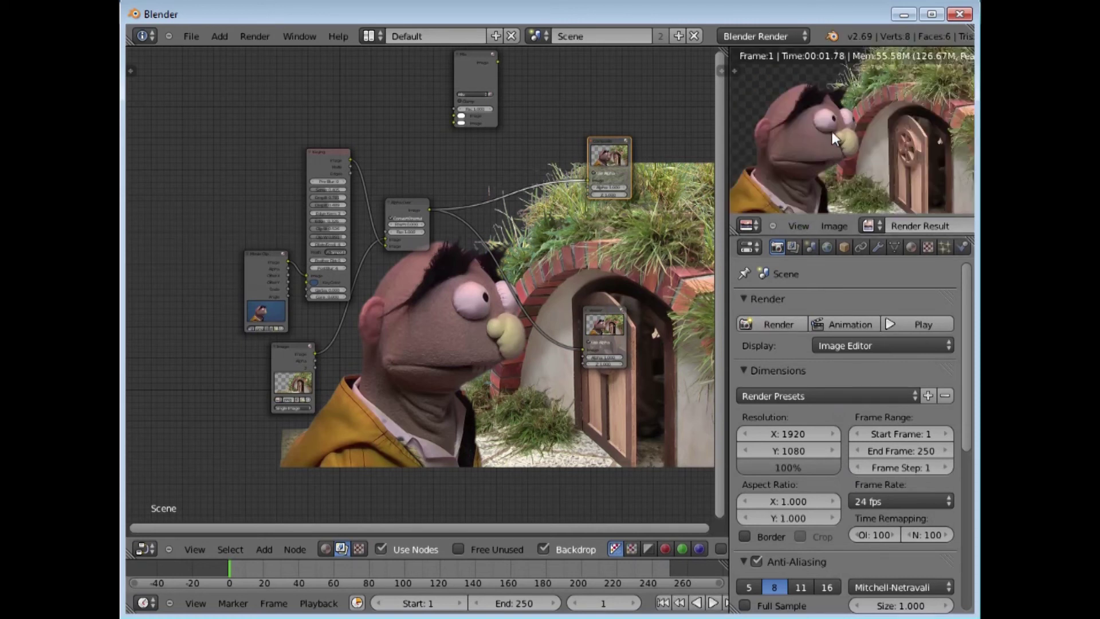
scroll(831, 129, "down", 2)
scroll(831, 130, "down", 1)
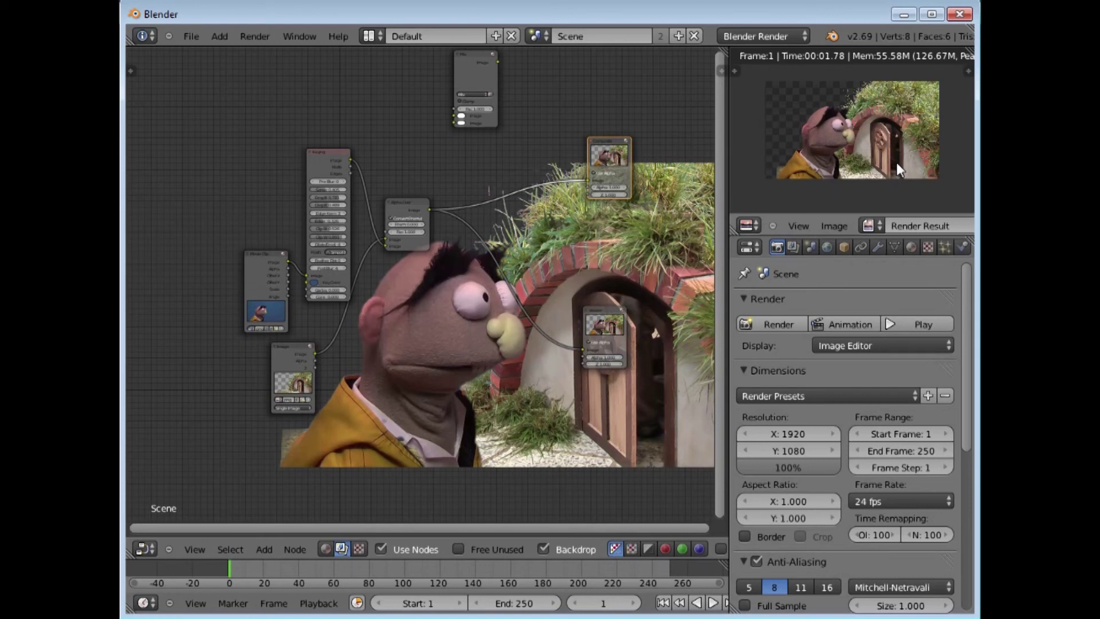
left_click_drag(261, 267, 154, 267)
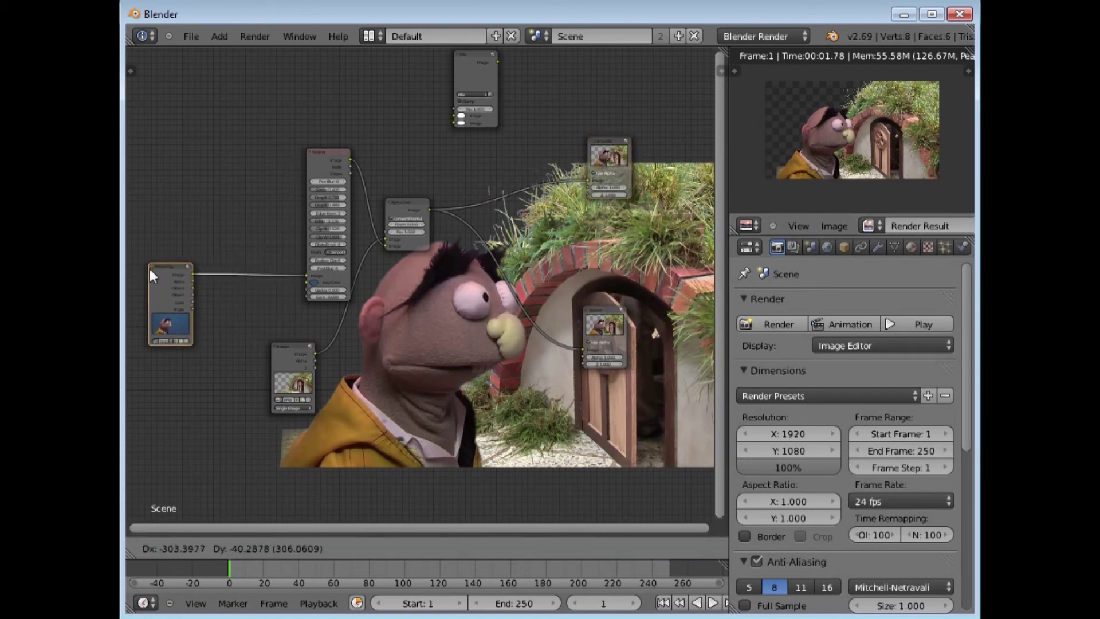
- Move the grass-door Image, Keying and Alpha Over nodes to the left
left_click_drag(287, 345, 155, 390)
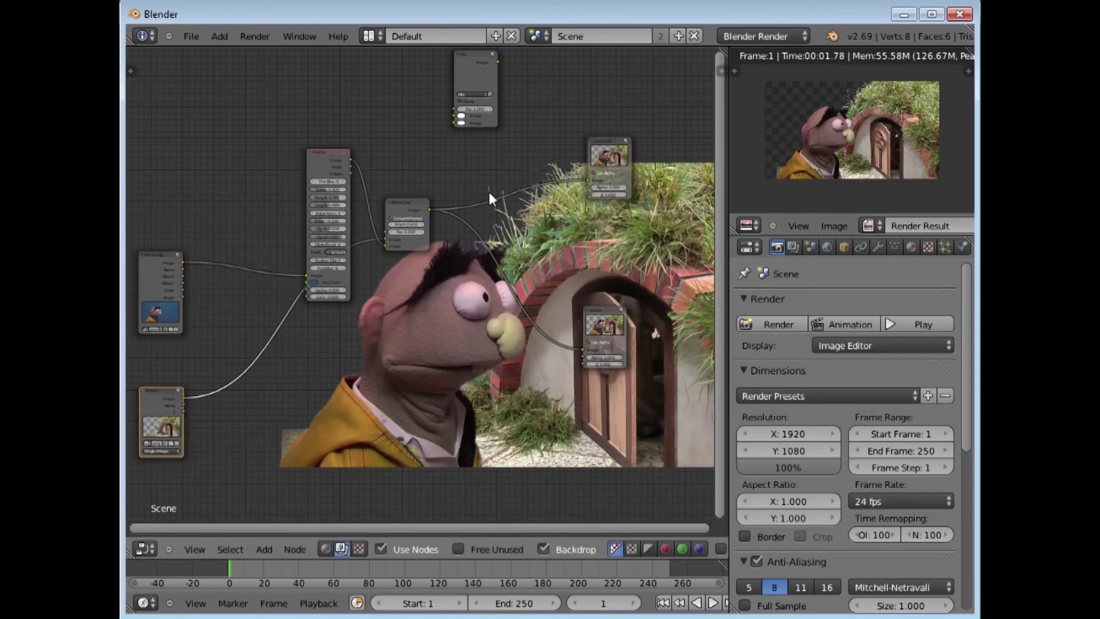
left_click_drag(333, 174, 230, 134)
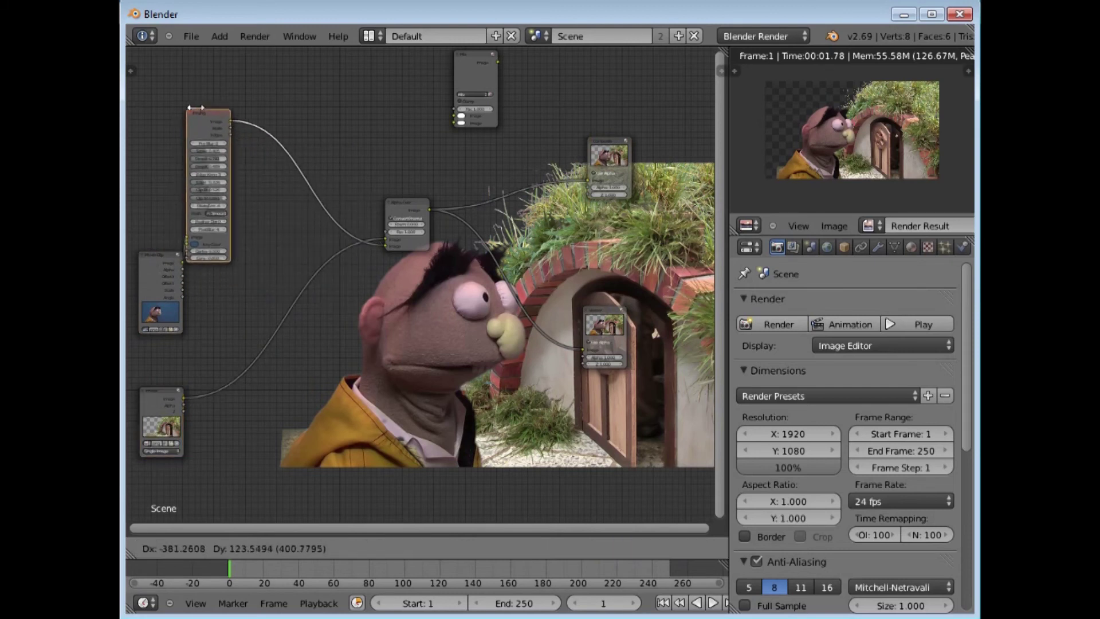
left_click_drag(407, 205, 272, 282)
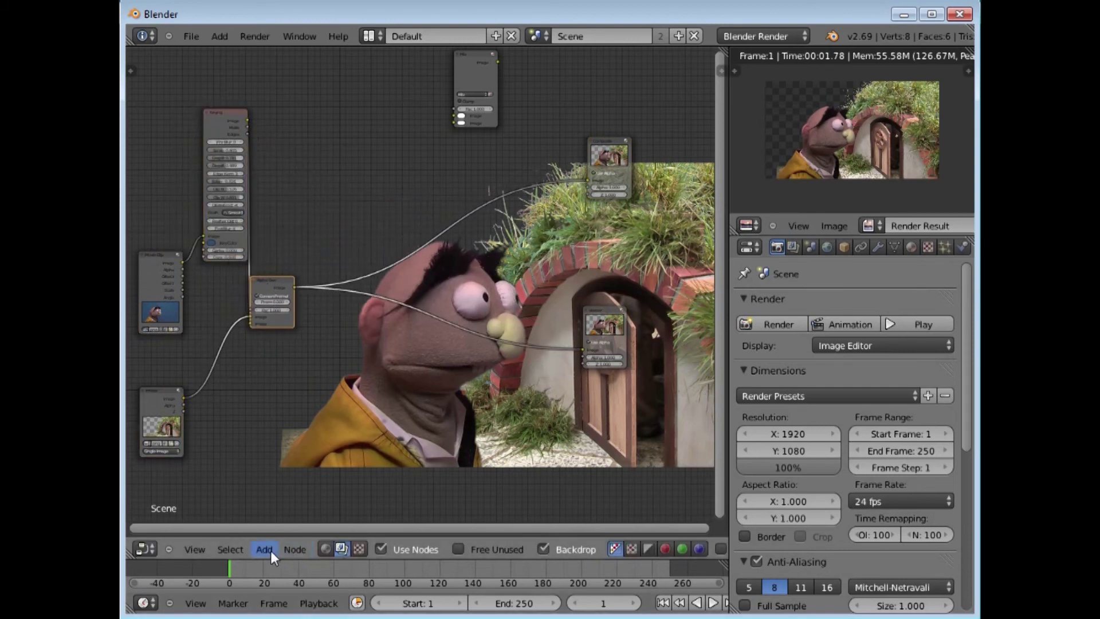
- Add a new Image input node and start browsing for its picture
left_click(266, 550)
mouse_move(280, 515)
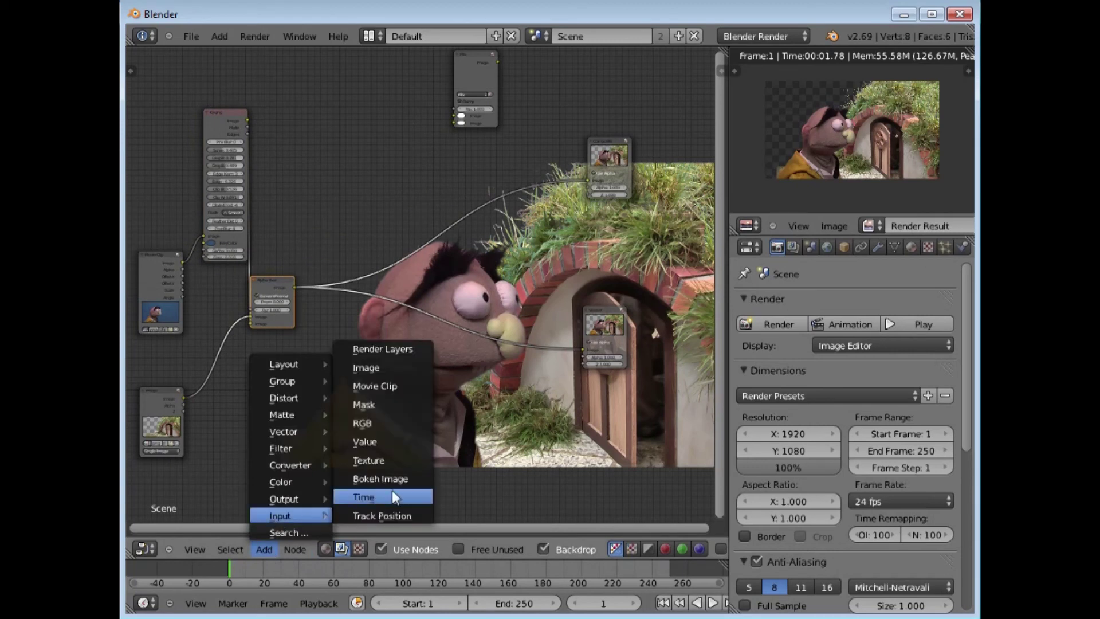
left_click(366, 371)
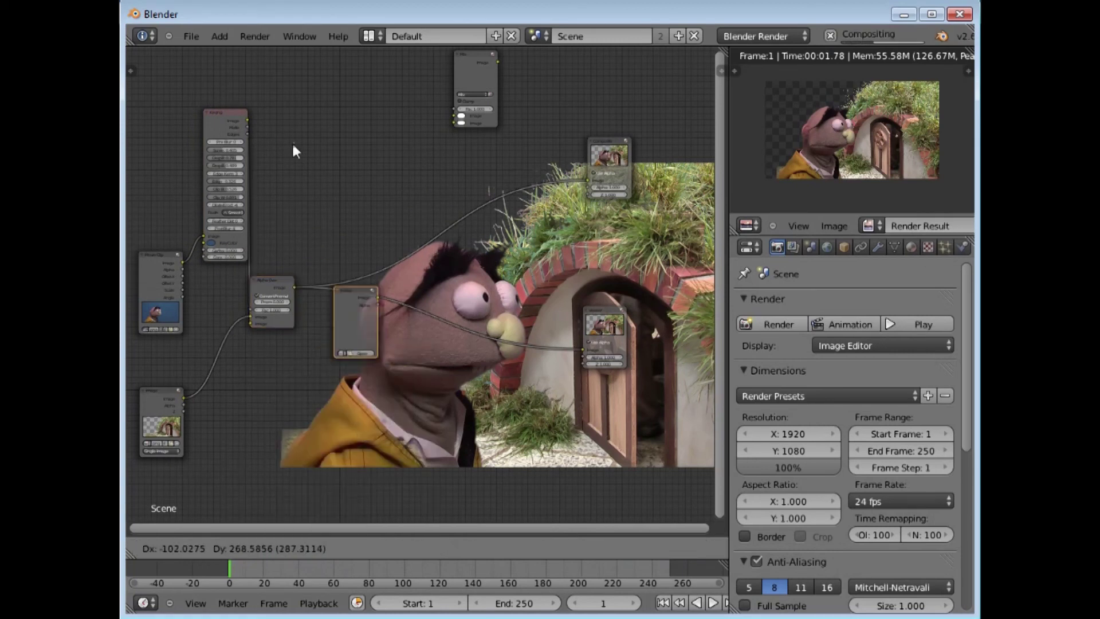
left_click(329, 138)
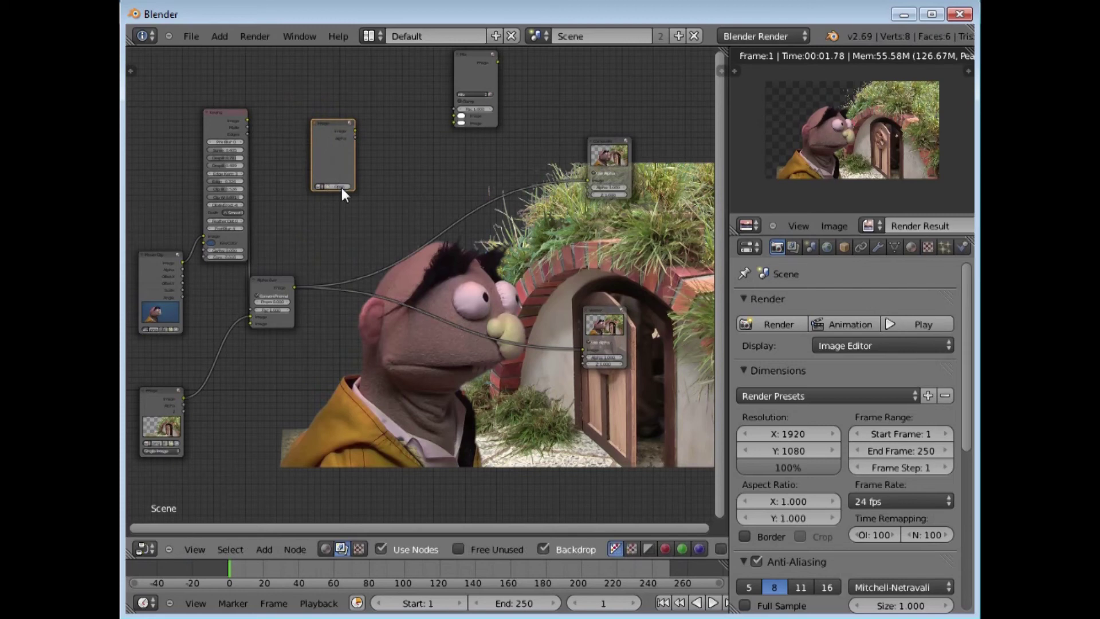
left_click(339, 186)
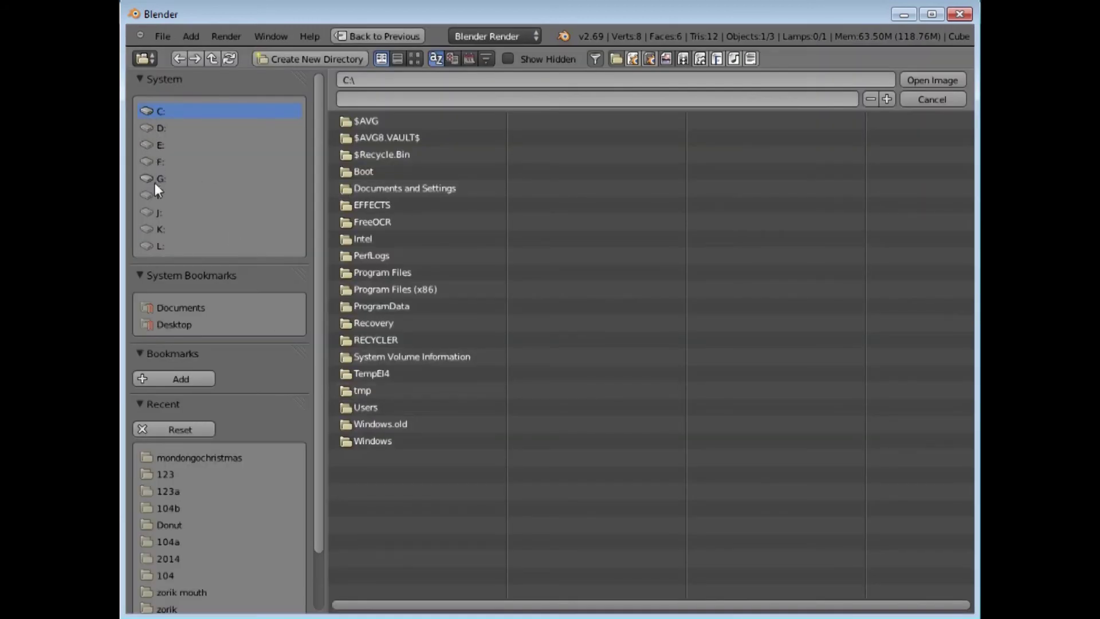
- Load blobs0.png from G:\christmas Mondongo\mondongochristmas into the new Image node and nudge it up-left
left_click(155, 180)
left_click(361, 171)
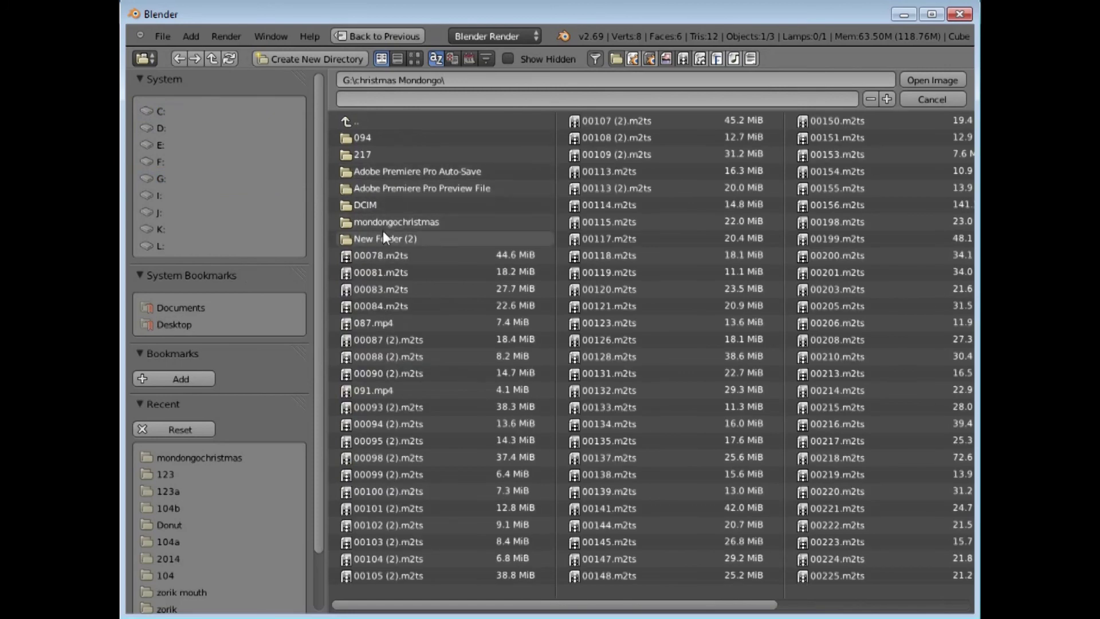
left_click(380, 222)
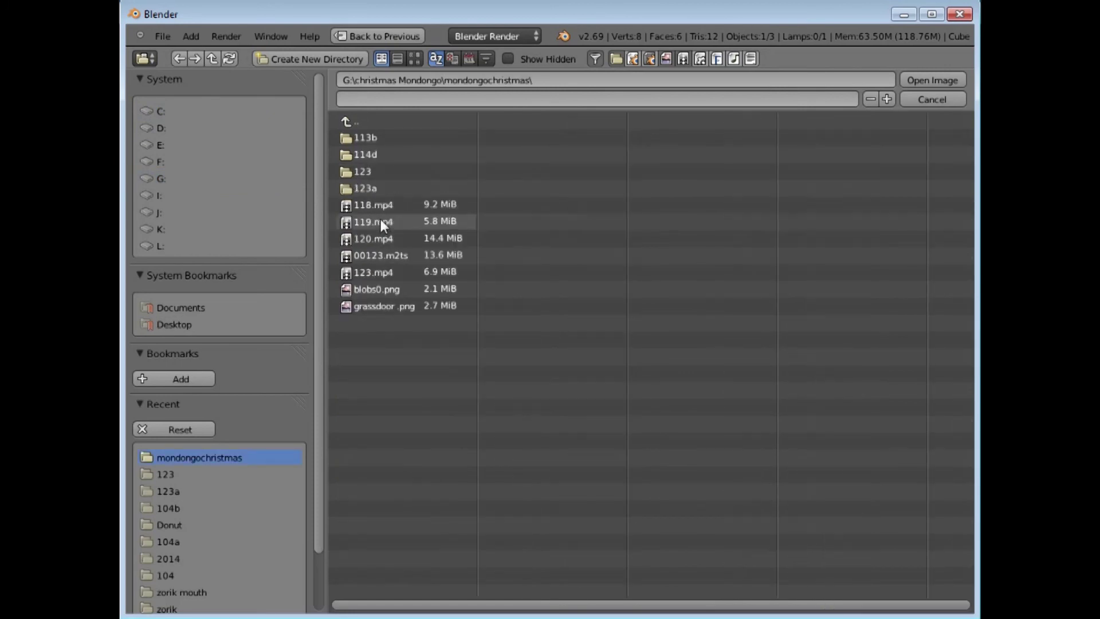
left_click(369, 291)
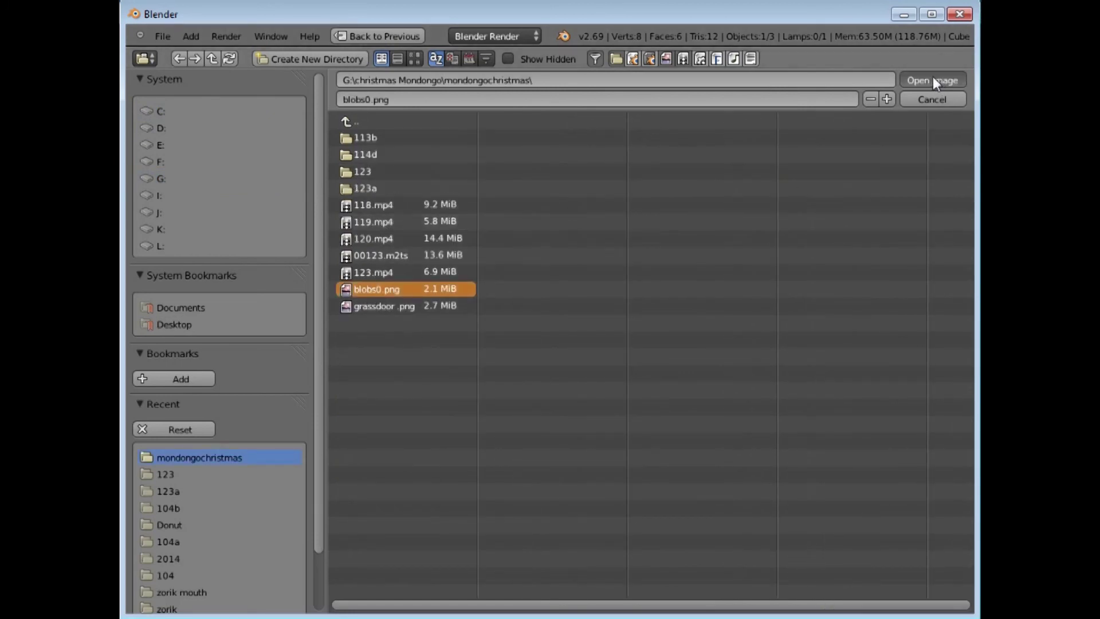
left_click(934, 82)
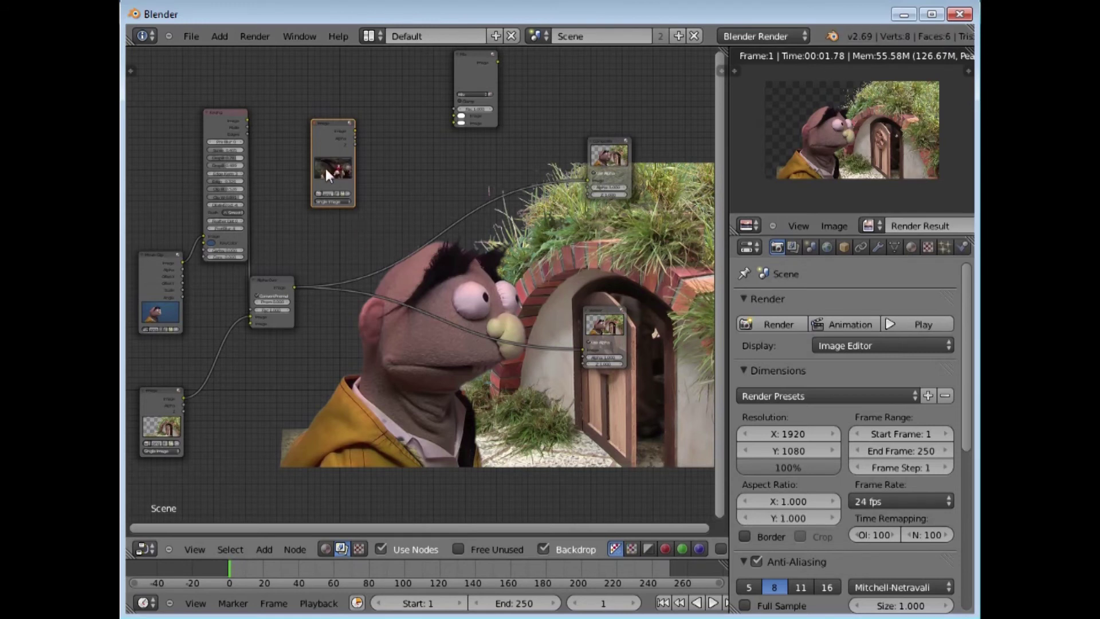
left_click_drag(336, 131, 315, 116)
- Feed the Alpha Over result and the cave image into the Mix node, and send the Mix output to the Viewer
mouse_move(464, 60)
left_mouse_down()
mouse_move(418, 113)
mouse_move(422, 133)
left_mouse_up()
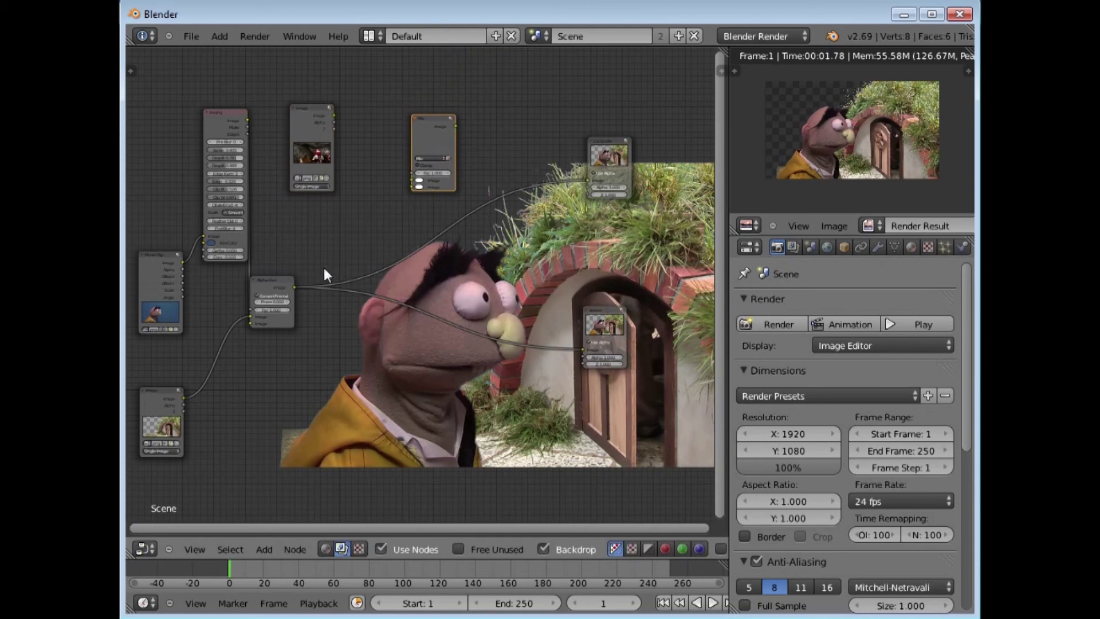
left_click(293, 287)
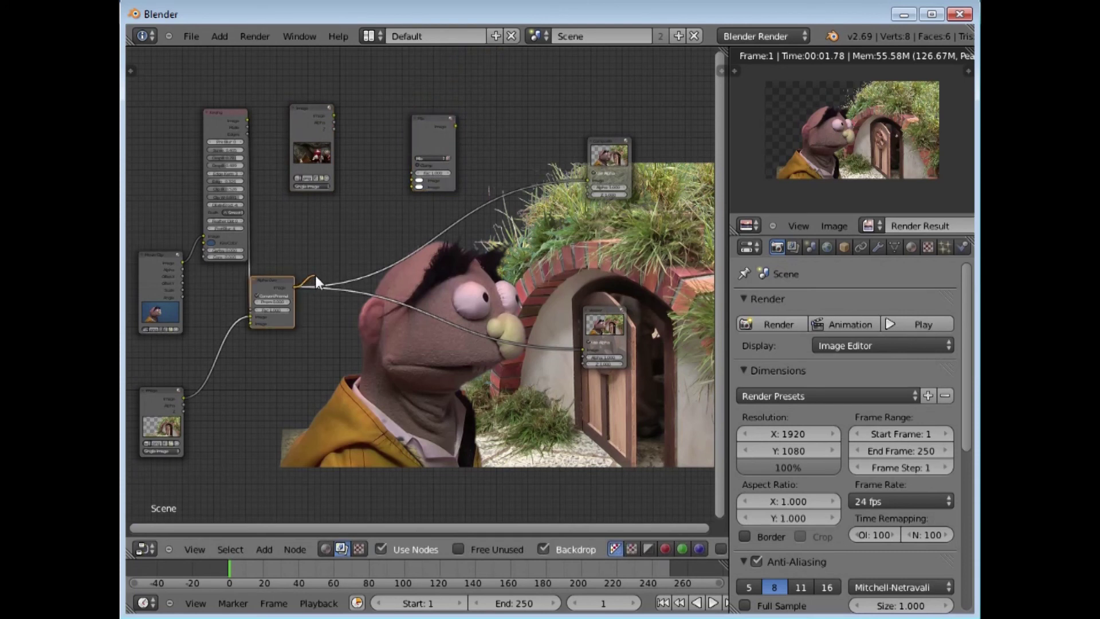
left_click_drag(316, 279, 407, 180)
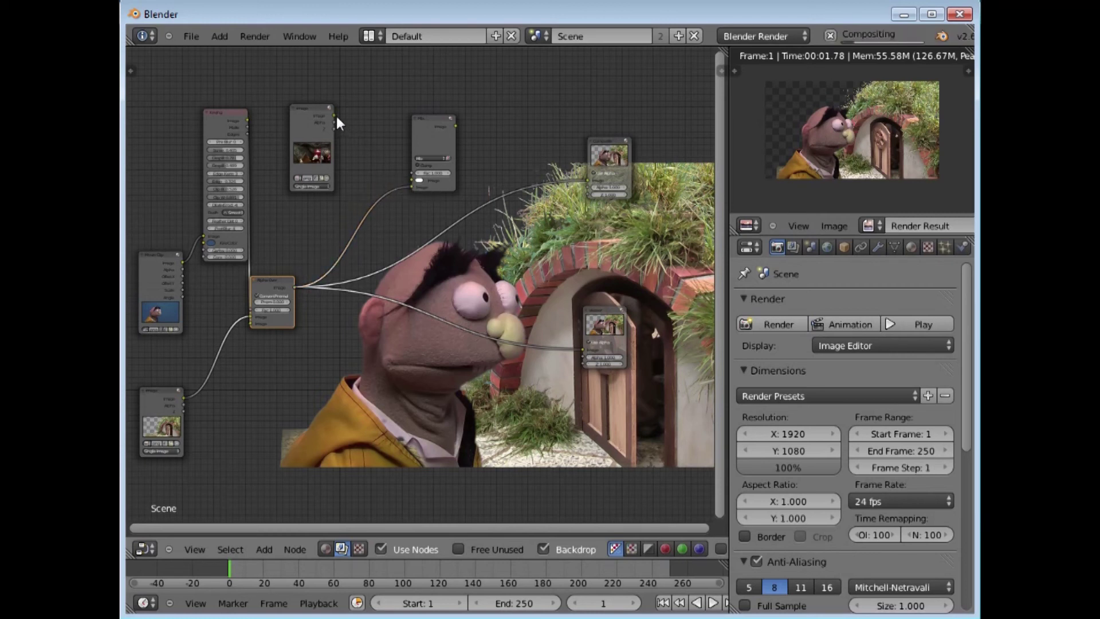
left_click_drag(334, 116, 408, 178)
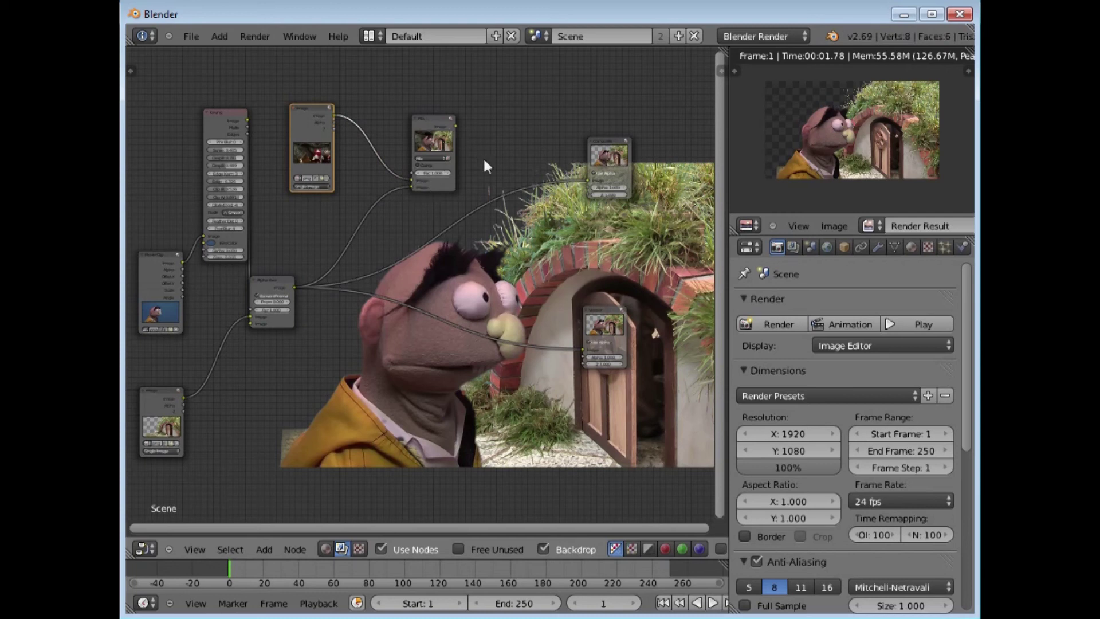
left_click_drag(454, 126, 584, 348)
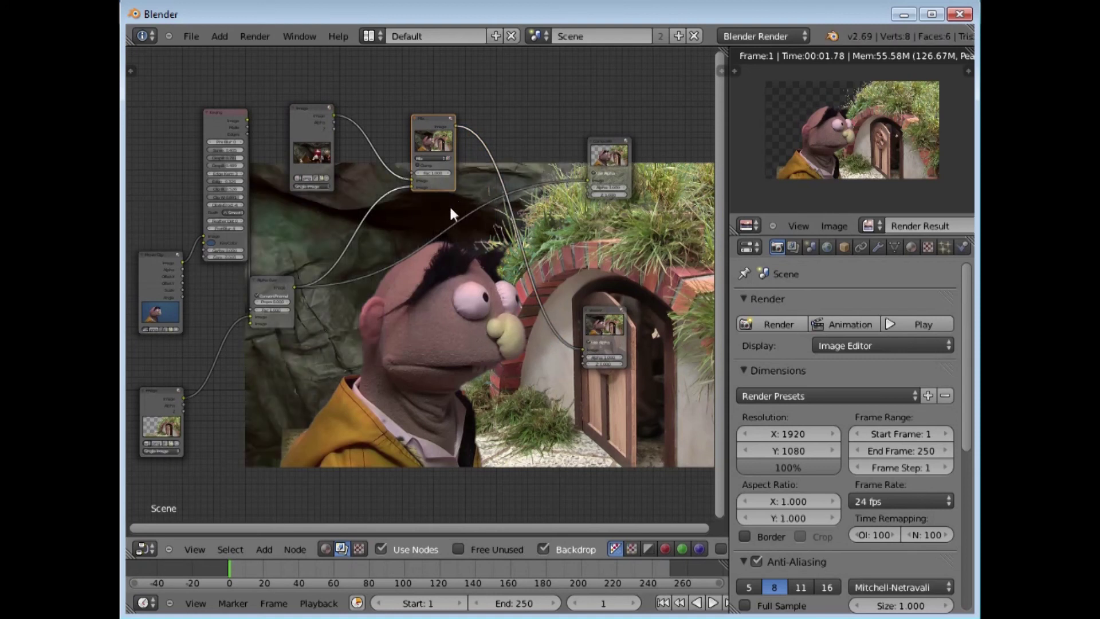
- Tidy the Mix, cave image and Viewer node positions, and route the Mix output to the Composite
left_click_drag(441, 120, 459, 84)
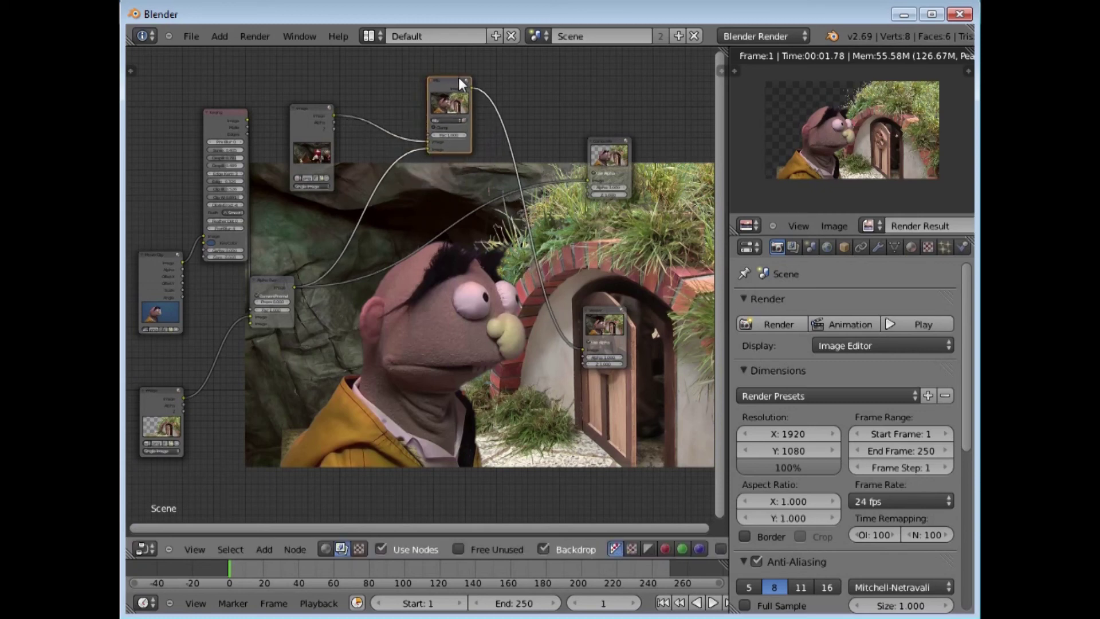
left_click_drag(299, 109, 312, 92)
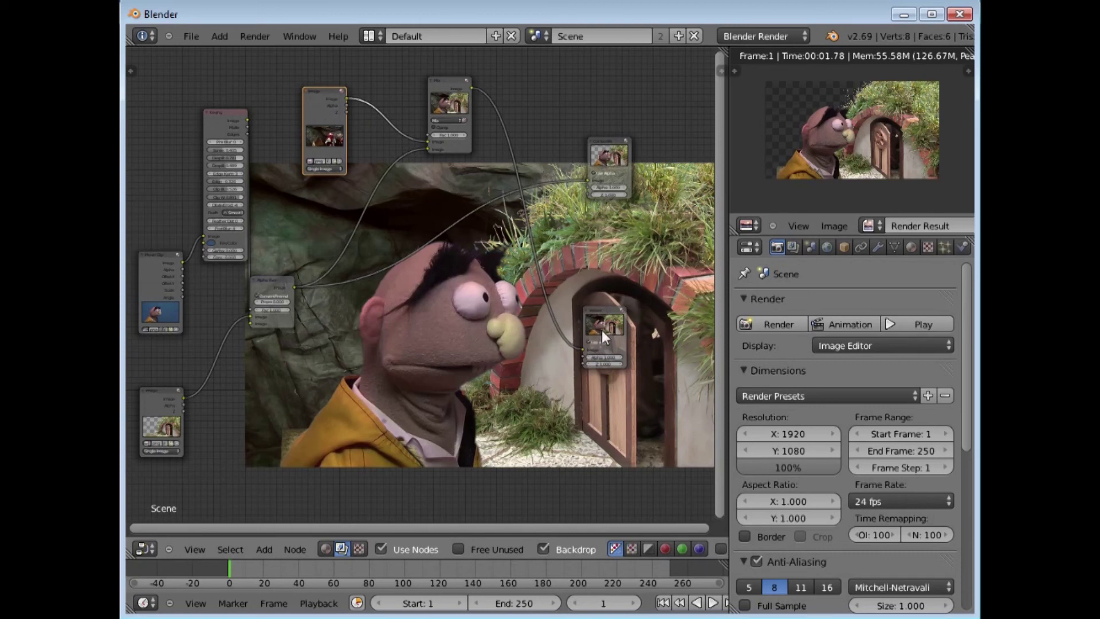
left_click_drag(602, 310, 620, 281)
left_click_drag(472, 88, 587, 180)
left_click(436, 85)
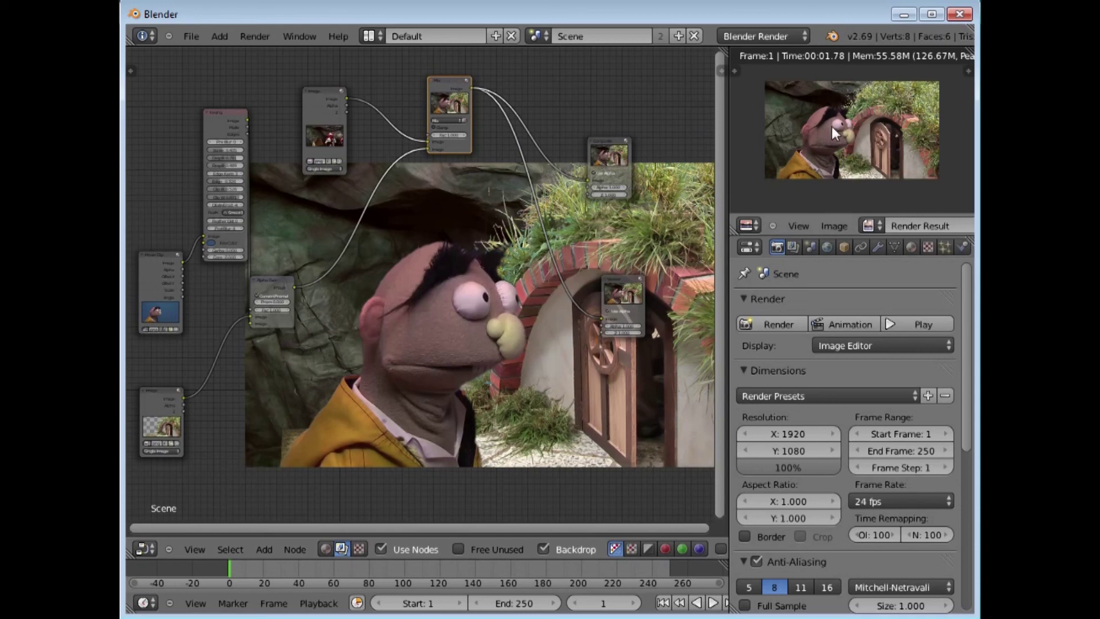
scroll(831, 124, "up", 4)
scroll(837, 123, "up", 2)
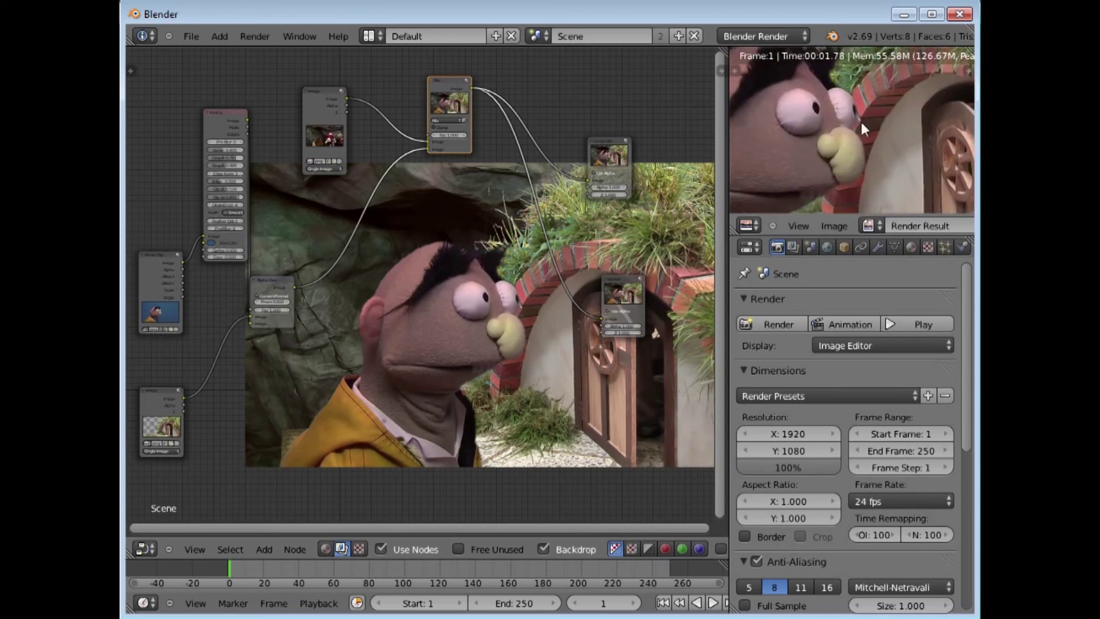
scroll(847, 123, "down", 1)
scroll(852, 124, "down", 1)
scroll(856, 125, "down", 1)
scroll(858, 126, "down", 1)
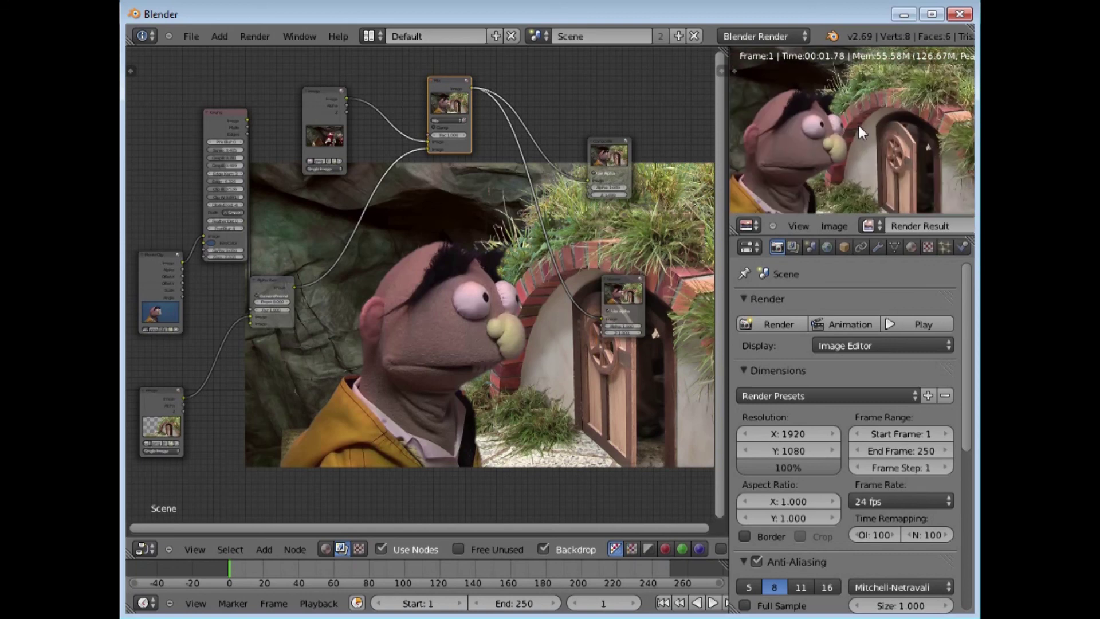
scroll(859, 126, "down", 1)
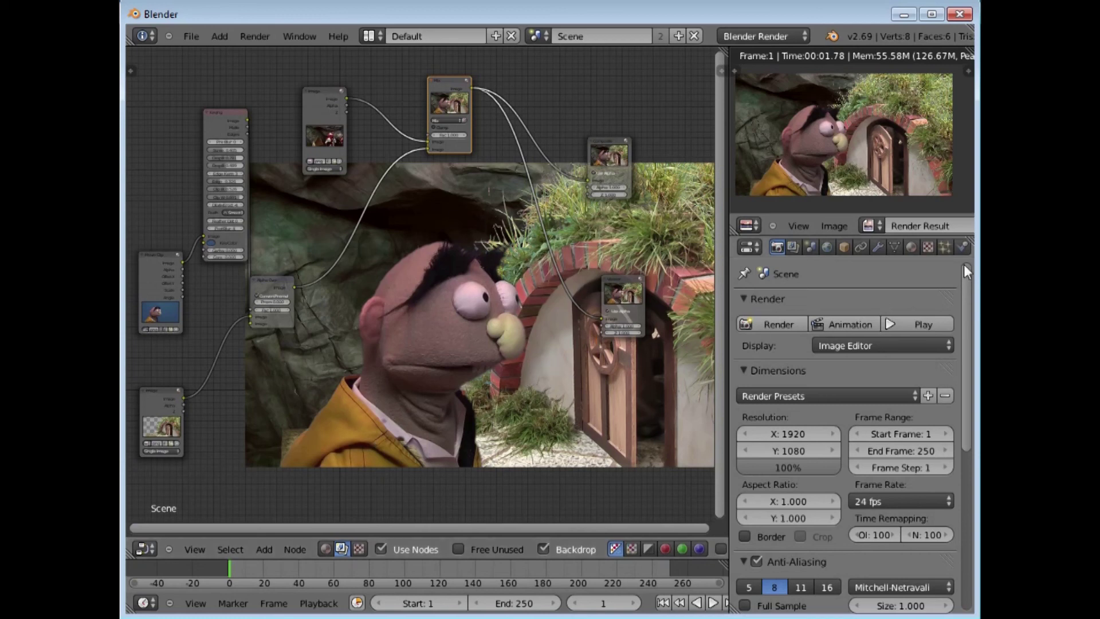
scroll(962, 286, "down", 3)
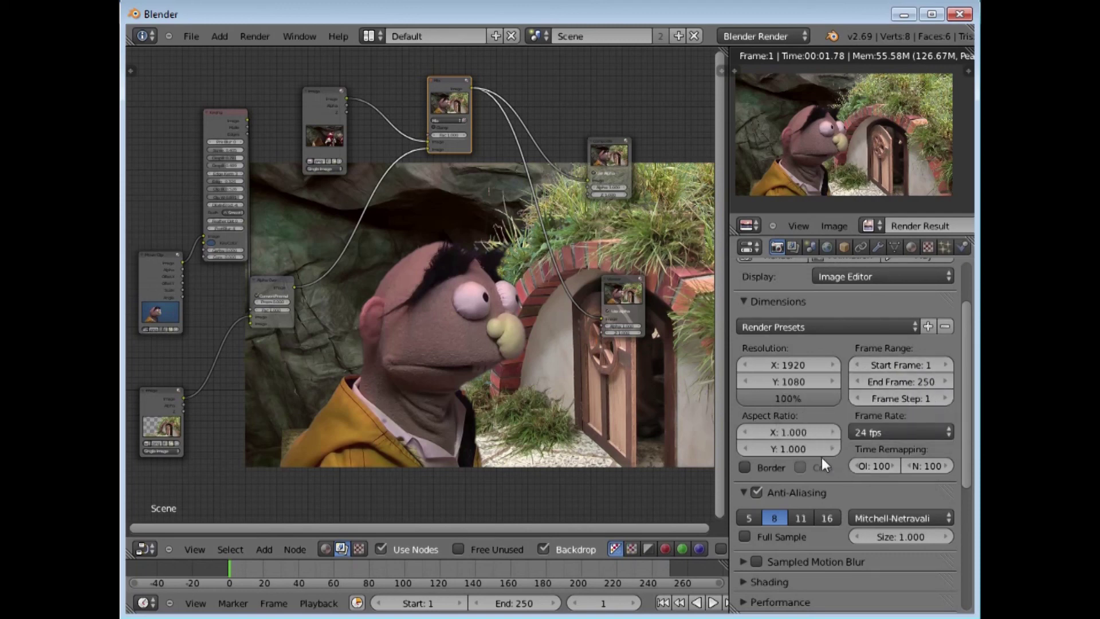
- Set the frame rate to 29.97 fps and turn the node area into the Movie Clip Editor
left_click(946, 429)
left_click(884, 502)
left_click(145, 550)
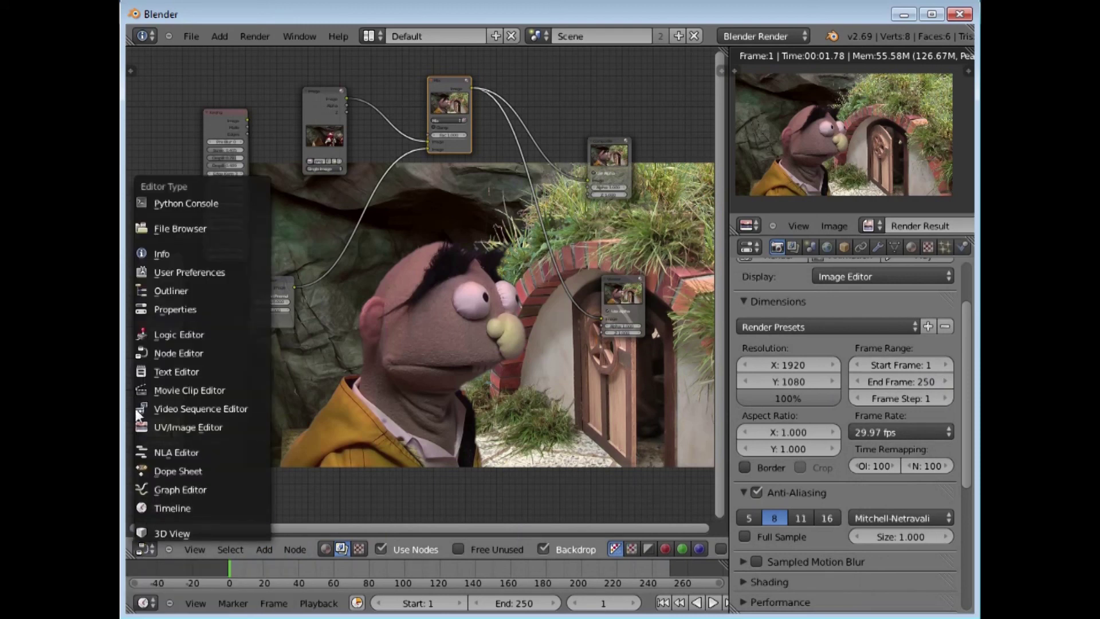
left_click(152, 390)
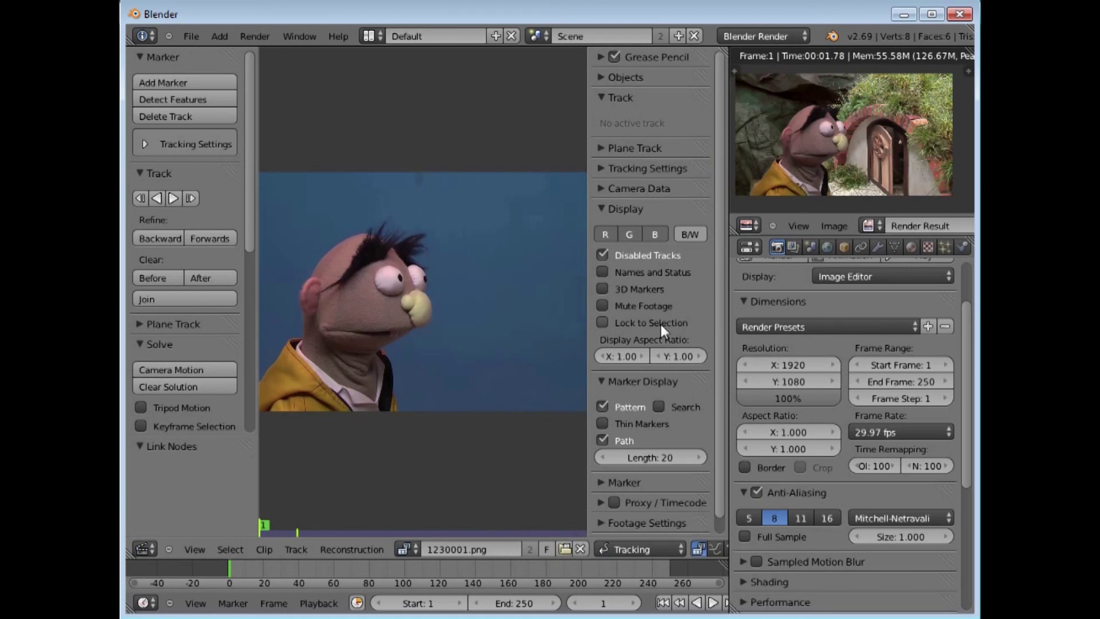
left_click_drag(591, 119, 571, 120)
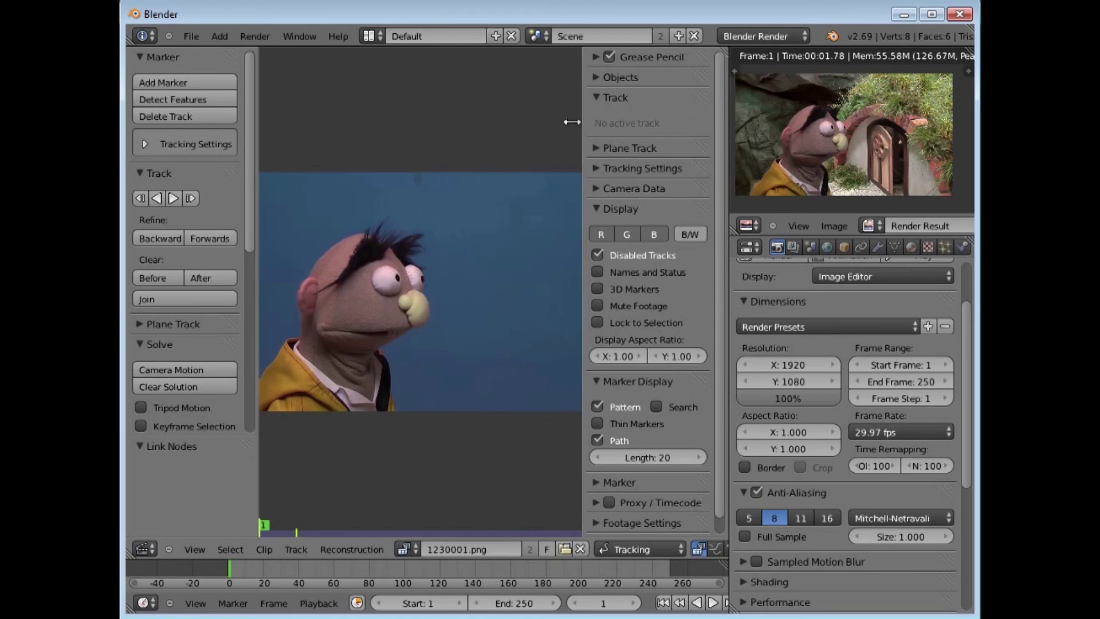
scroll(719, 171, "down", 1)
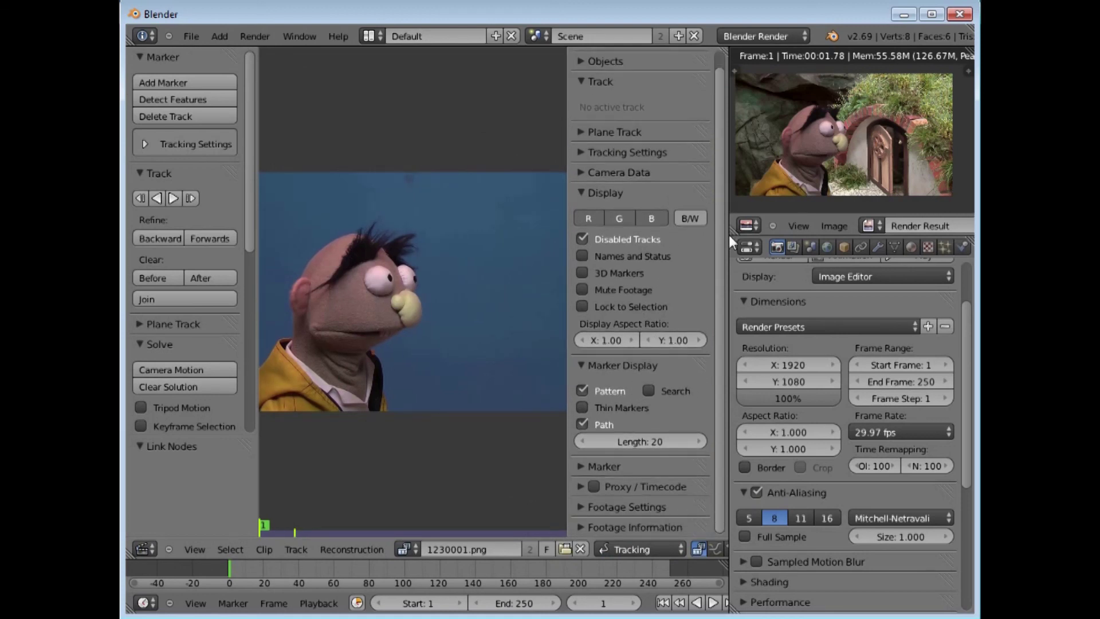
- Check the footage's frame count and set the animation end frame to 177
left_click(582, 529)
scroll(718, 428, "down", 3)
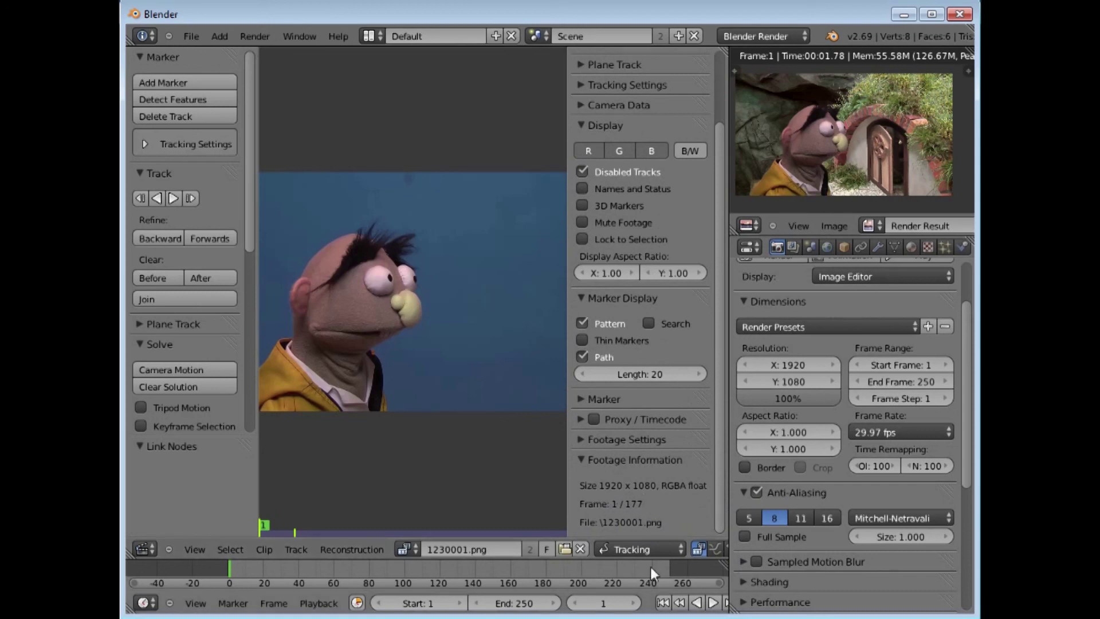
left_click(523, 609)
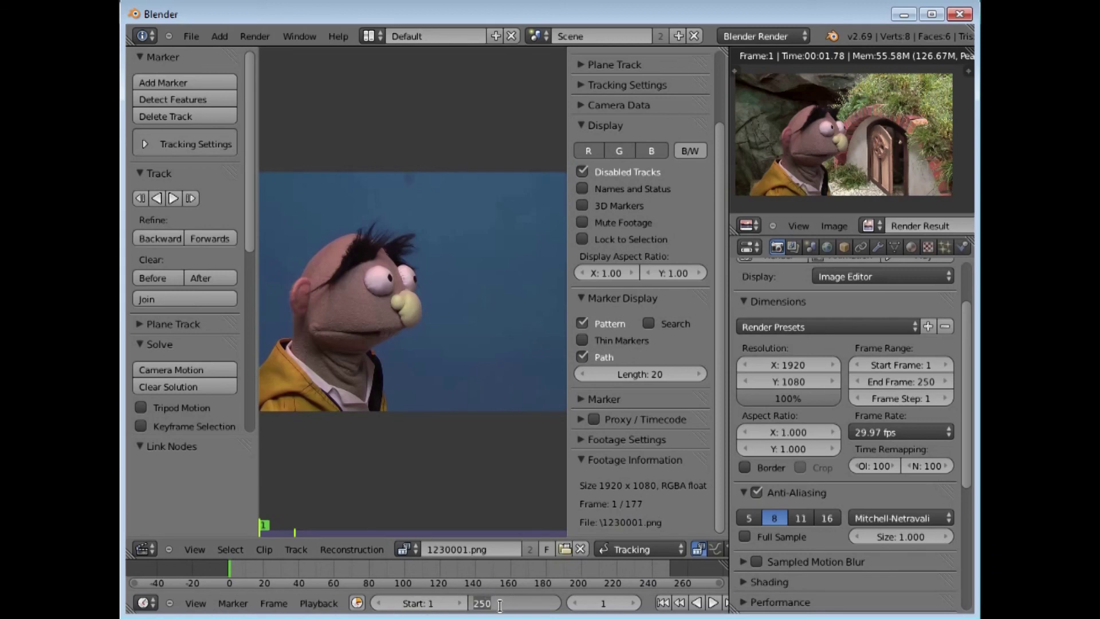
type("End: 1")
type("77")
key("Return")
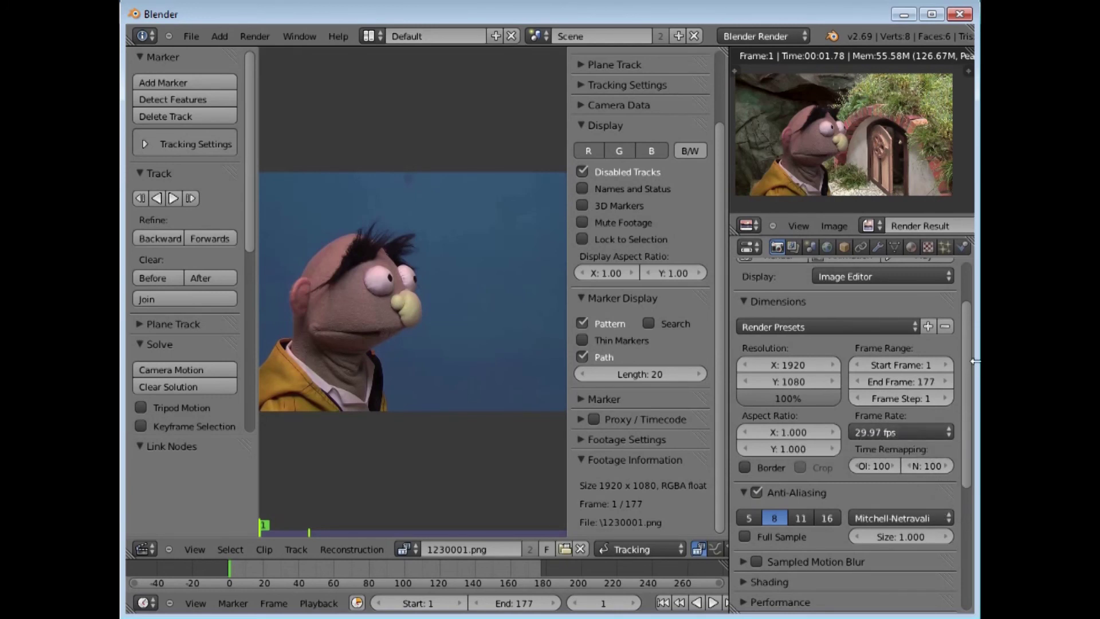
scroll(963, 418, "down", 8)
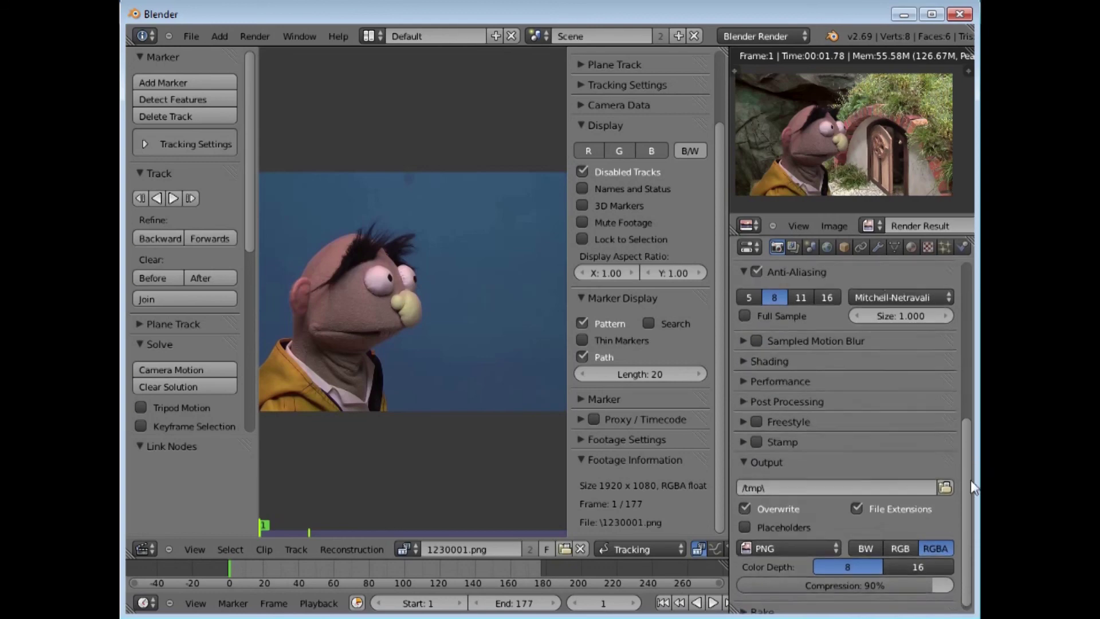
scroll(807, 365, "up", 10)
scroll(961, 322, "down", 10)
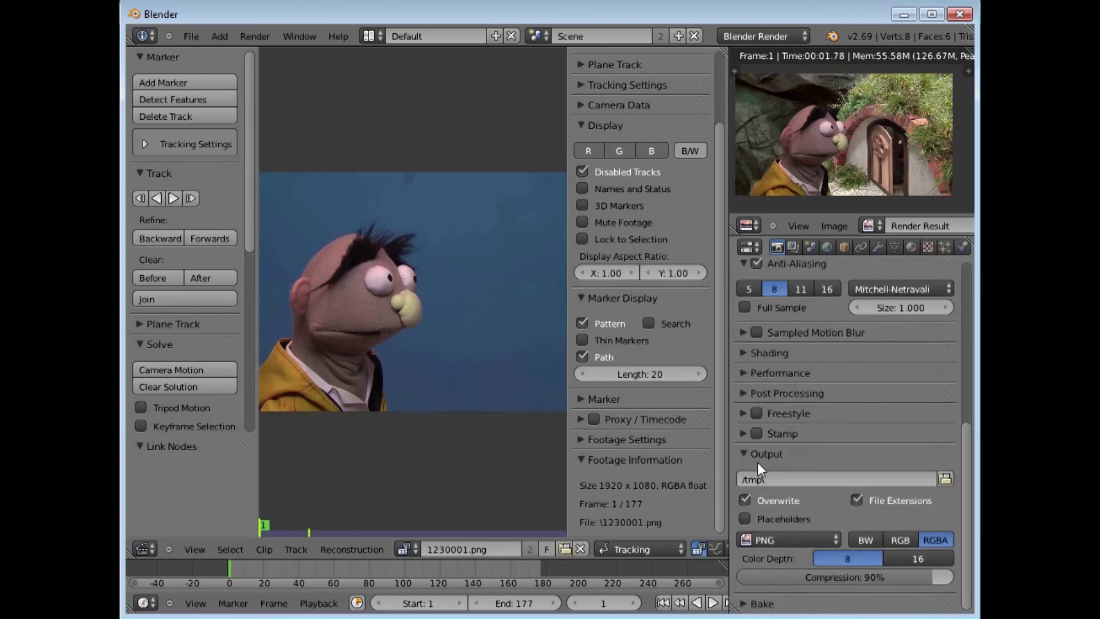
- Point the render output to G:\christmas Mondongo\mondongochristmas\123a with file name 123a
left_click(946, 477)
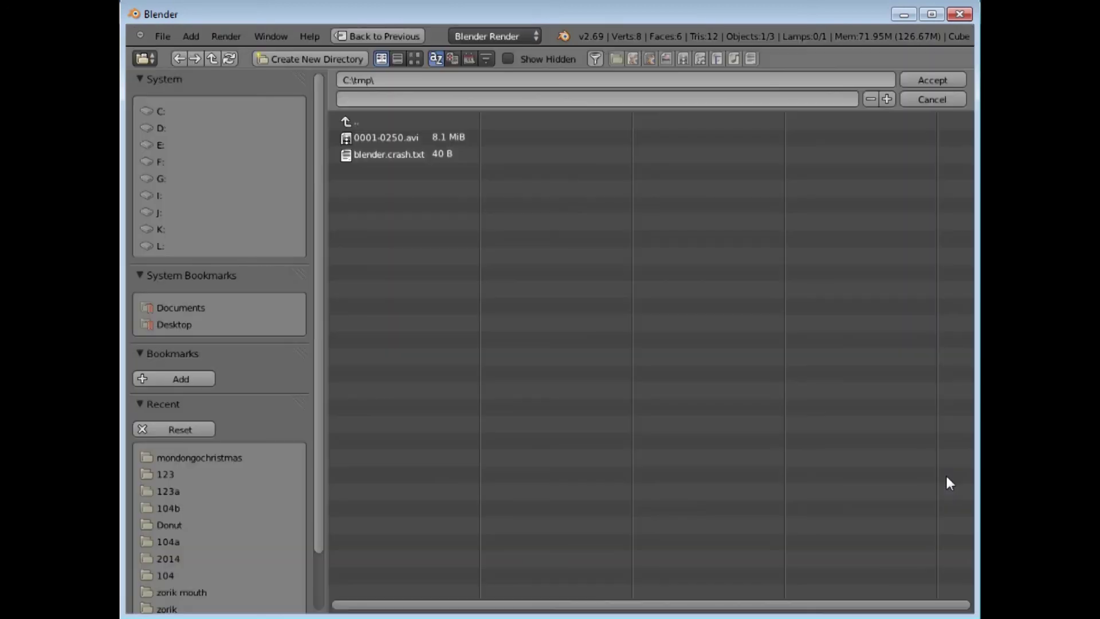
left_click(160, 179)
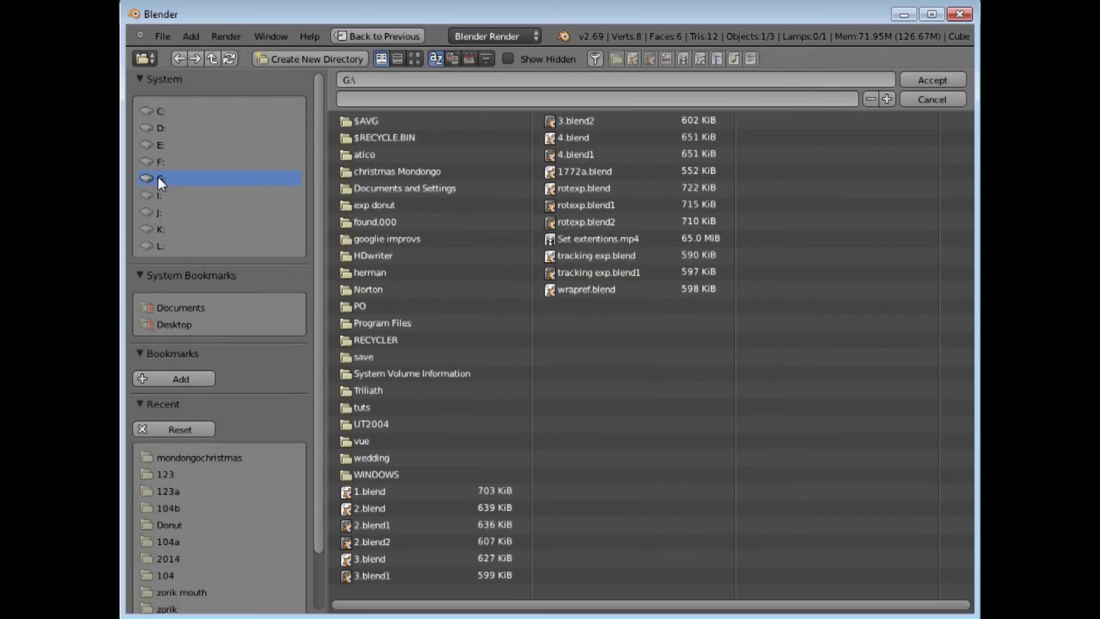
left_click(388, 171)
left_click(365, 221)
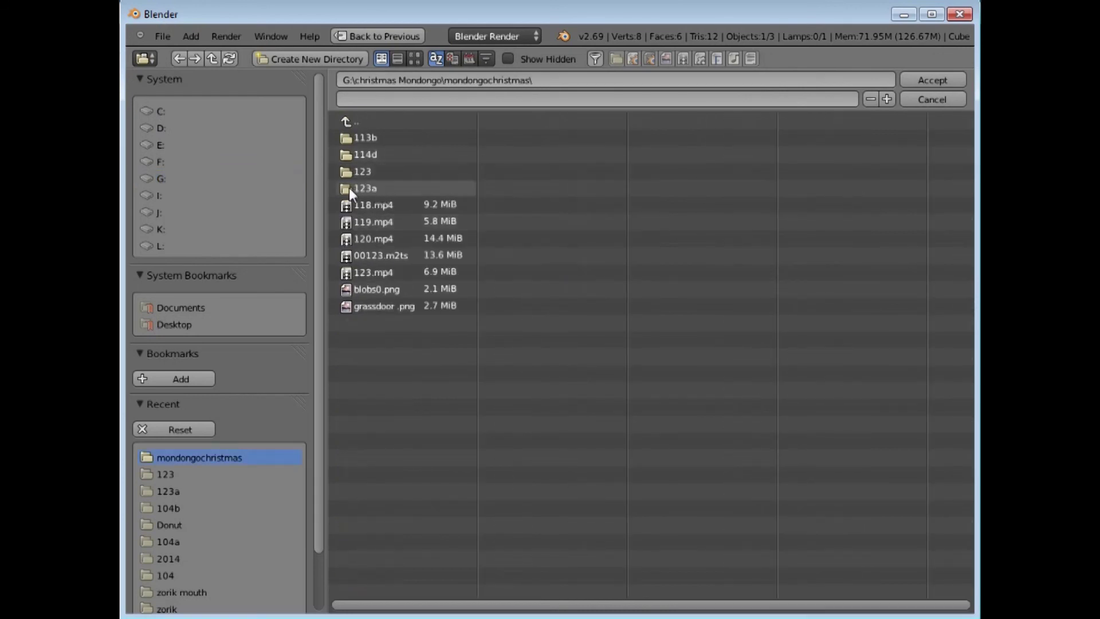
left_click(297, 60)
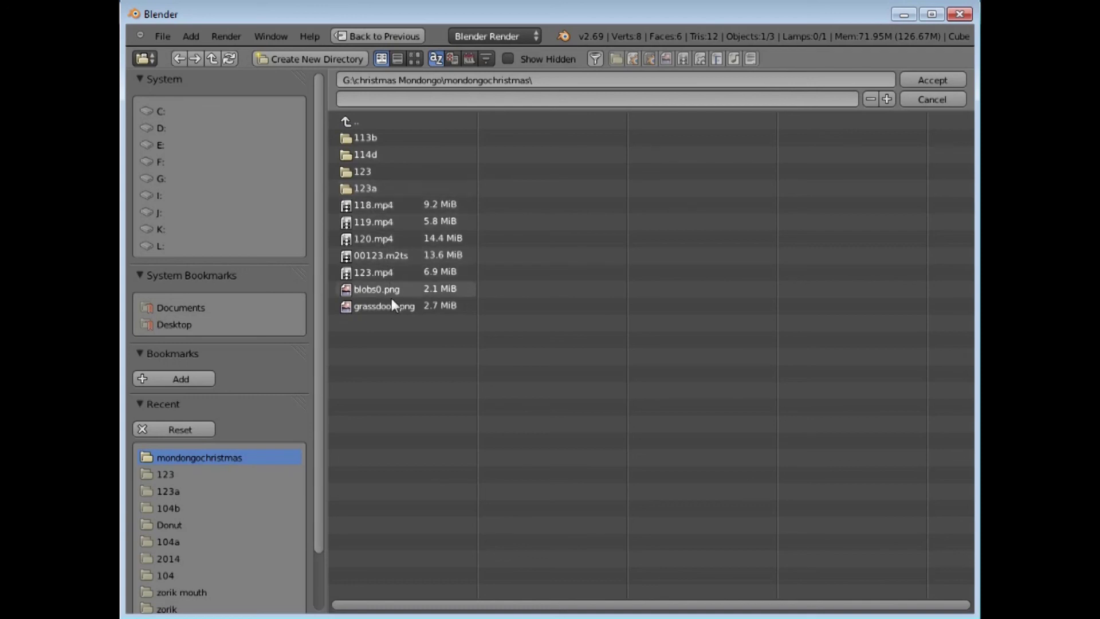
left_click(351, 188)
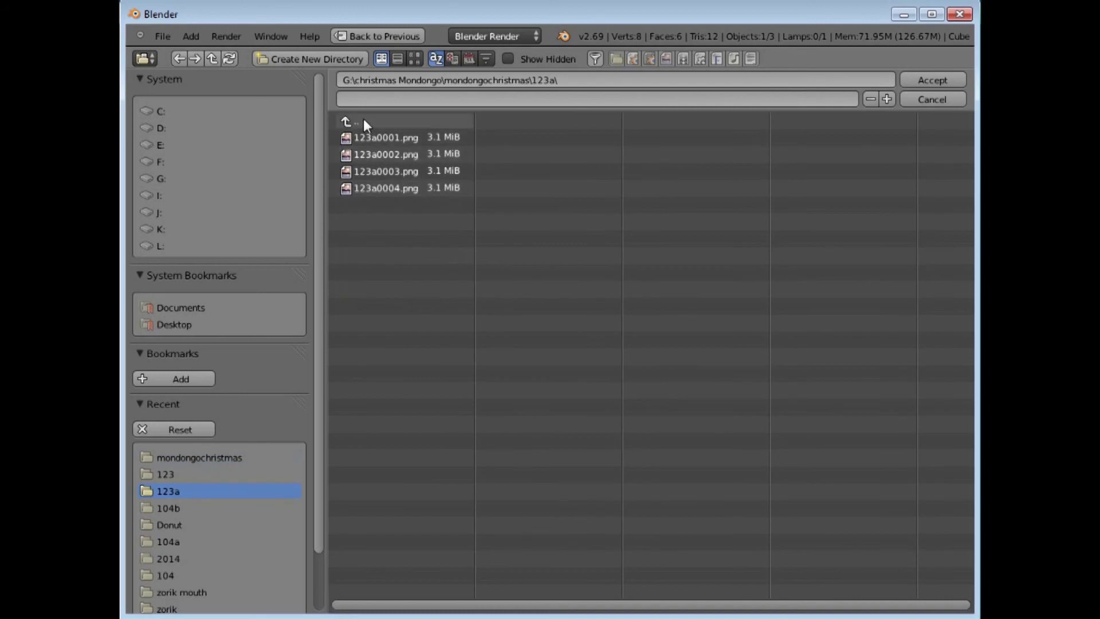
left_click(353, 99)
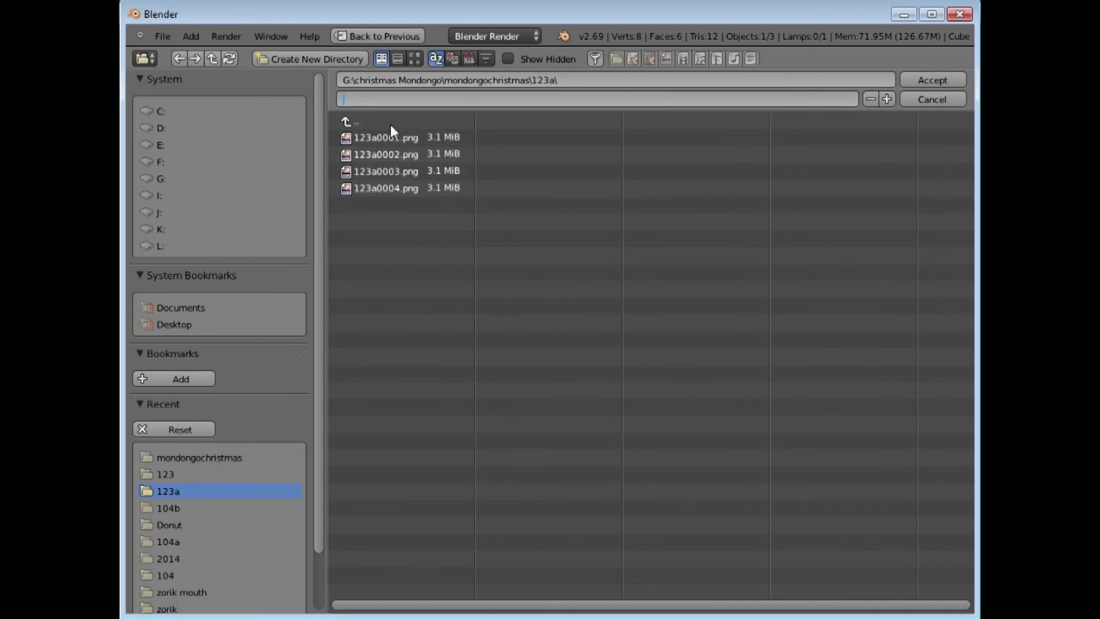
type("123a")
- Accept the 123a output folder, set PNG compression to 100%, and render the animation
left_click(933, 80)
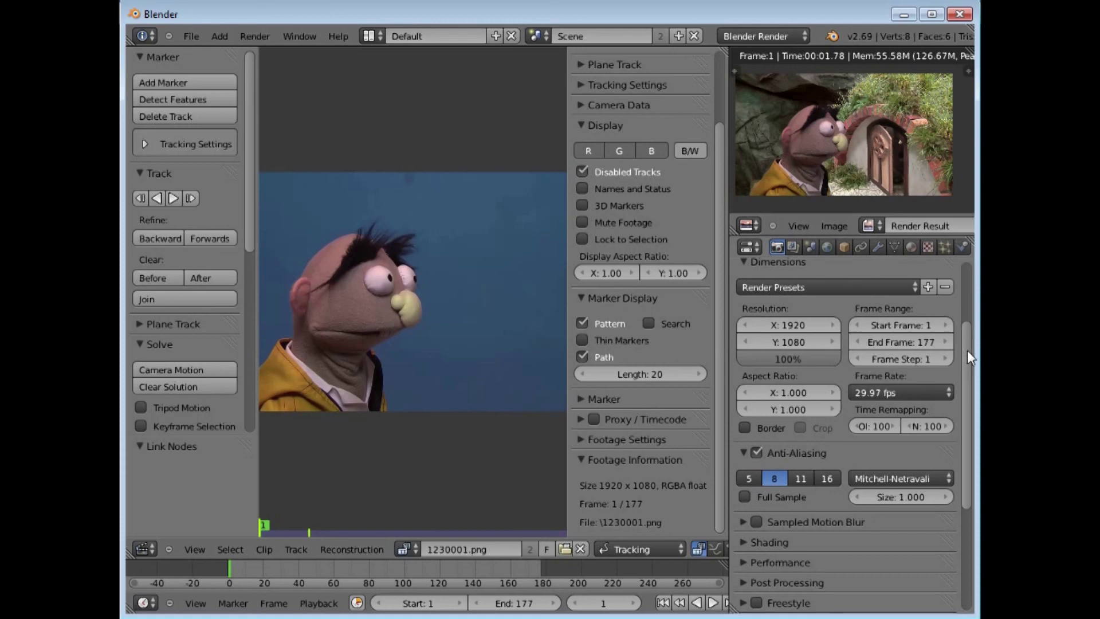
scroll(967, 350, "down", 8)
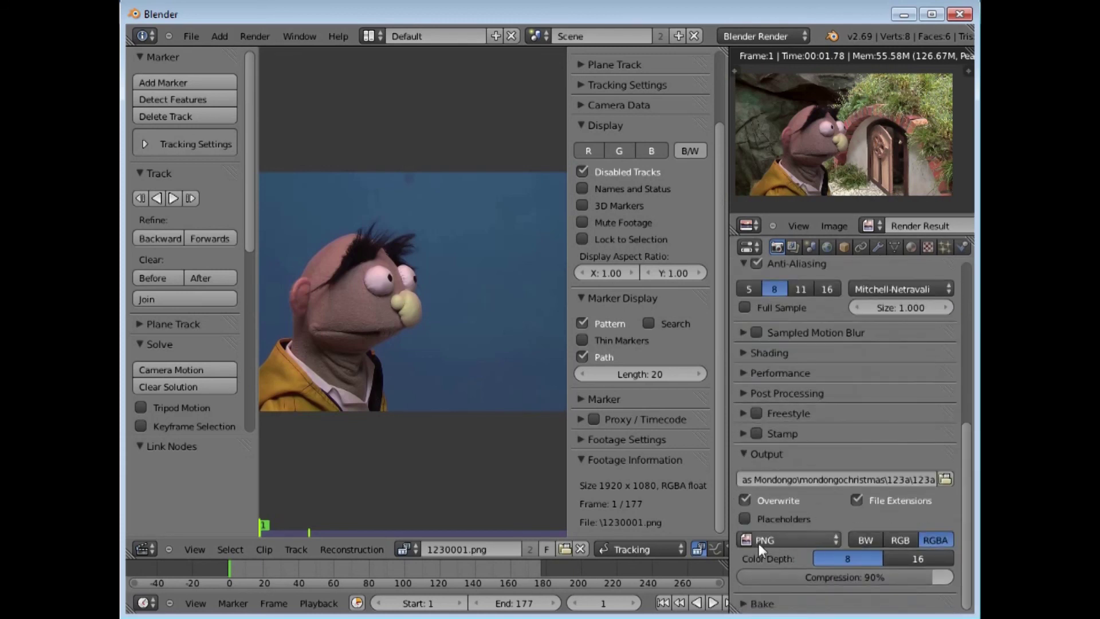
left_click_drag(936, 578, 967, 578)
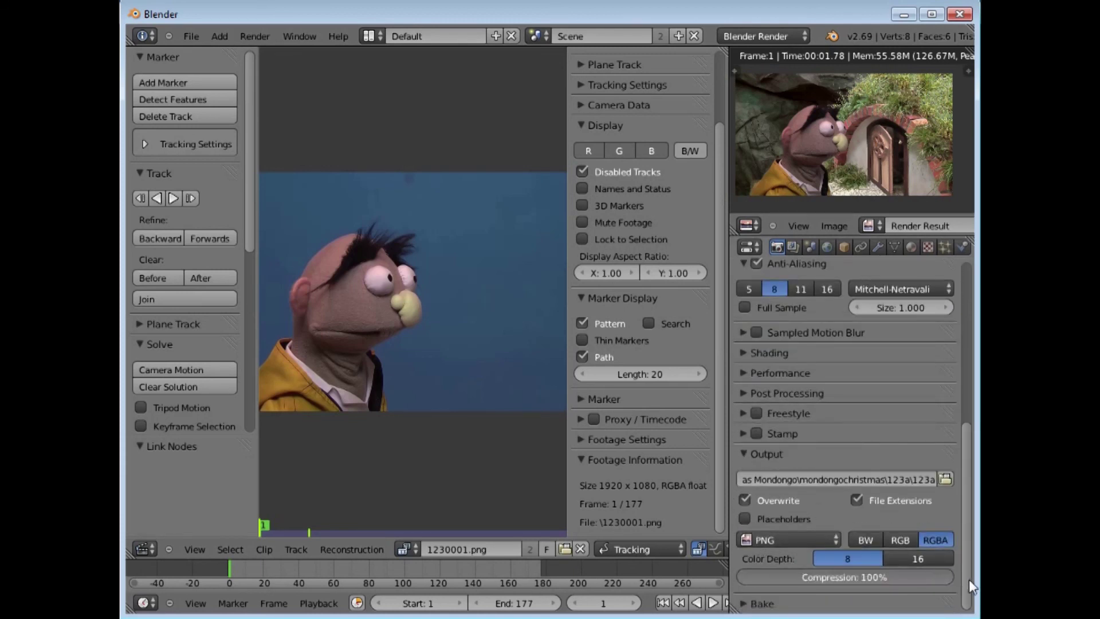
scroll(967, 434, "up", 13)
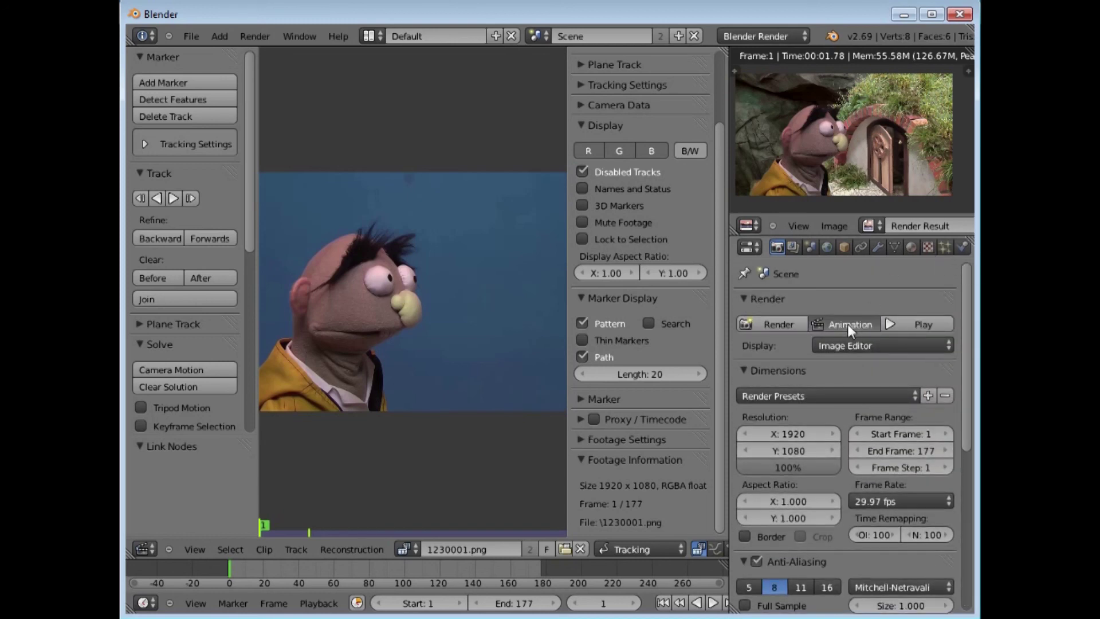
left_click(848, 323)
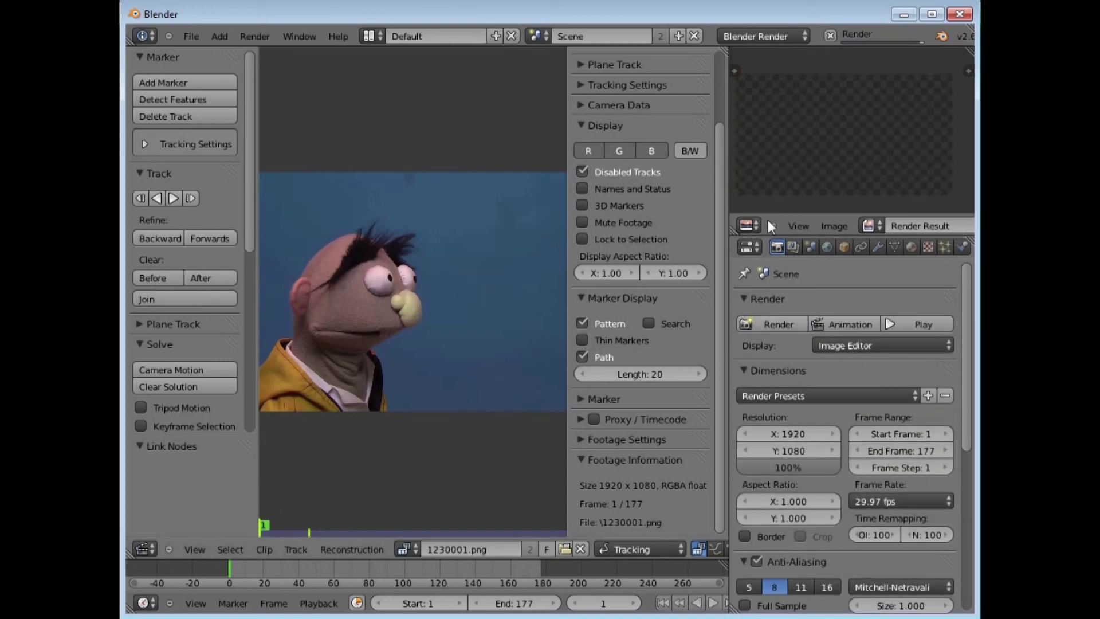